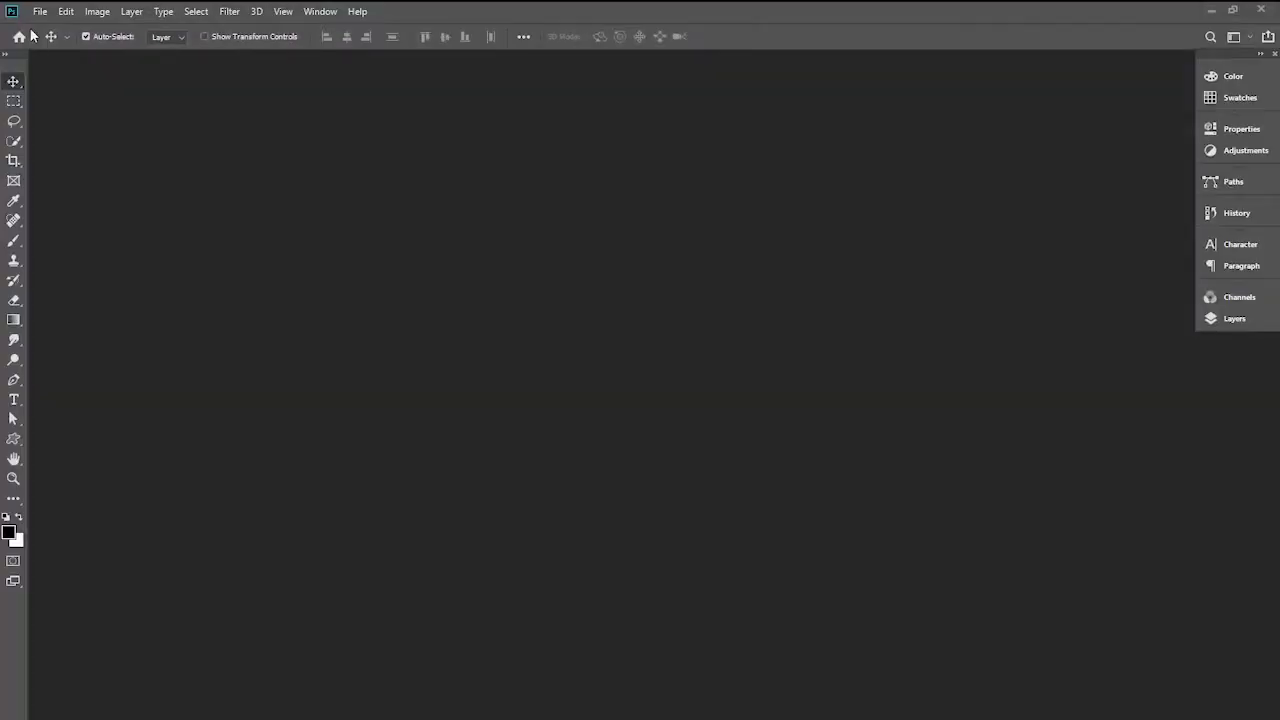
Create a new RGB document 'Id card design' at 638 × 1017 px, 300 ppi, white background.
left_click(40, 12)
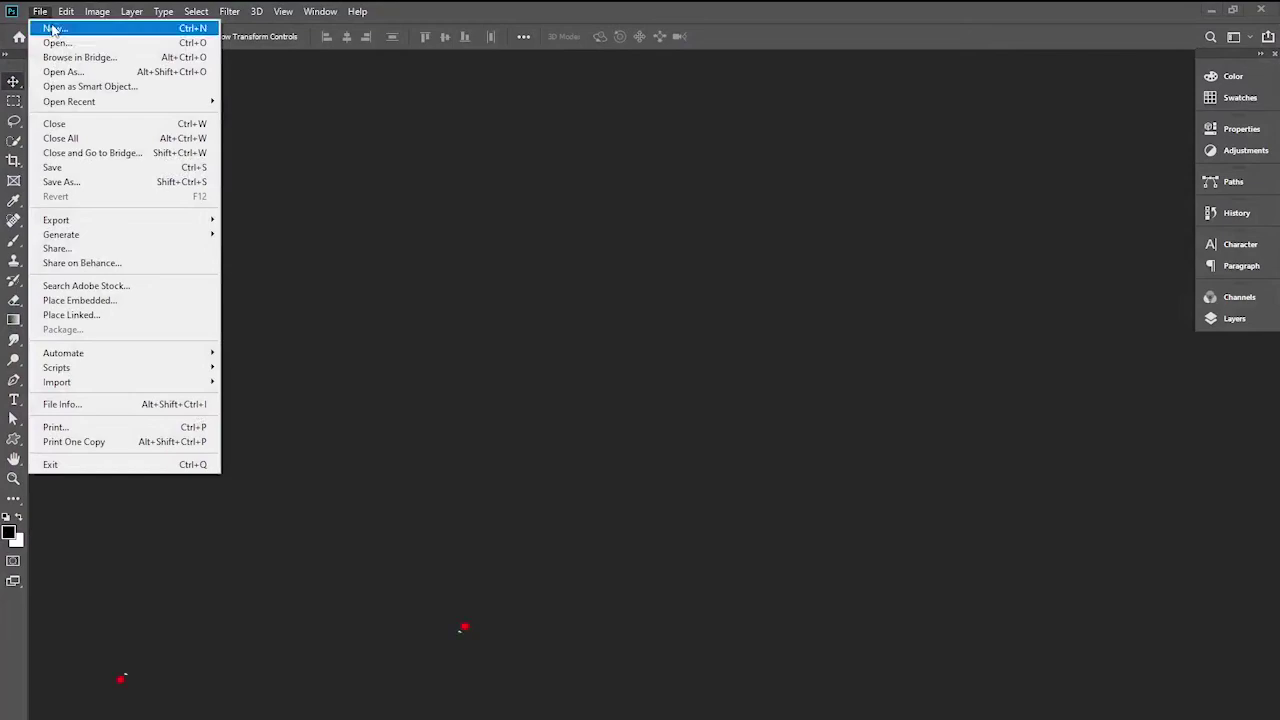
left_click(474, 330)
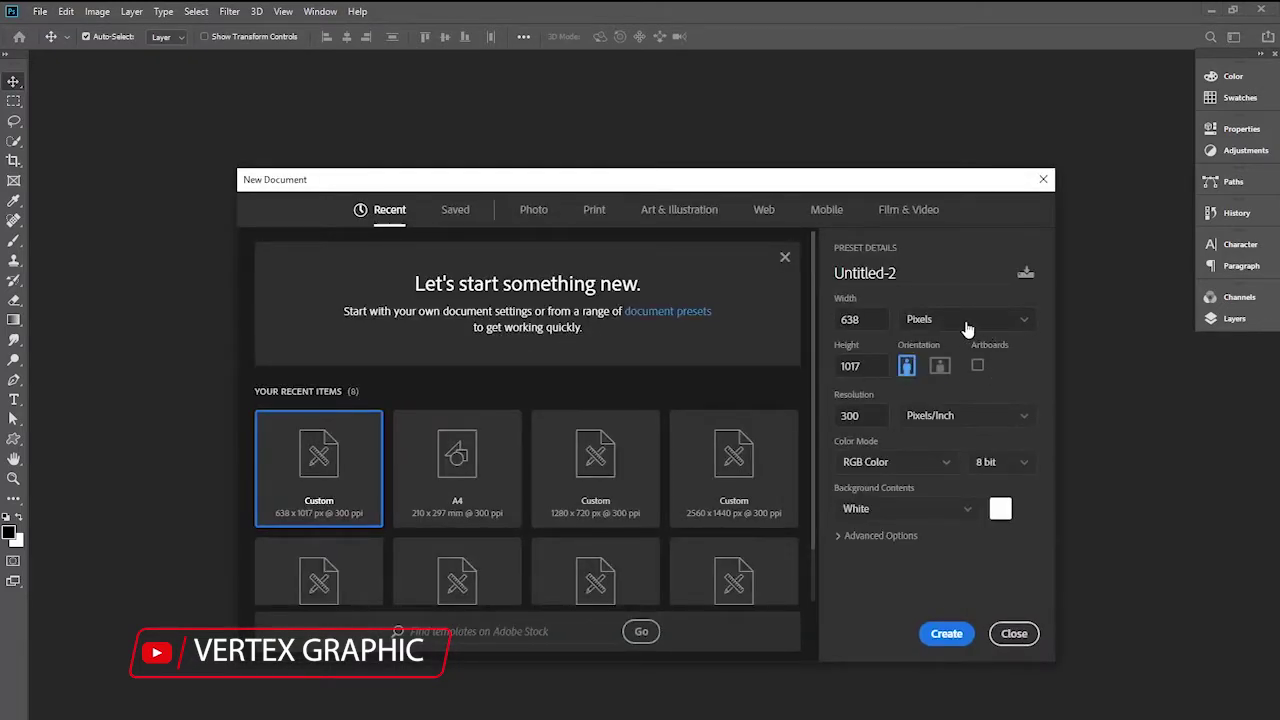
left_click(914, 270)
key("BackSpace")
type("d card d")
type("esign")
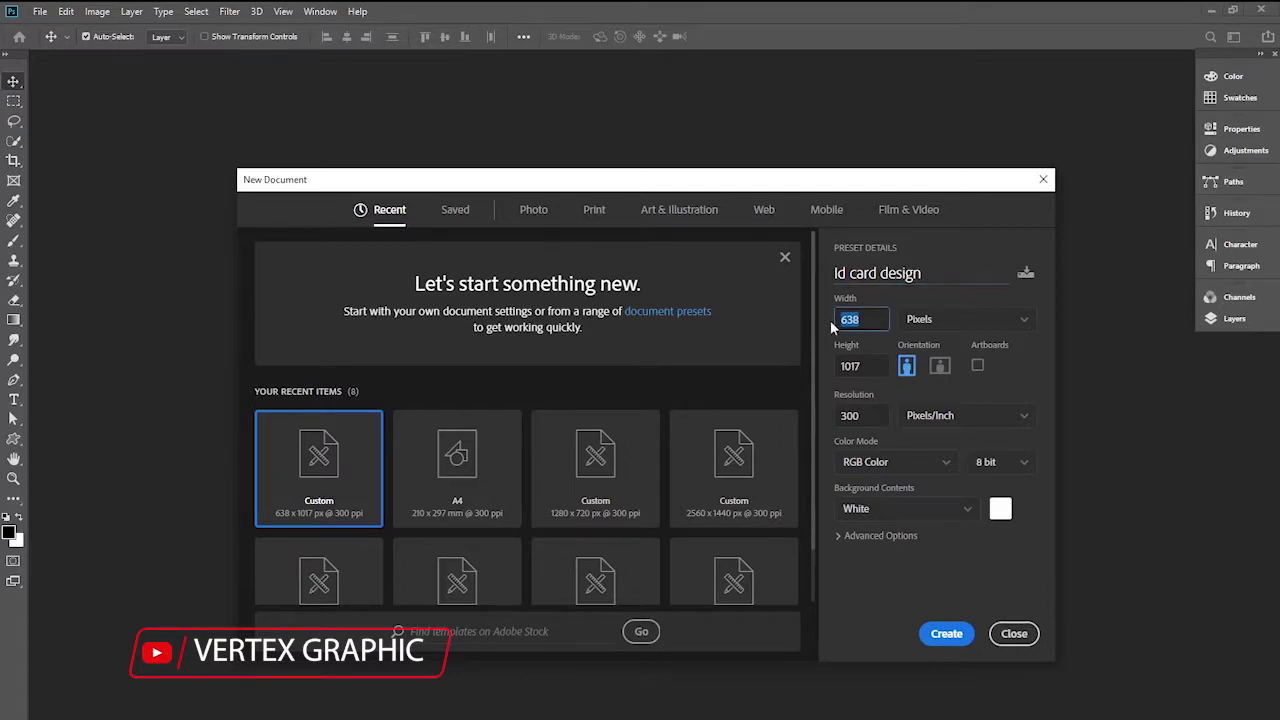
key("Tab")
left_click(944, 634)
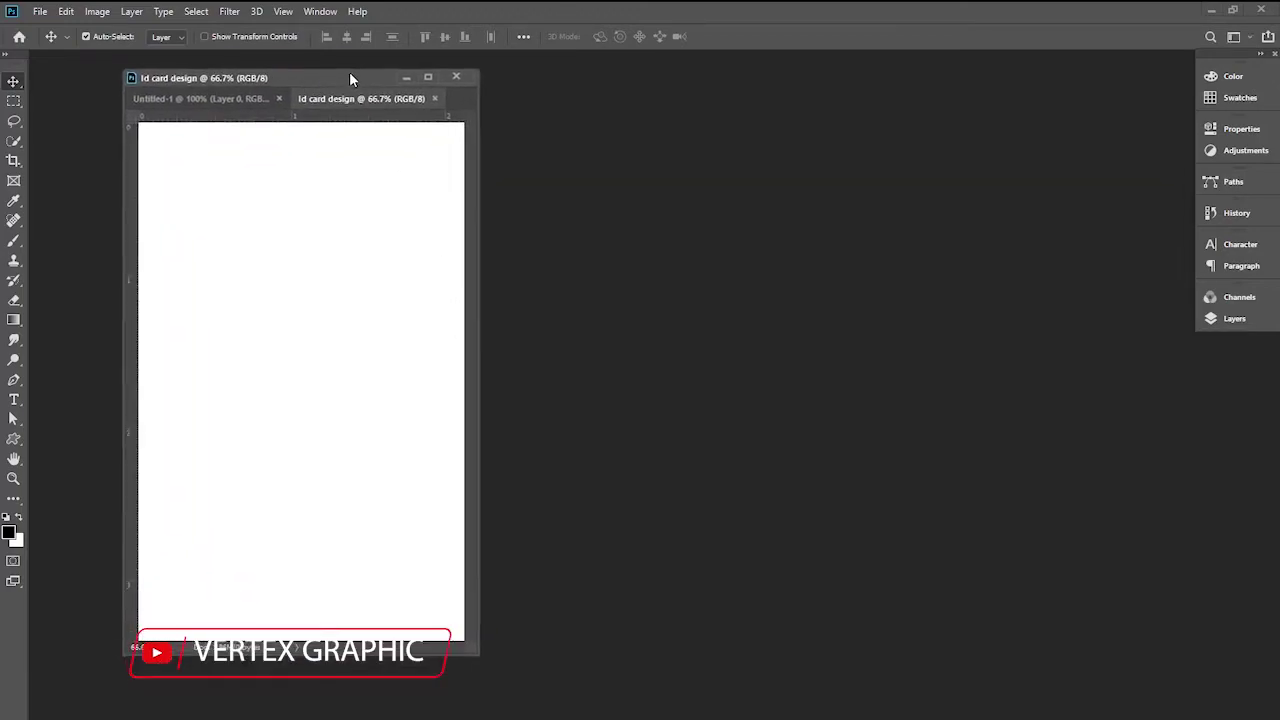
Dock the Id card design window as a tab, change screen mode, and zoom in on the card.
left_click_drag(348, 150, 348, 56)
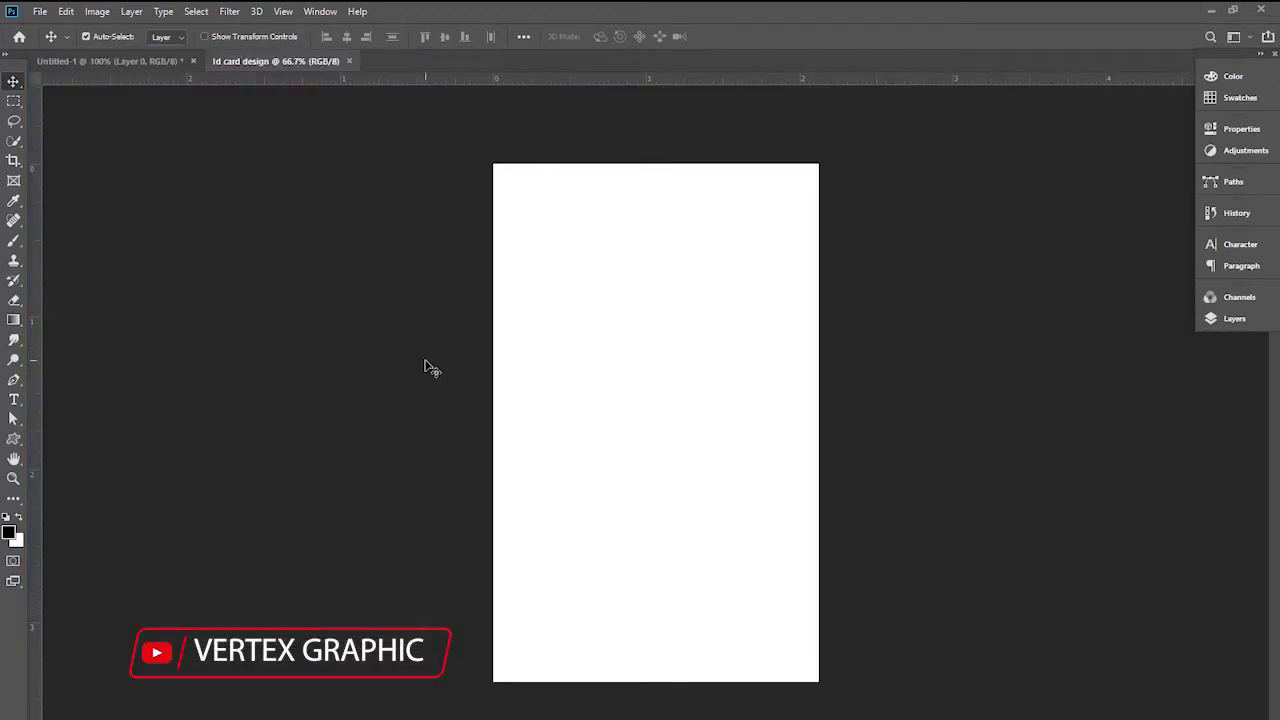
key("f")
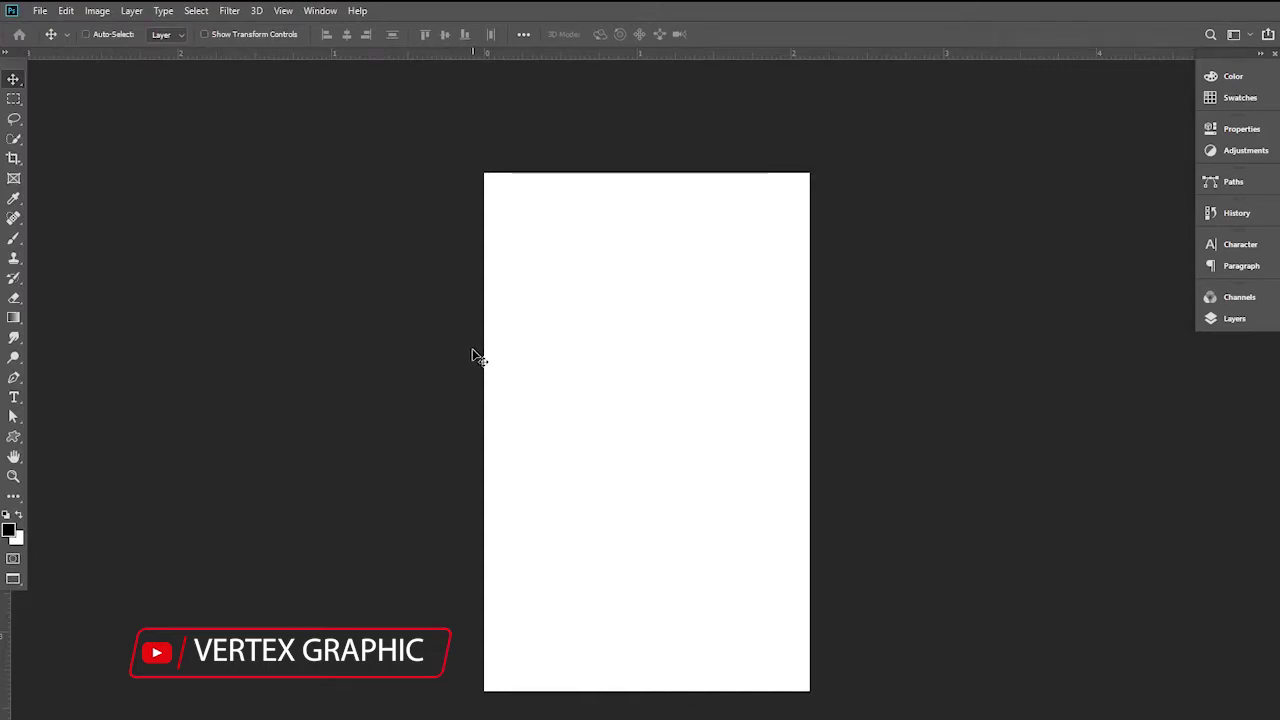
key("ctrl+plus")
left_click(594, 340, "ctrl+alt")
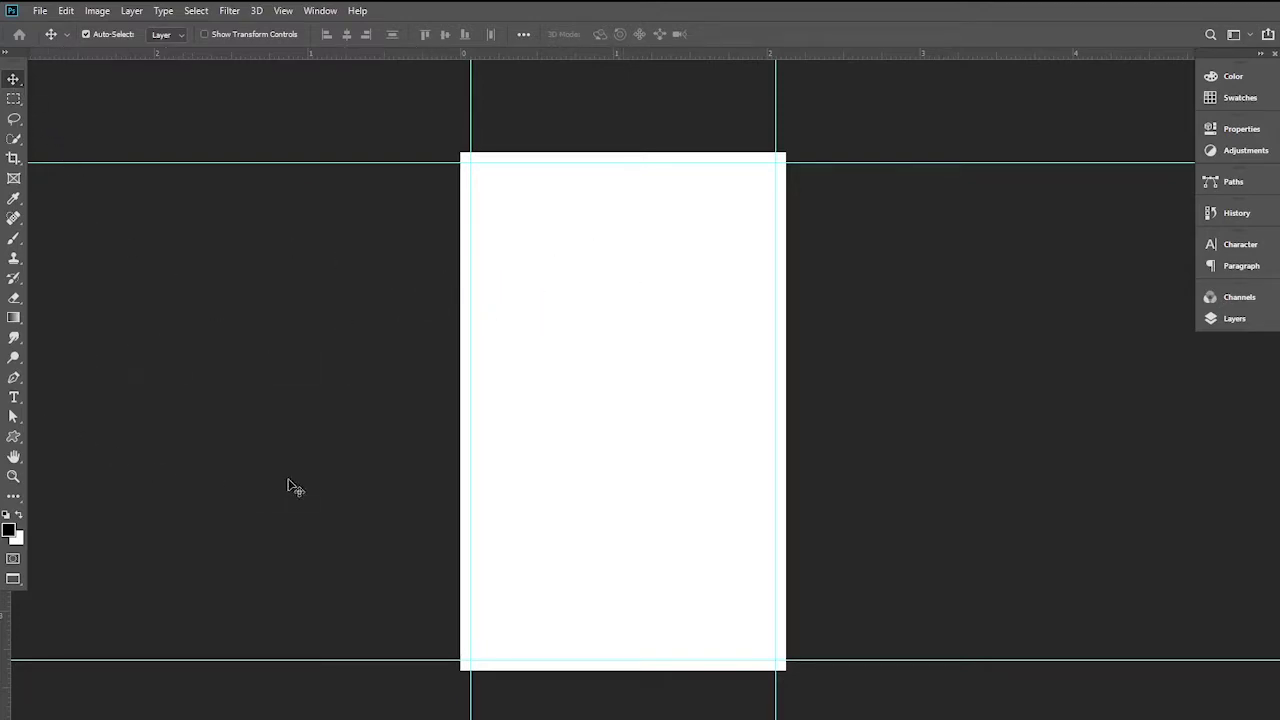
left_click(551, 370, "ctrl")
left_click_drag(577, 372, 430, 370)
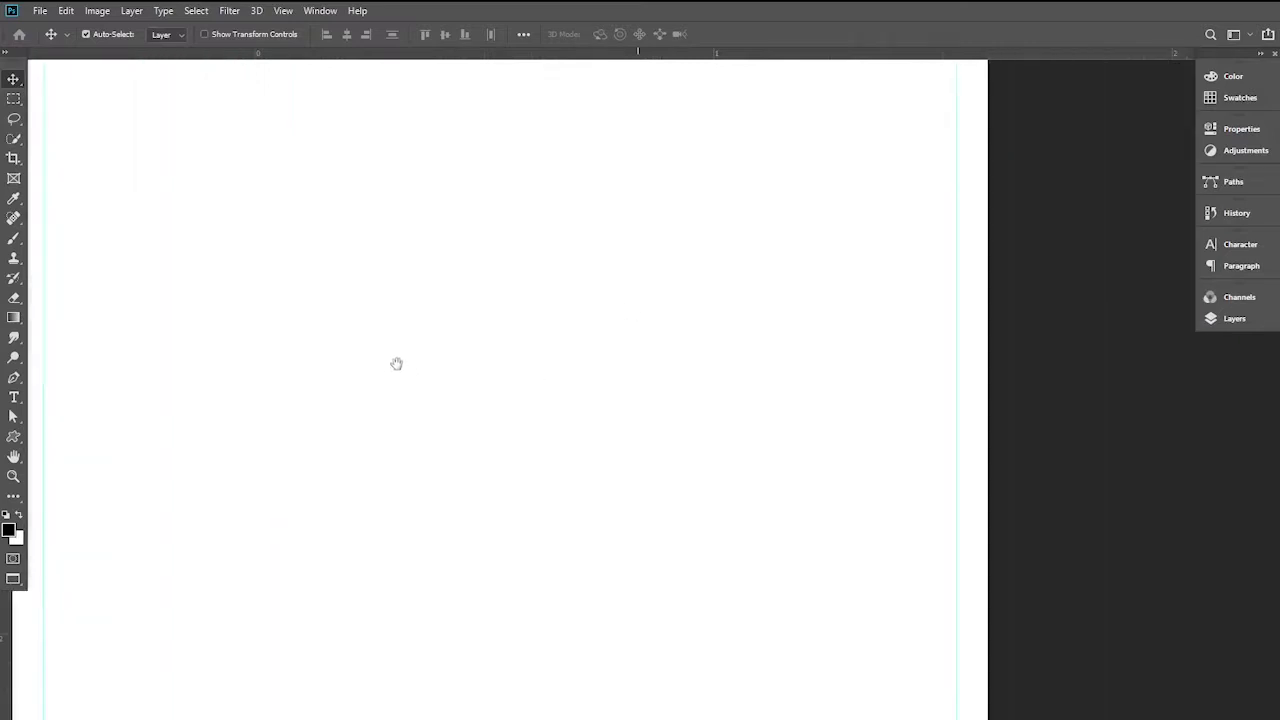
right_click(13, 437)
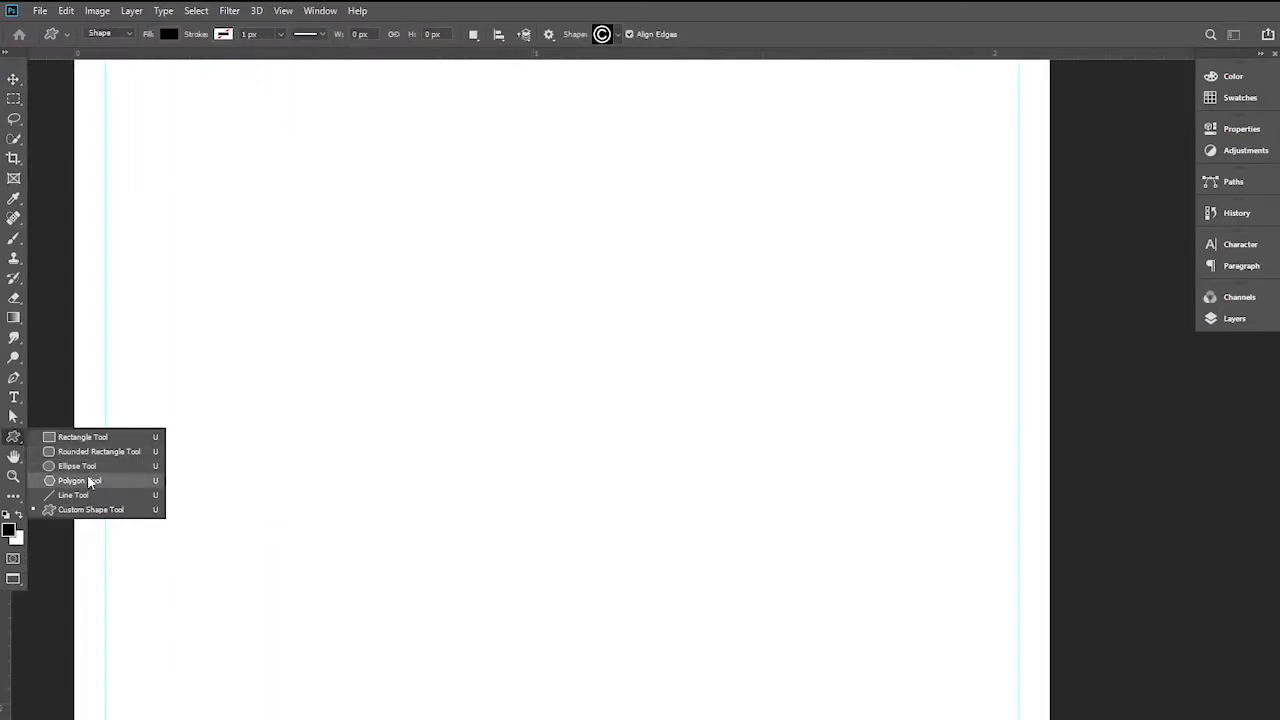
Draw a right-pointing 3-sided polygon near the top of the card.
left_click(89, 478)
mouse_move(470, 262)
left_mouse_down()
mouse_move(545, 374)
mouse_move(593, 290)
left_mouse_up()
left_click(14, 80)
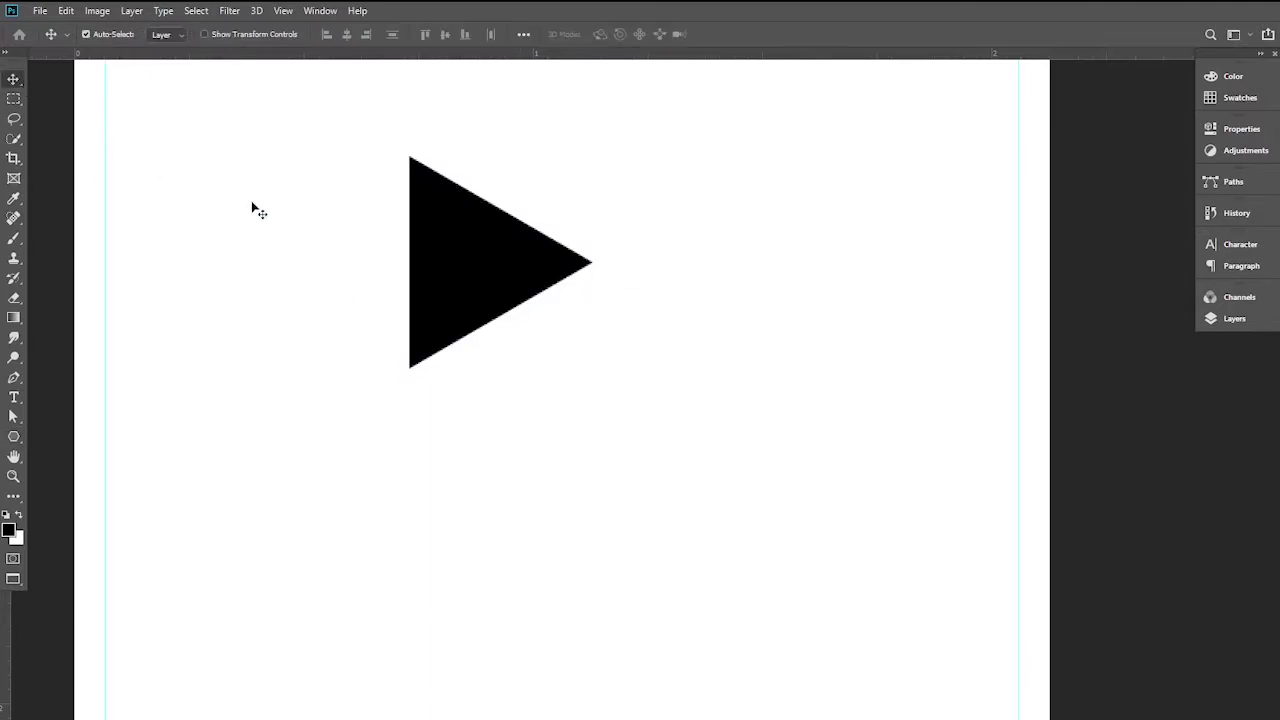
left_click(1234, 318)
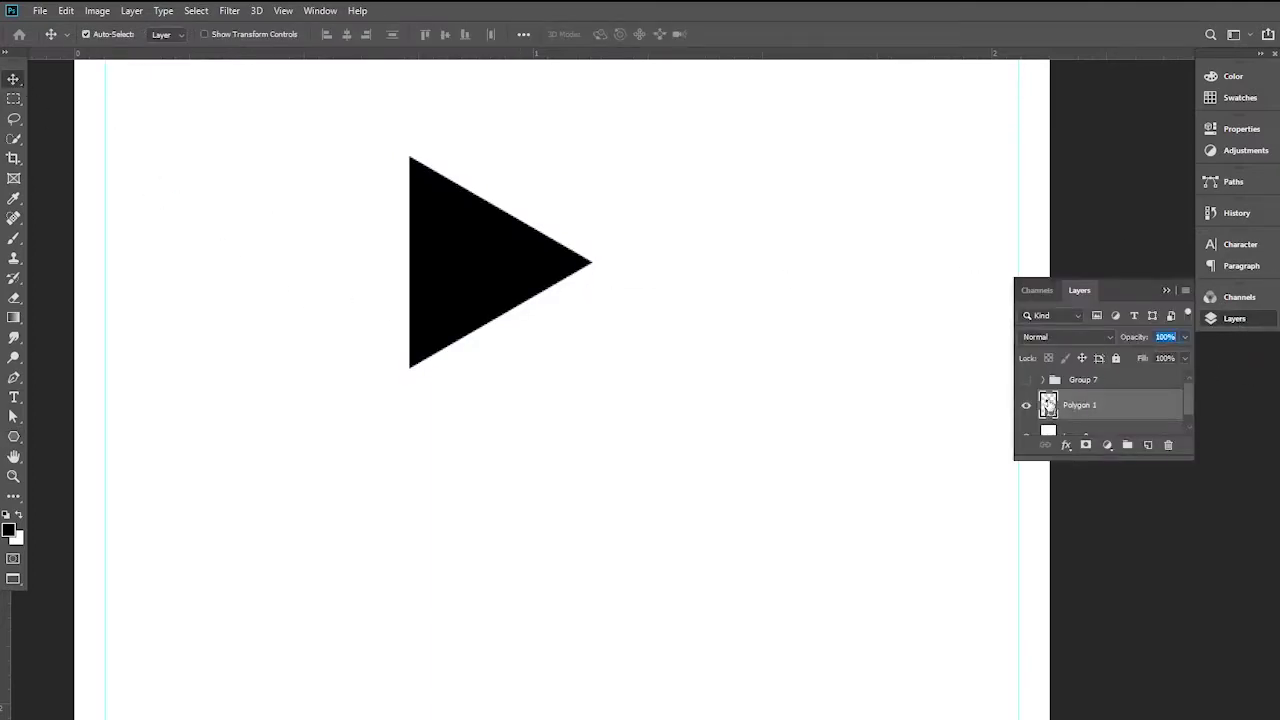
Fill the triangle shape with bright green #7cae03.
double_click(1048, 404)
left_click(860, 310)
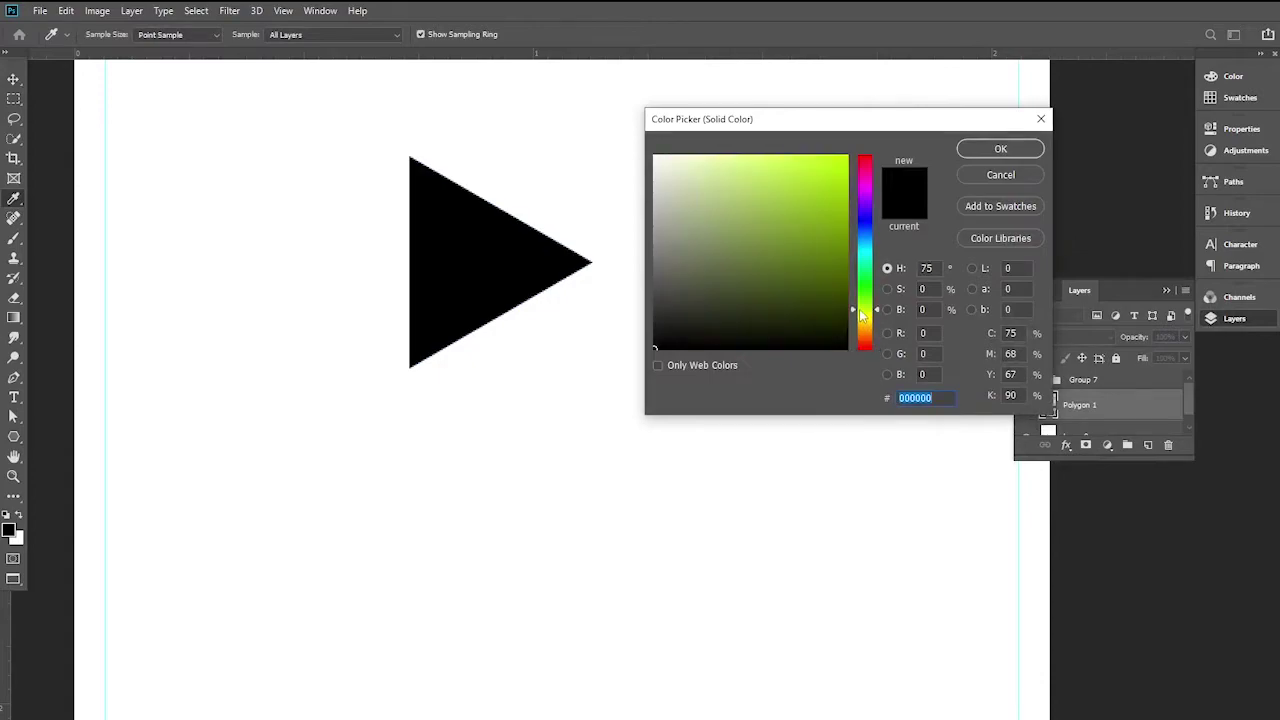
left_click(826, 251)
left_click(825, 243)
left_click_drag(825, 243, 825, 242)
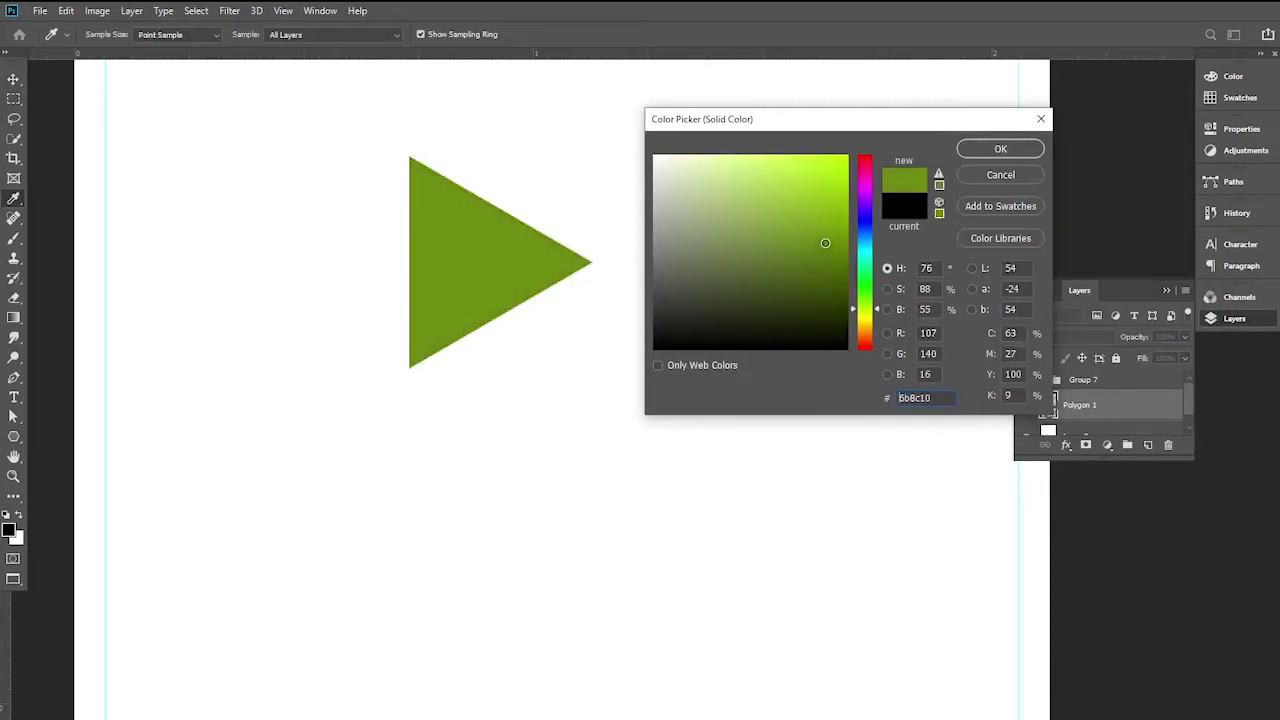
left_click_drag(864, 313, 864, 308)
left_click(845, 217)
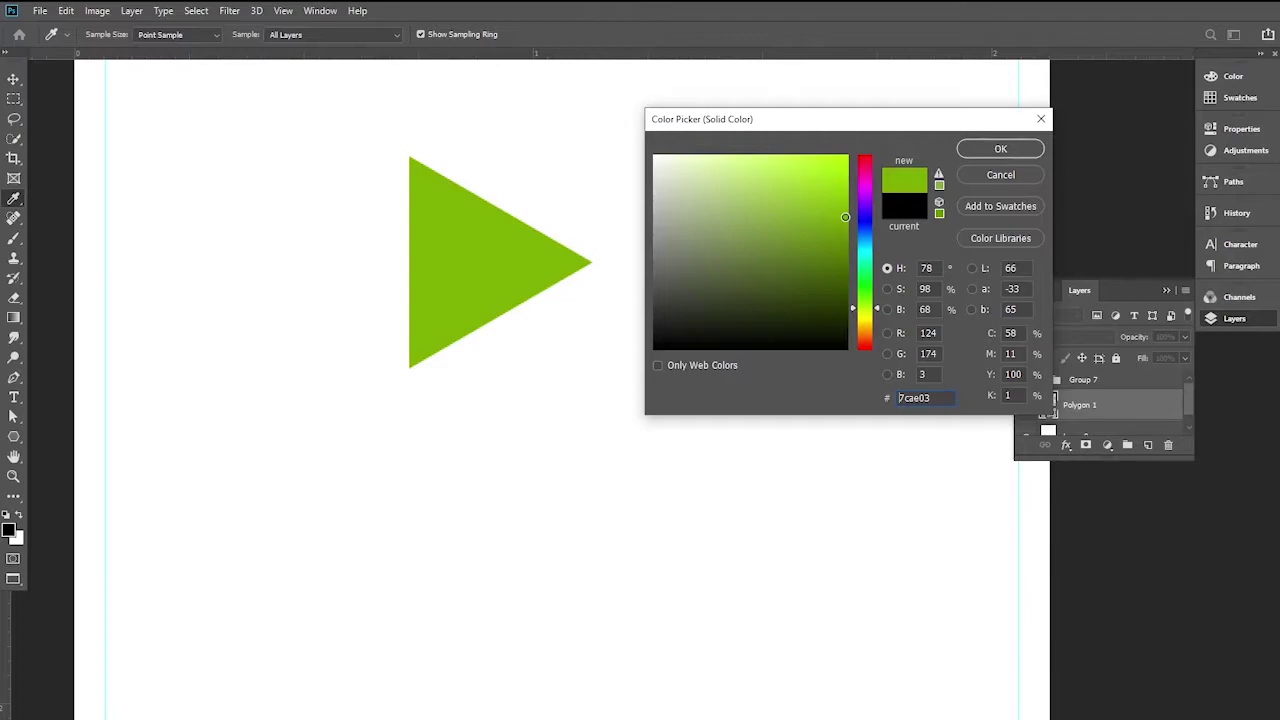
left_click(1000, 149)
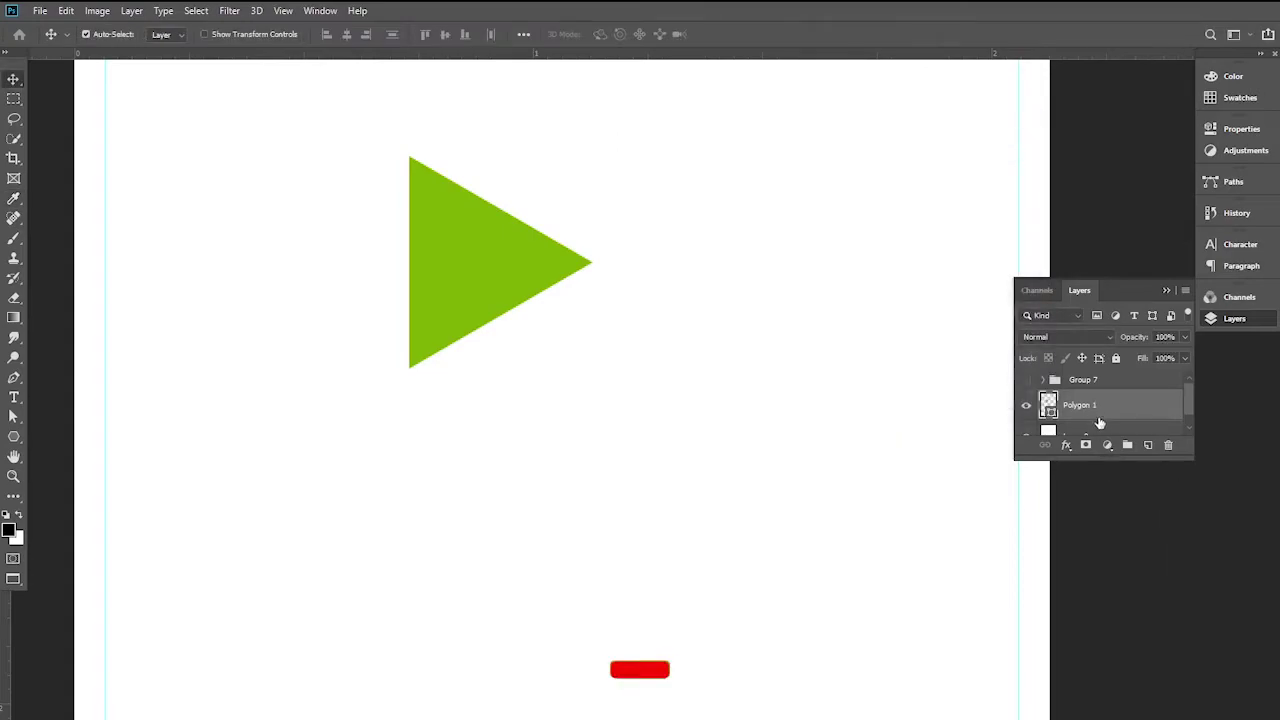
Duplicate the triangle, flip it horizontally and move it left to form a diamond.
key("ctrl+j")
key("ctrl+t")
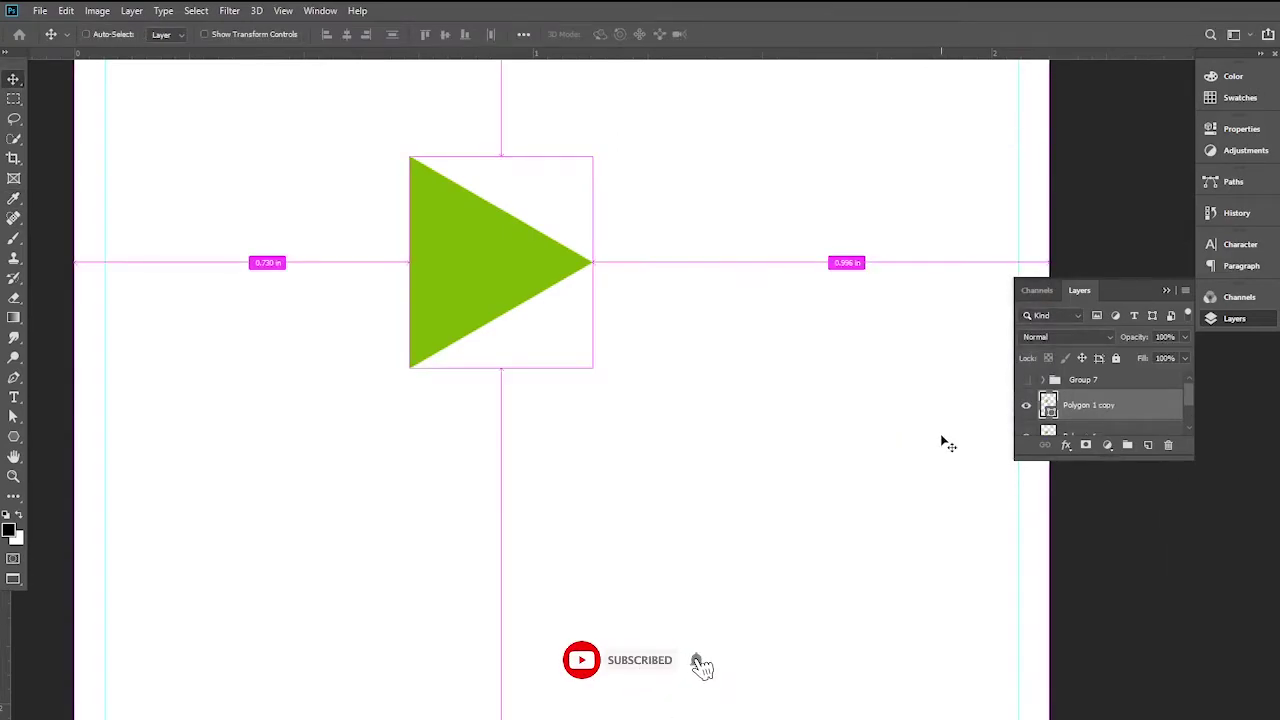
right_click(457, 251)
left_click(515, 441)
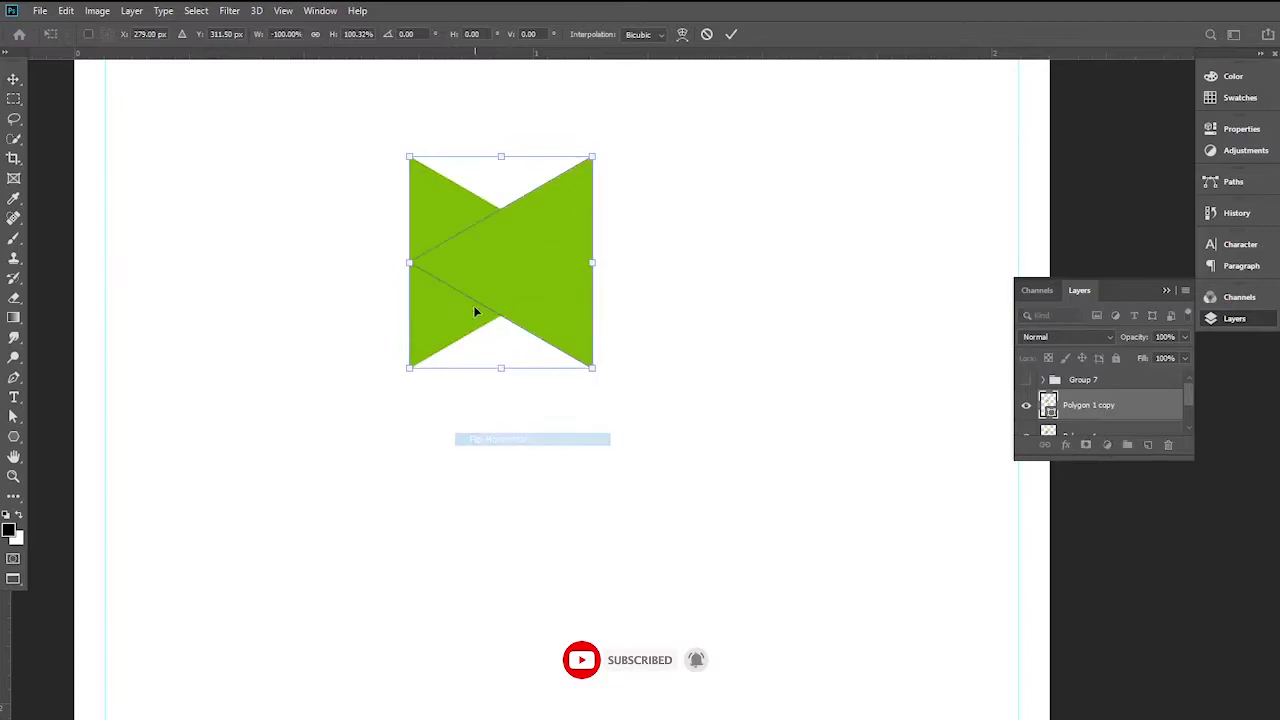
left_click_drag(511, 288, 331, 286)
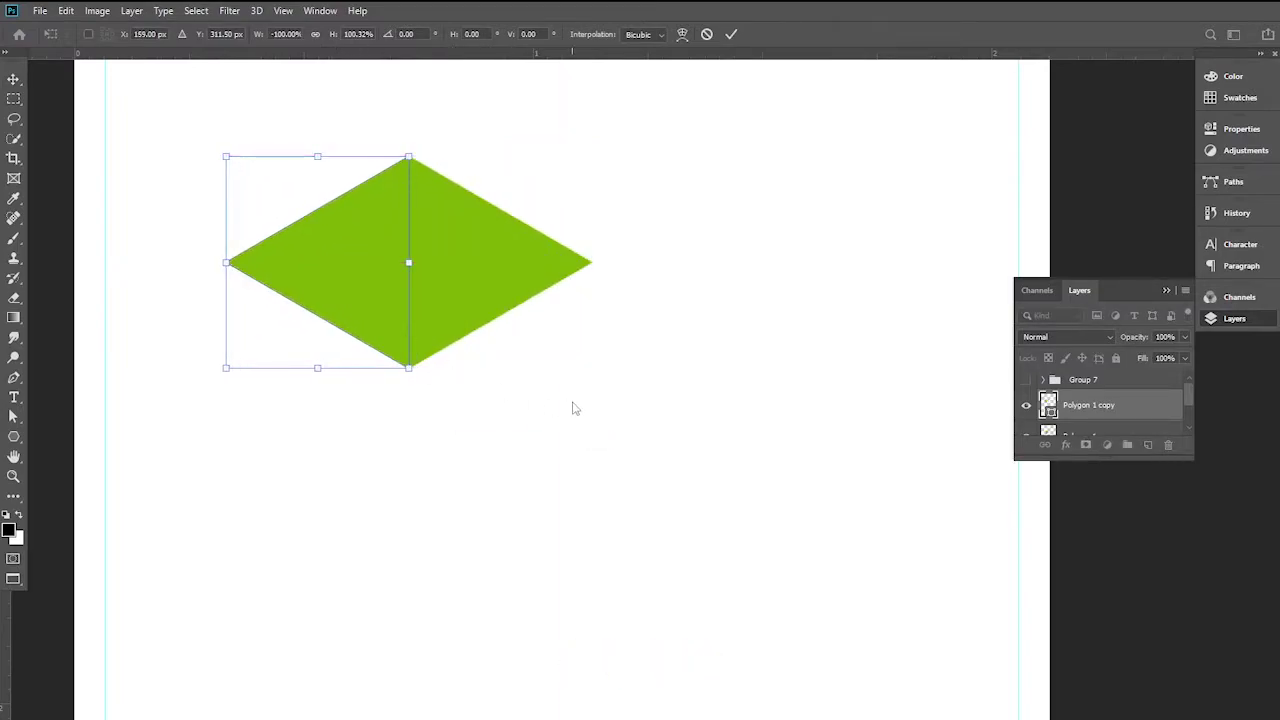
key("Return")
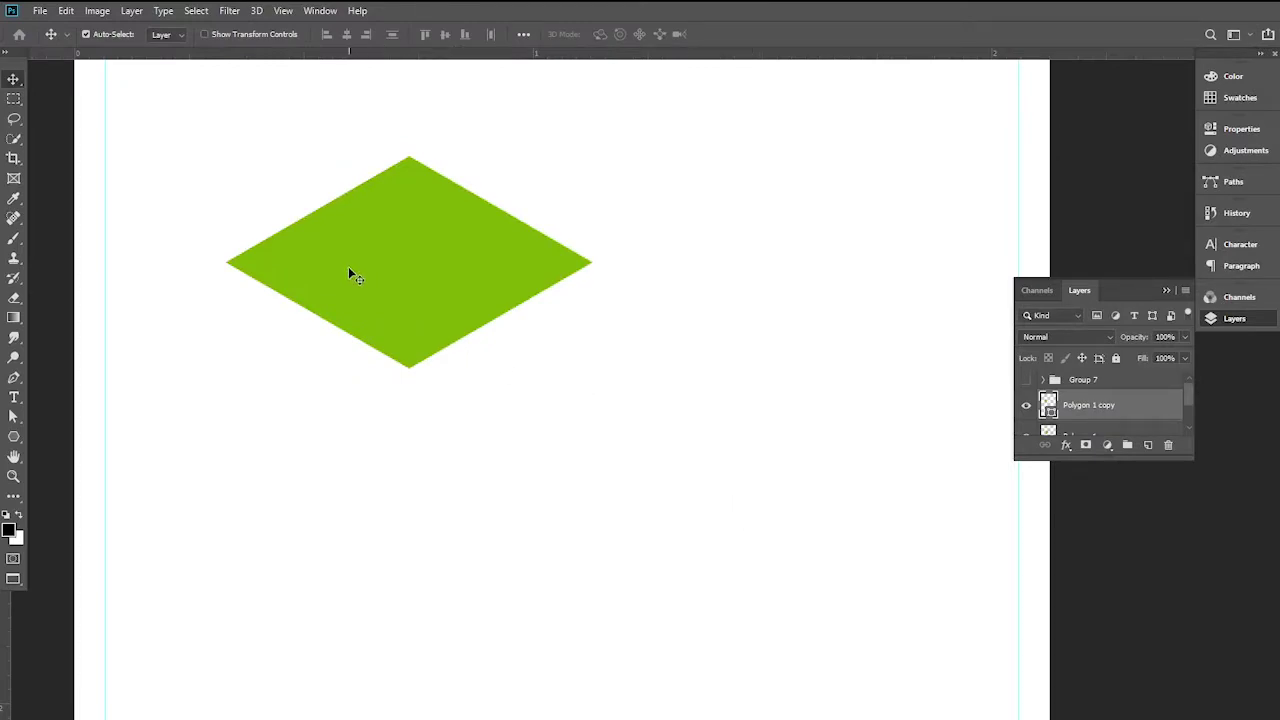
Fill the flipped copy with a slightly lighter green, #84ba01.
double_click(1048, 401)
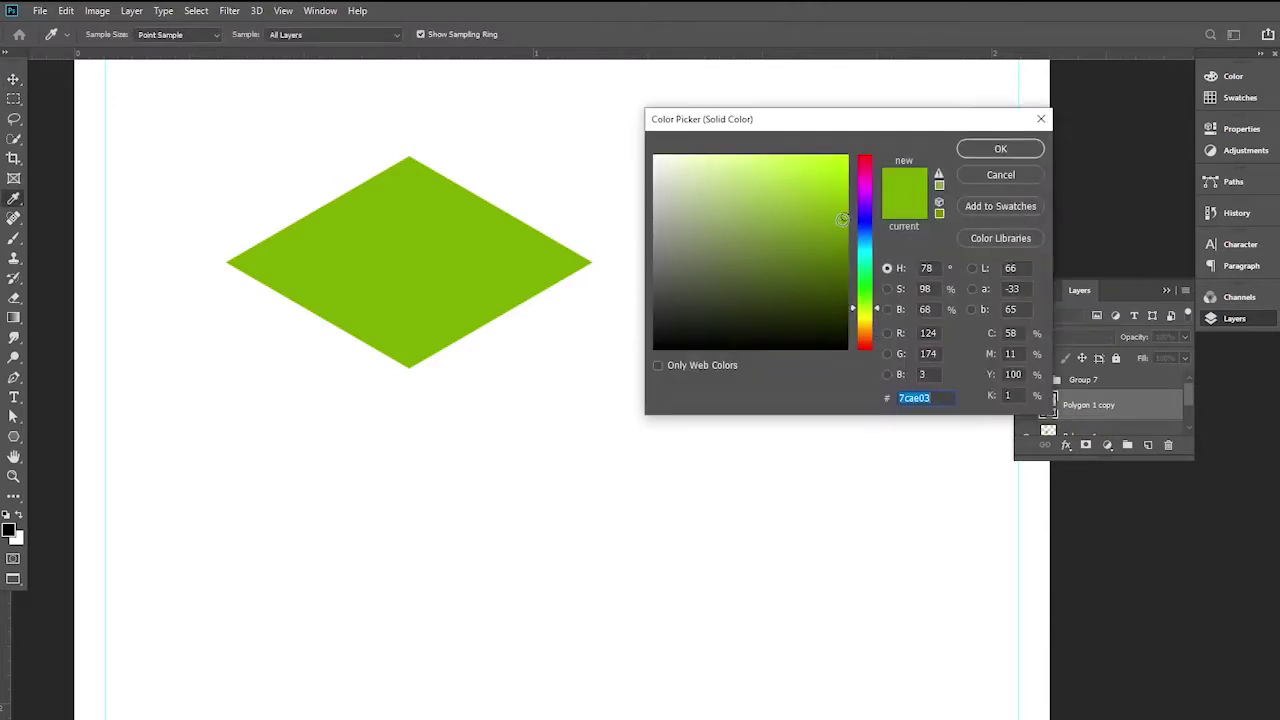
left_click(845, 211)
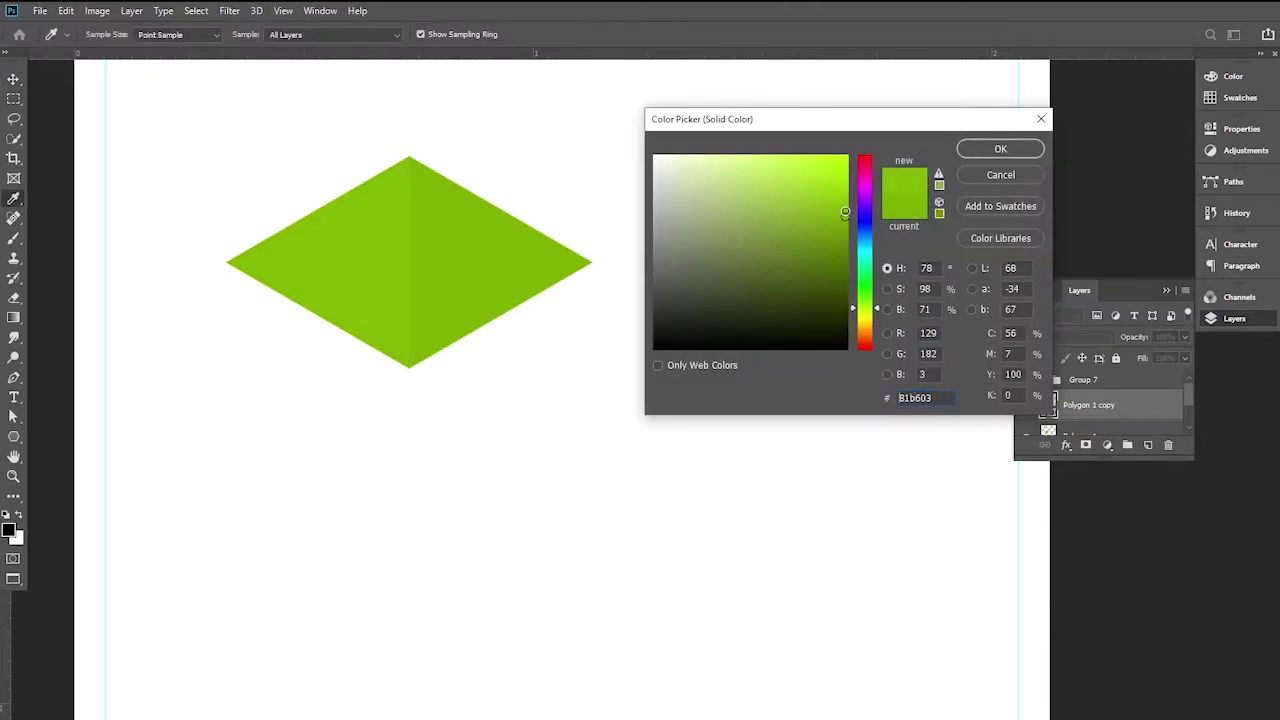
left_click_drag(845, 212, 847, 207)
left_click(998, 148)
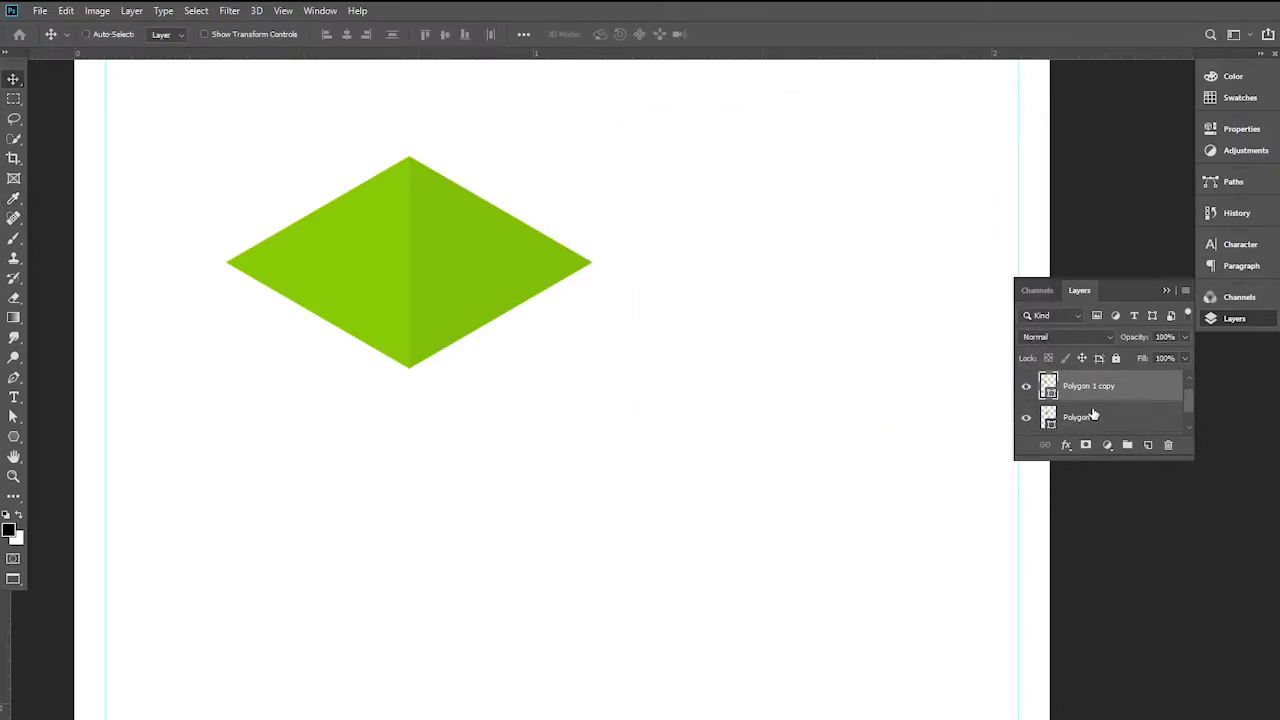
Convert both triangle layers into a single smart object diamond.
left_click(1094, 415, "shift")
right_click(1094, 420)
left_click(955, 340)
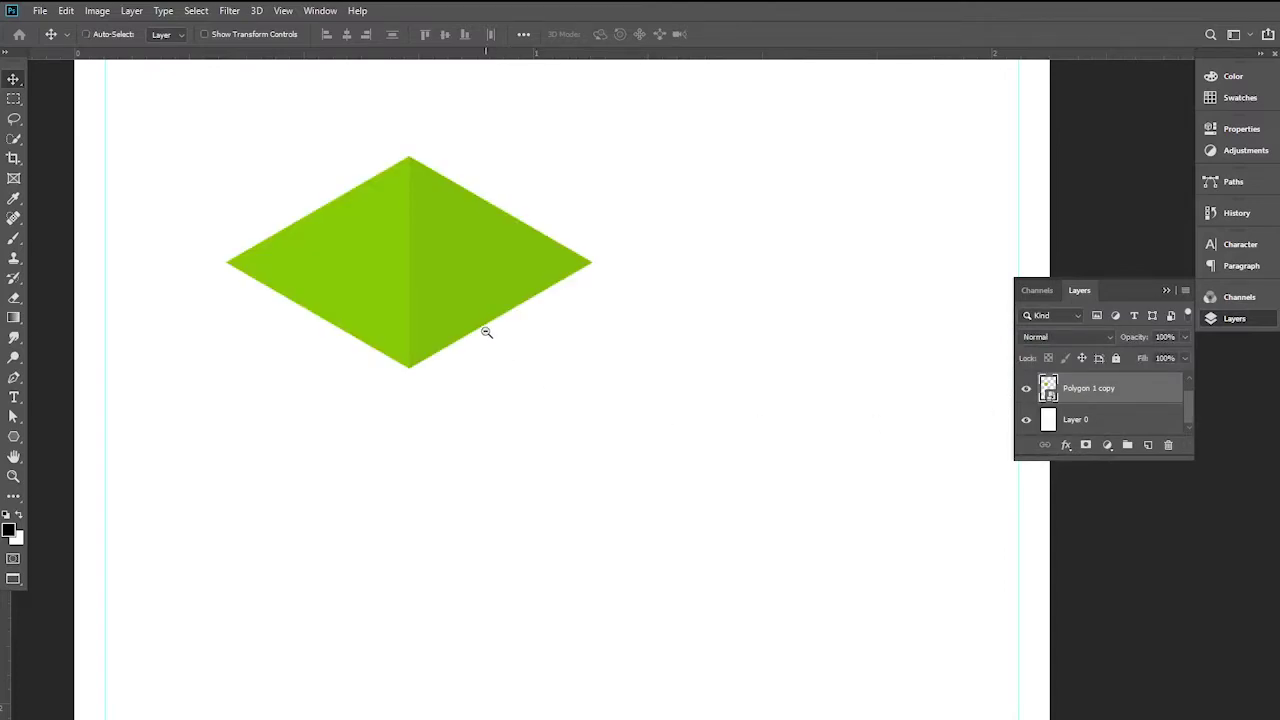
Alt-drag copies downward to stack four diamonds tip to tip, then select all of them.
scroll(500, 340, "down", 3)
scroll(555, 340, "left", 2)
scroll(557, 334, "up", 3)
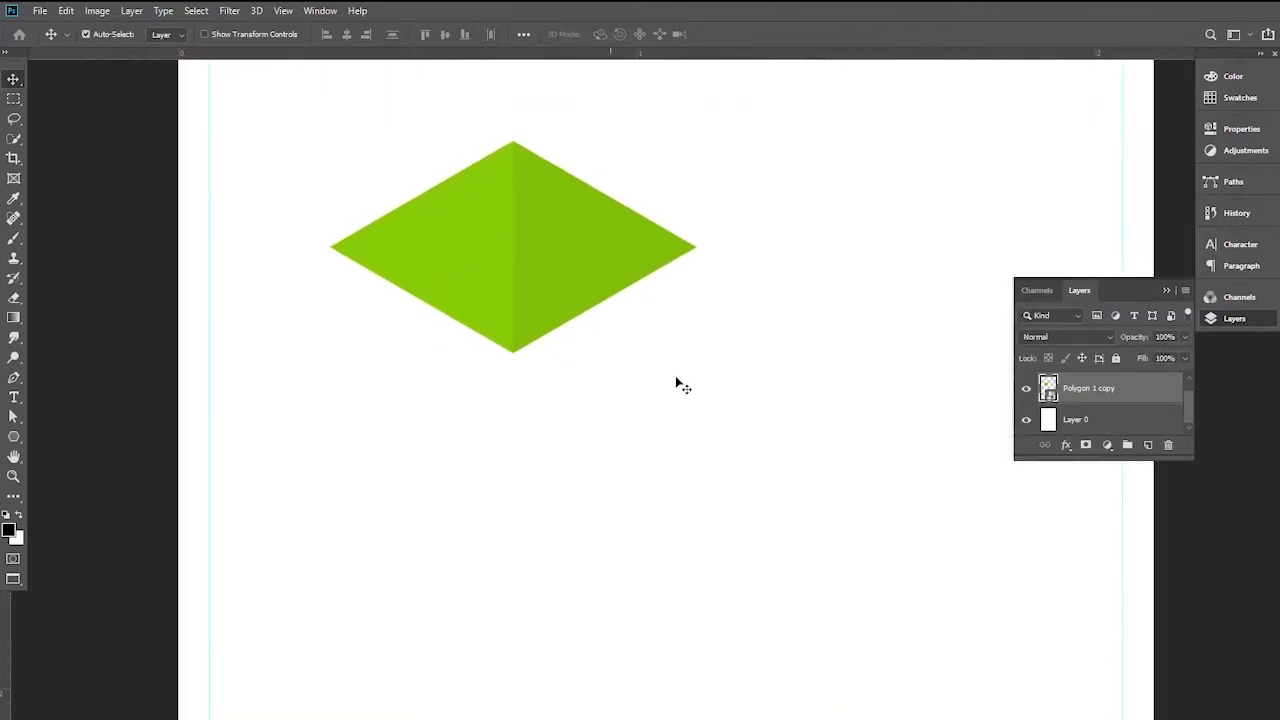
mouse_move(546, 271)
left_mouse_down()
mouse_move(561, 659)
mouse_move(566, 628)
left_mouse_up()
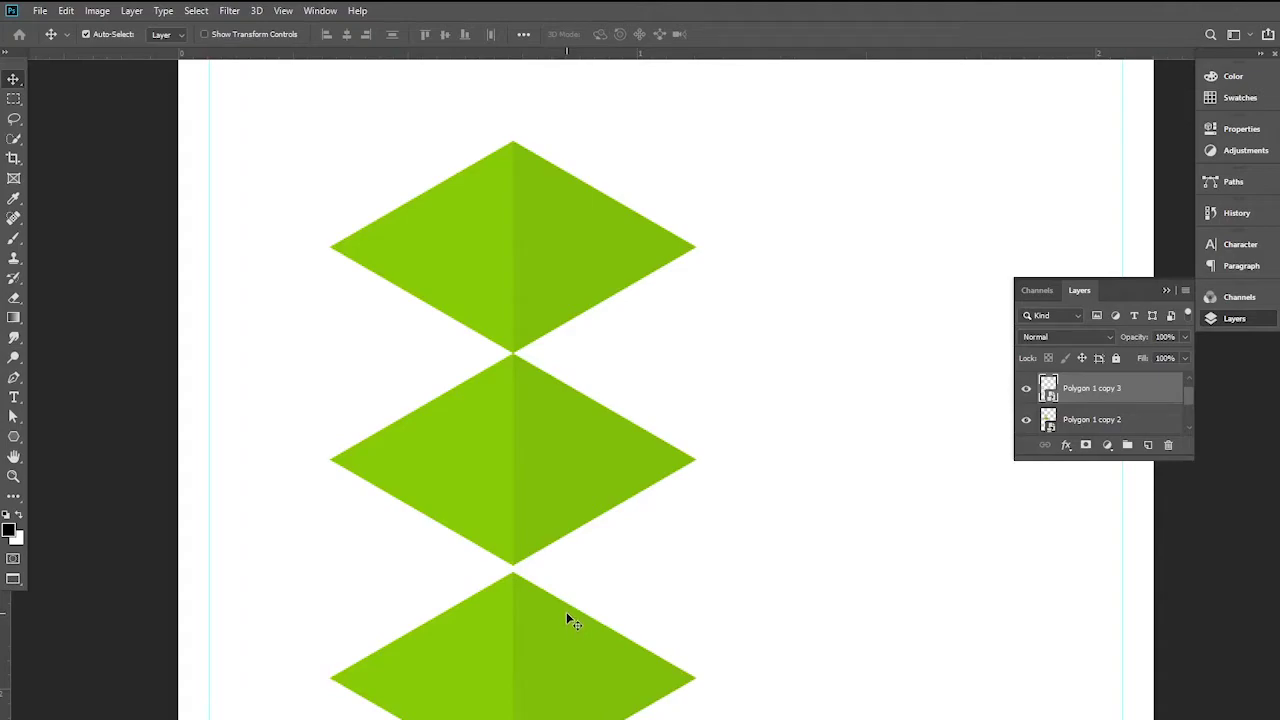
key("ctrl+z")
scroll(526, 507, "down", 2)
mouse_move(557, 505)
left_mouse_down()
mouse_move(529, 438)
mouse_move(497, 517)
mouse_move(509, 627)
left_mouse_up()
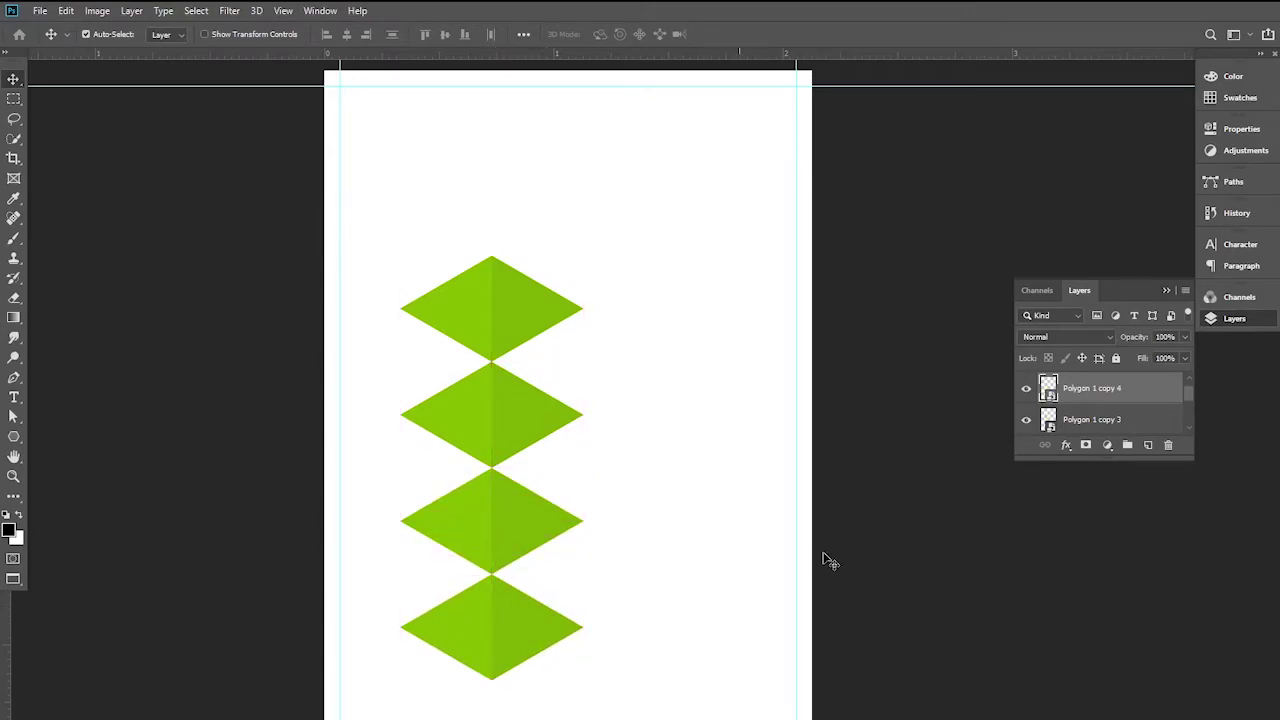
scroll(1127, 415, "down", 1)
scroll(1127, 422, "down", 1)
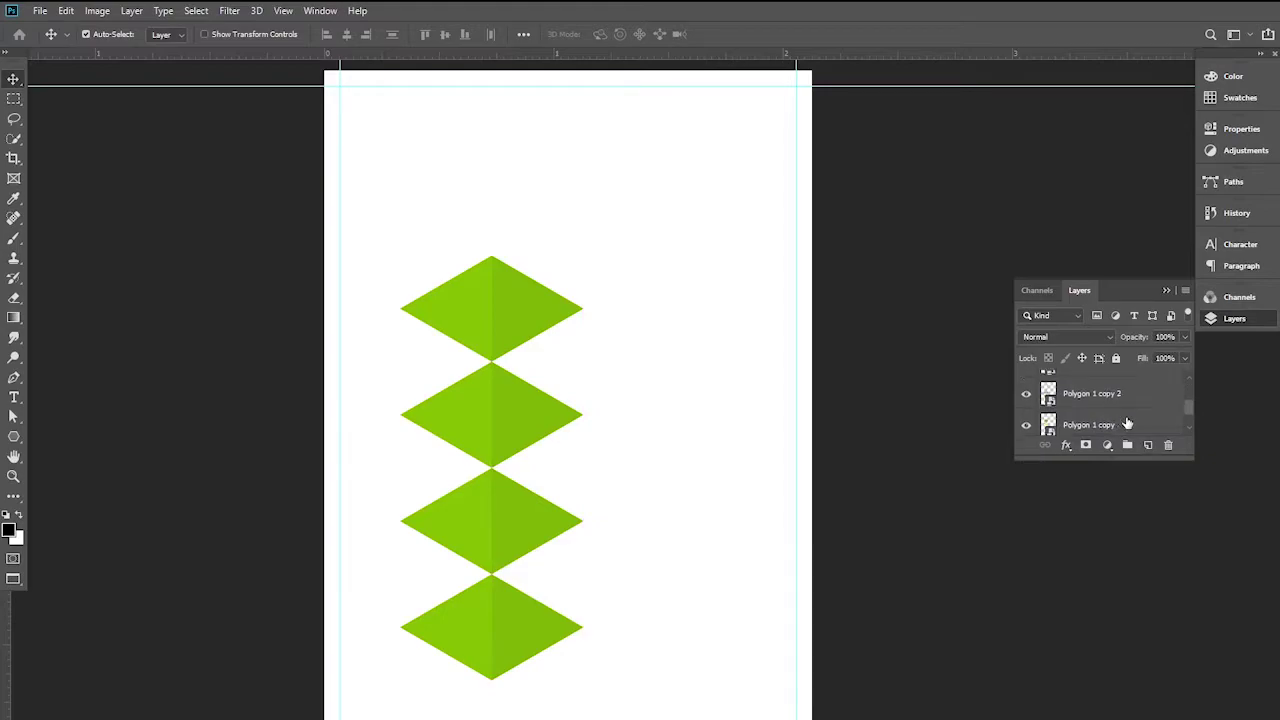
left_click(1118, 430, "shift")
Group the diamond column, duplicate it, and offset the copy right and down to interlock.
key("ctrl+g")
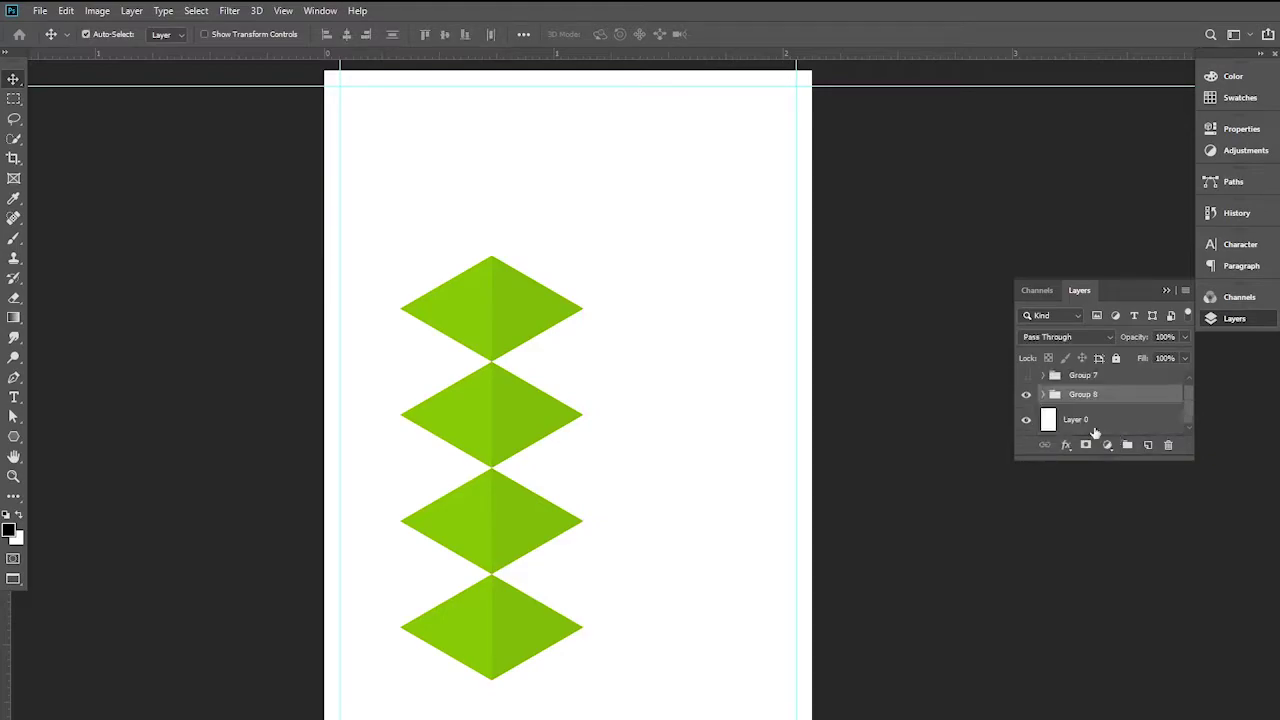
left_click(1027, 395)
left_click(1027, 395)
key("ctrl")
key("ctrl+j")
key("ctrl+t")
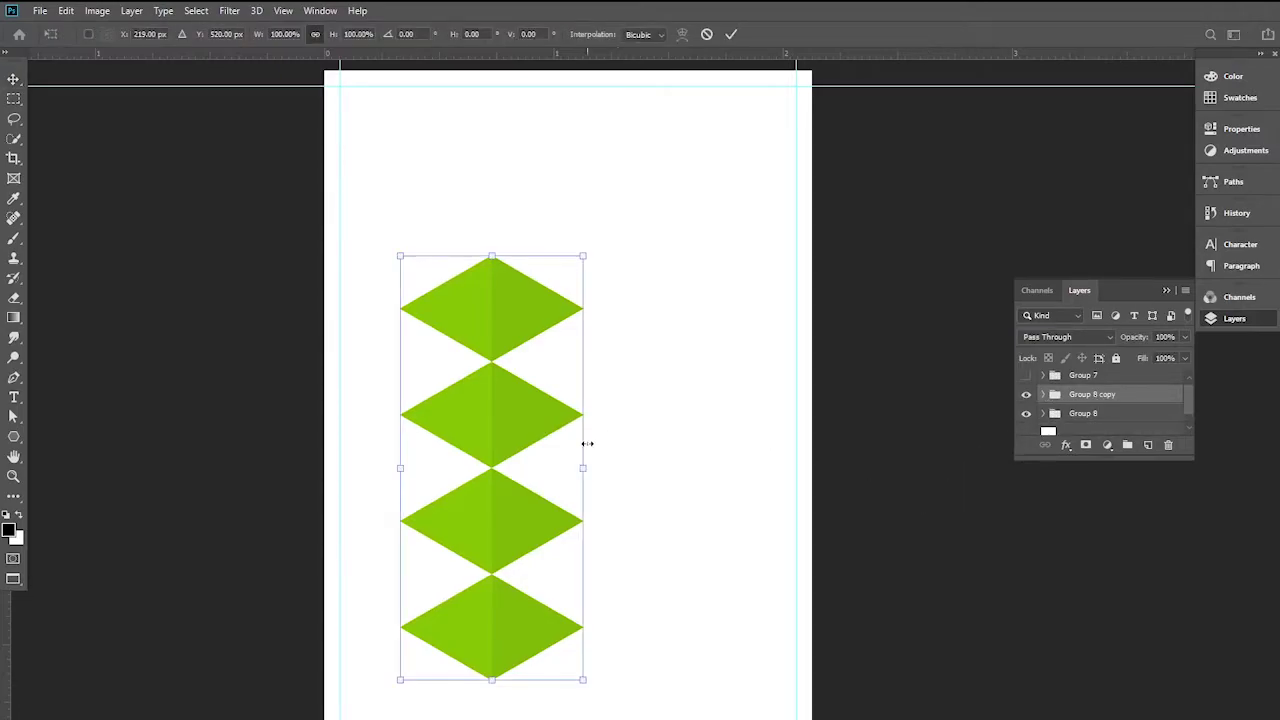
mouse_move(494, 443)
left_mouse_down()
mouse_move(665, 435)
mouse_move(670, 458)
mouse_move(625, 467)
mouse_move(625, 488)
mouse_move(587, 475)
left_mouse_up()
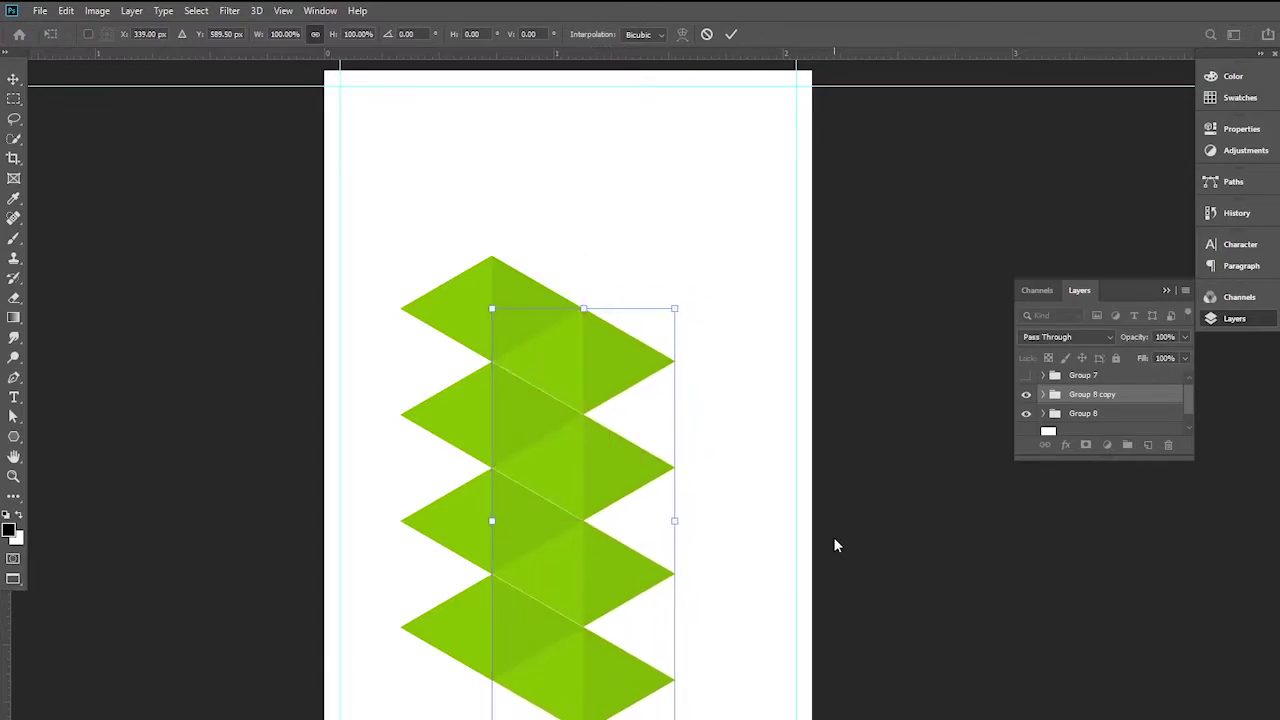
key("Return")
key("Left")
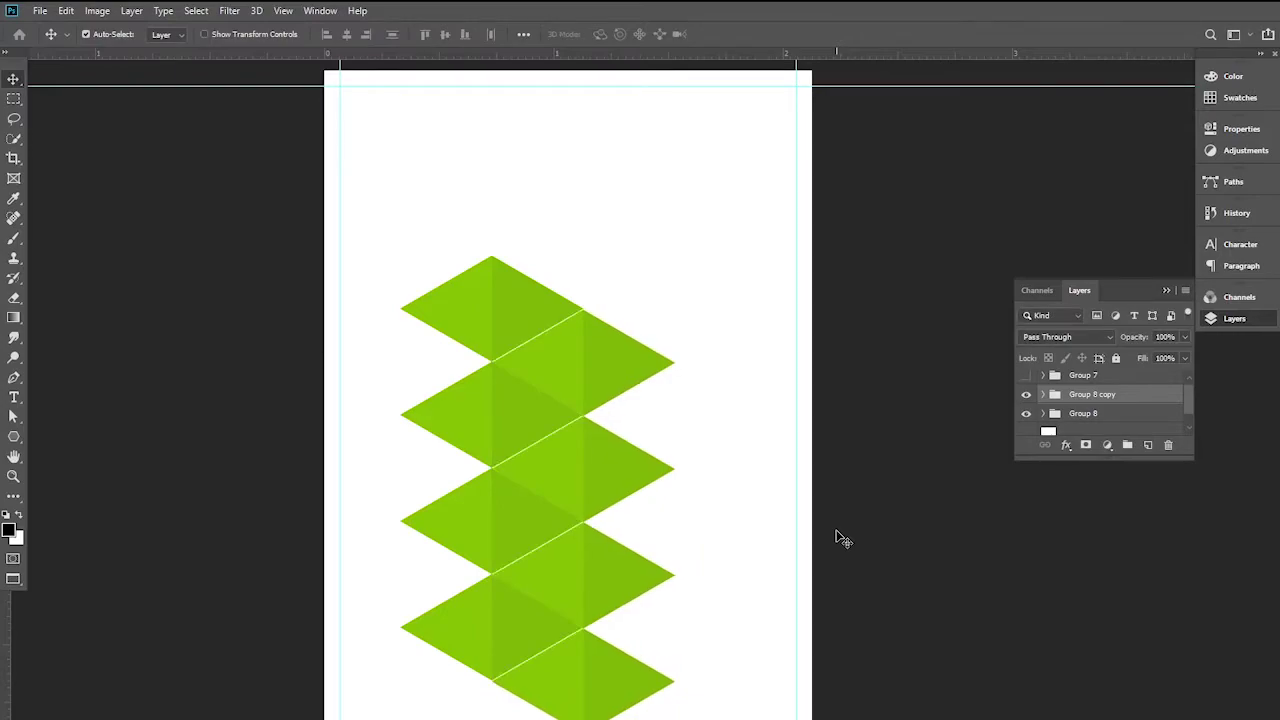
key("Left")
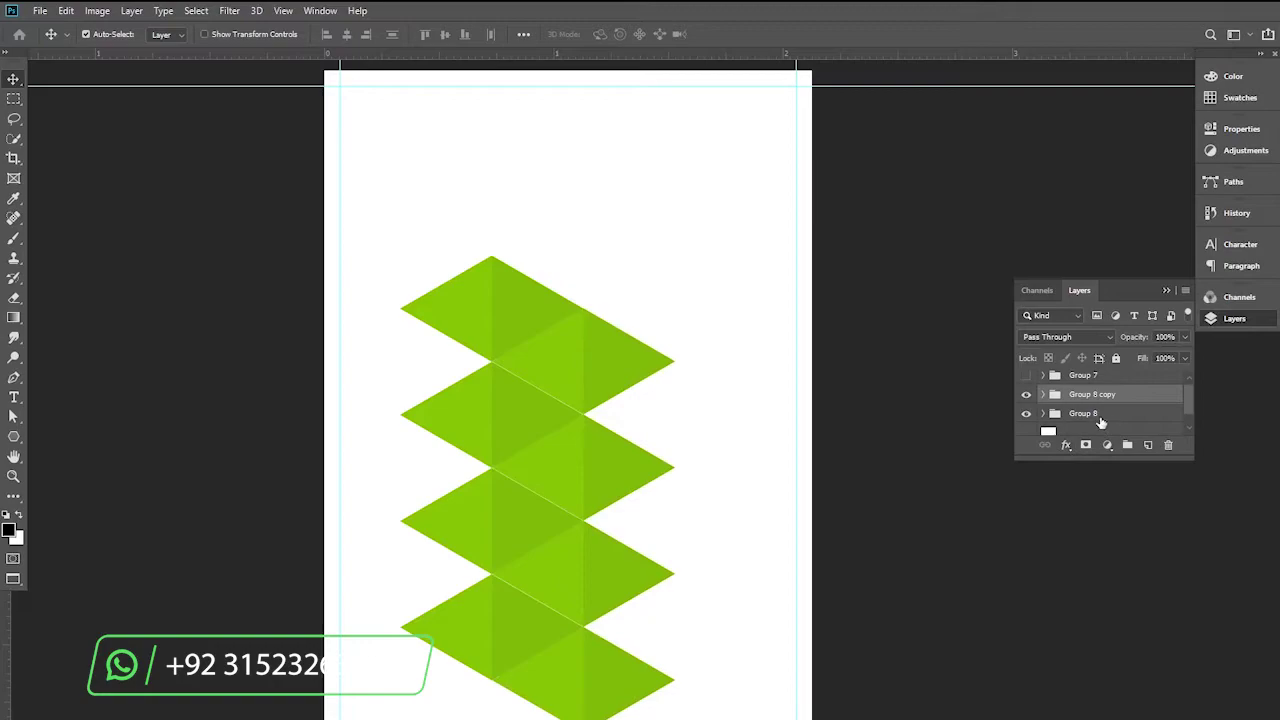
Group the two columns into a strip and place duplicate strips to its right and left.
left_click(1026, 413)
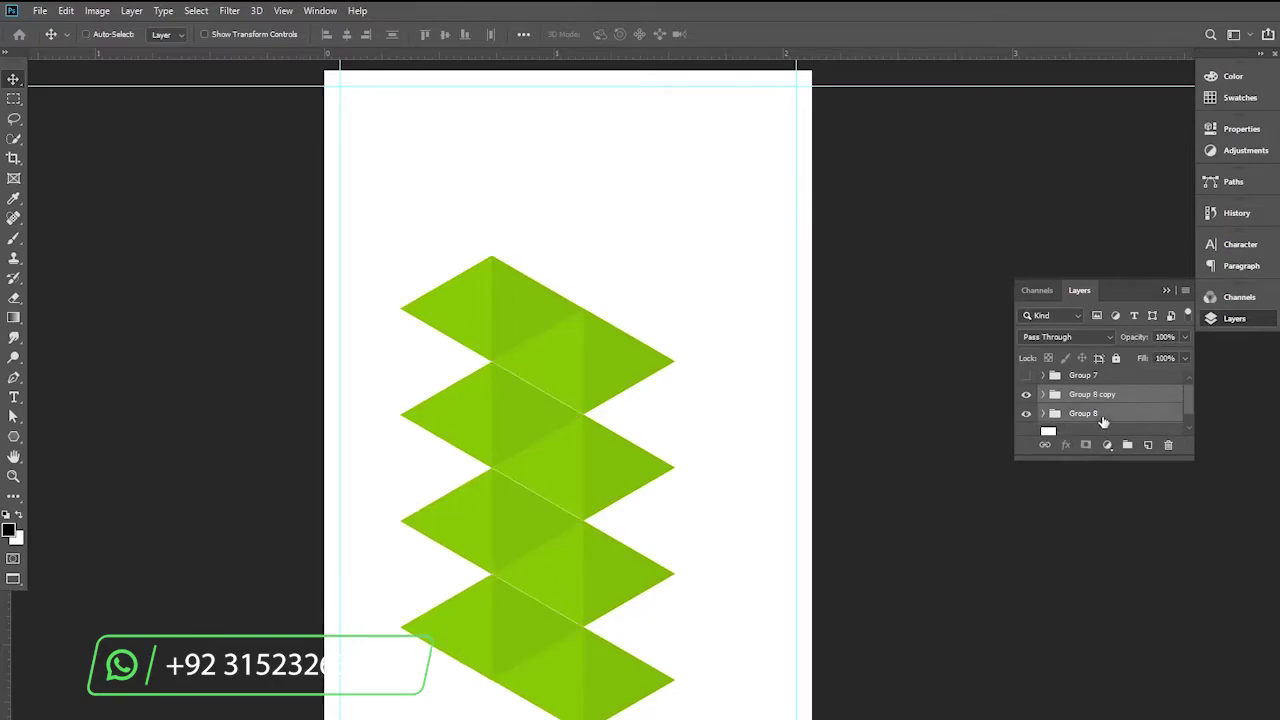
key("ctrl+g")
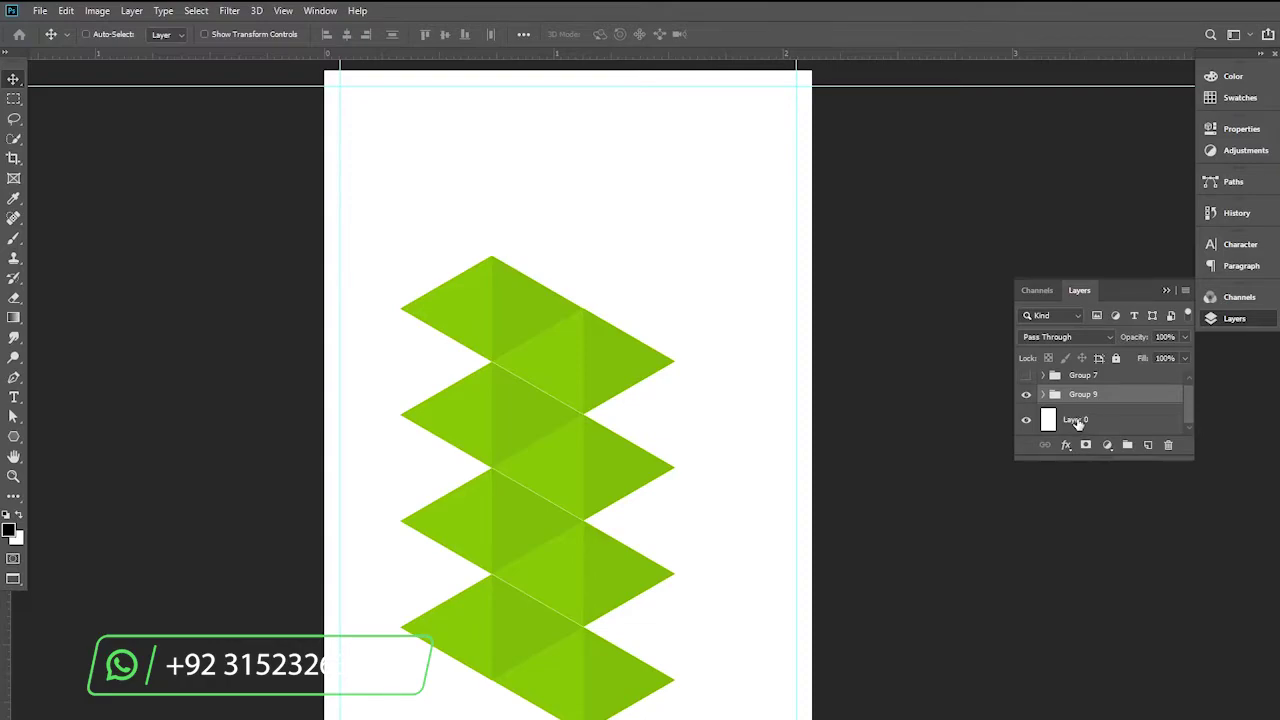
key("ctrl+j")
key("ctrl+t")
mouse_move(531, 451)
left_mouse_down()
mouse_move(771, 460)
mouse_move(716, 466)
left_mouse_up()
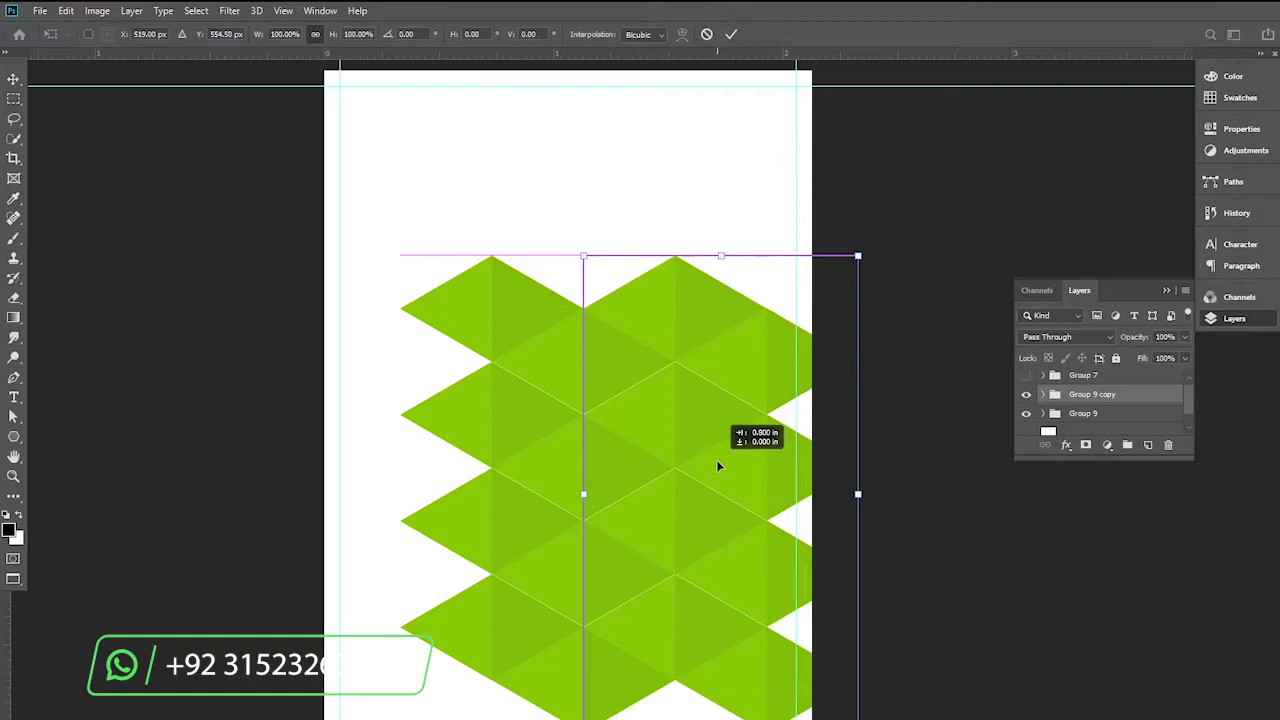
key("Return")
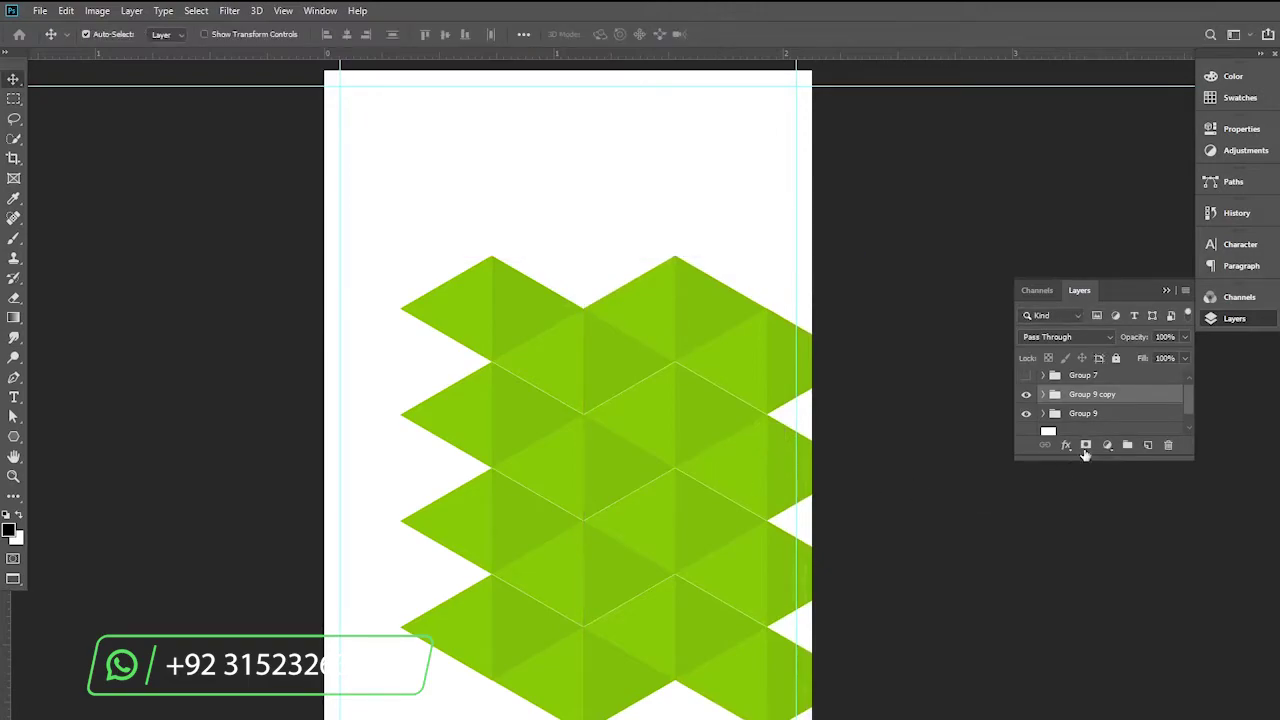
key("ctrl+j")
key("ctrl+t")
left_click_drag(740, 448, 372, 460)
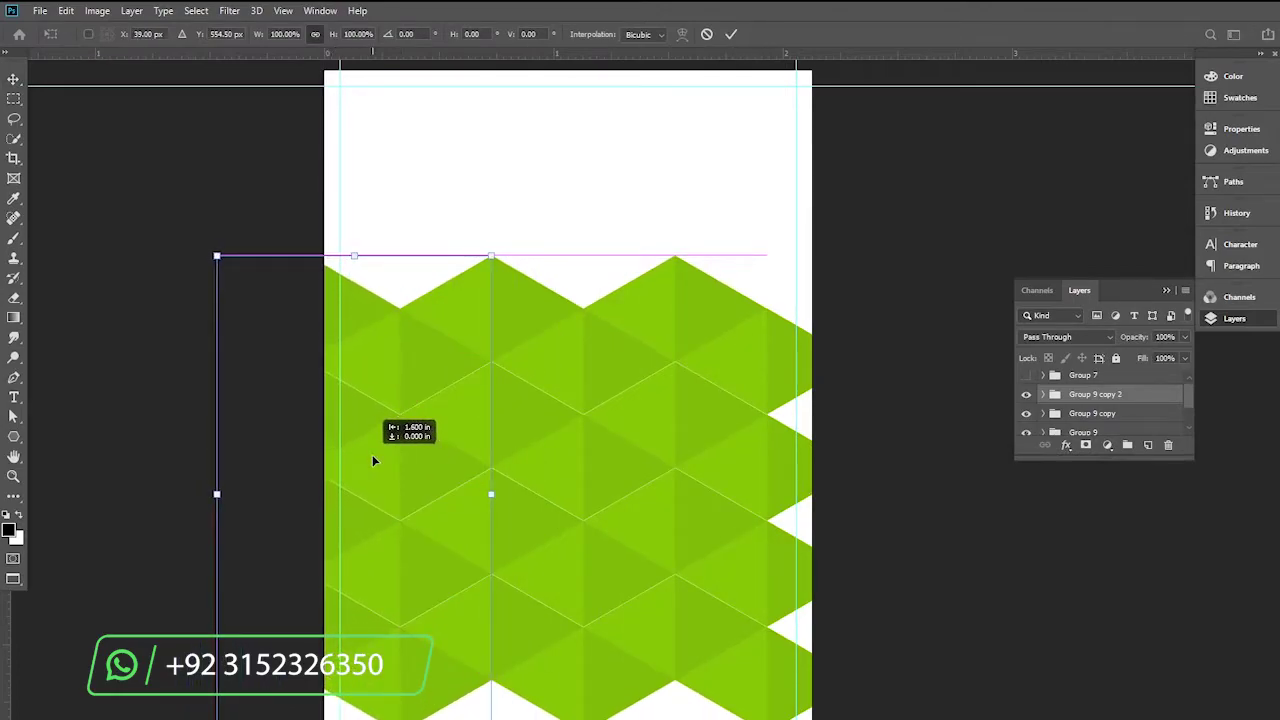
key("Return")
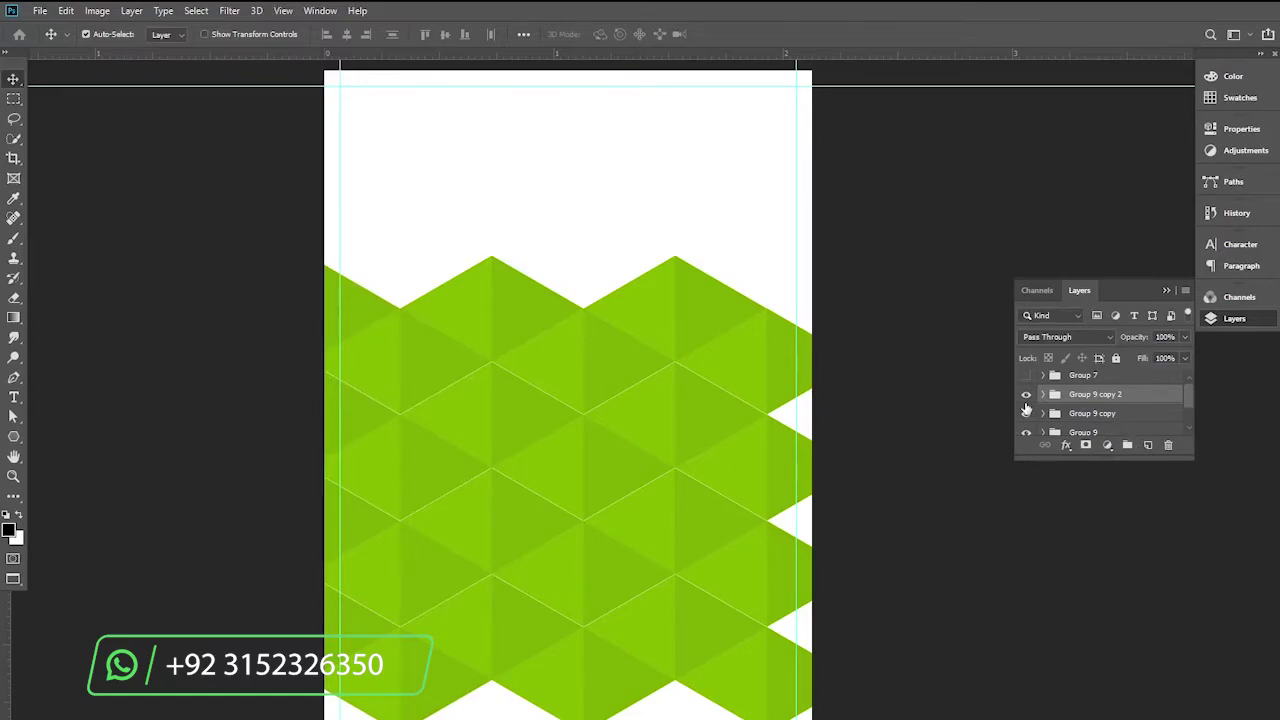
Group all three strips, duplicate the pattern, and move the copy up to cover the top.
scroll(1135, 409, "down", 1)
scroll(1128, 410, "down", 1)
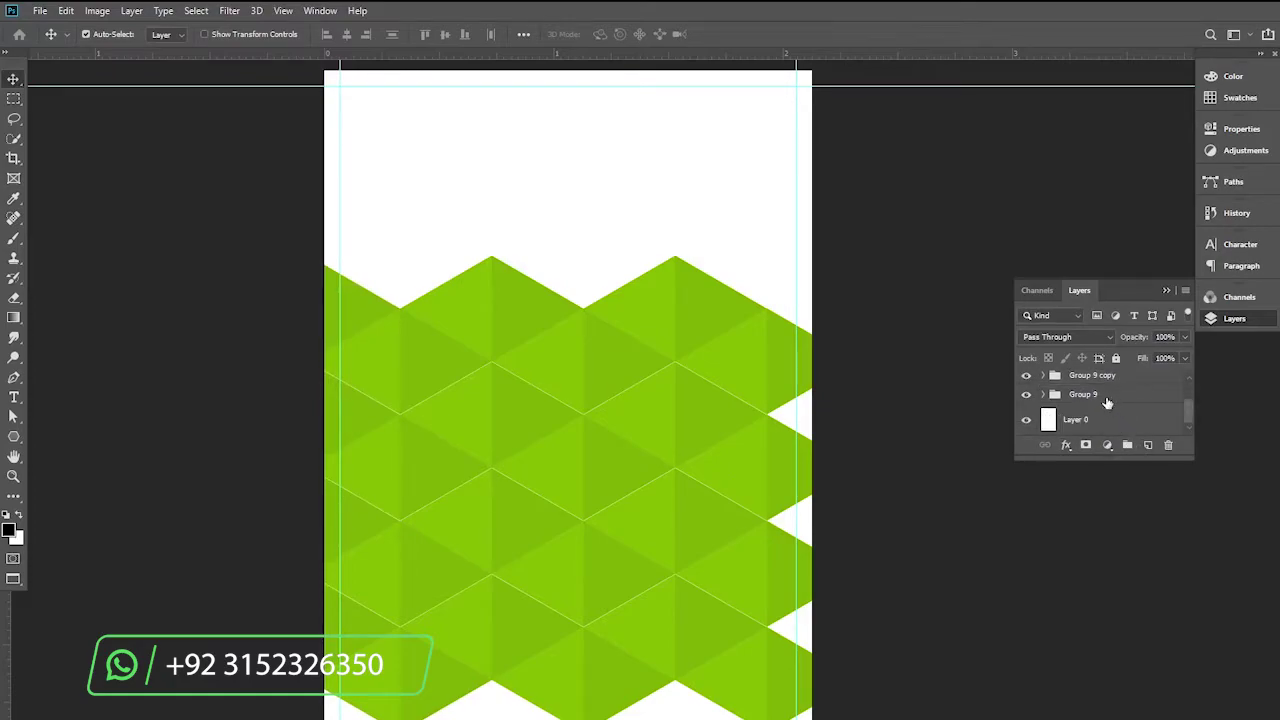
left_click(1107, 401, "shift")
key("ctrl+g")
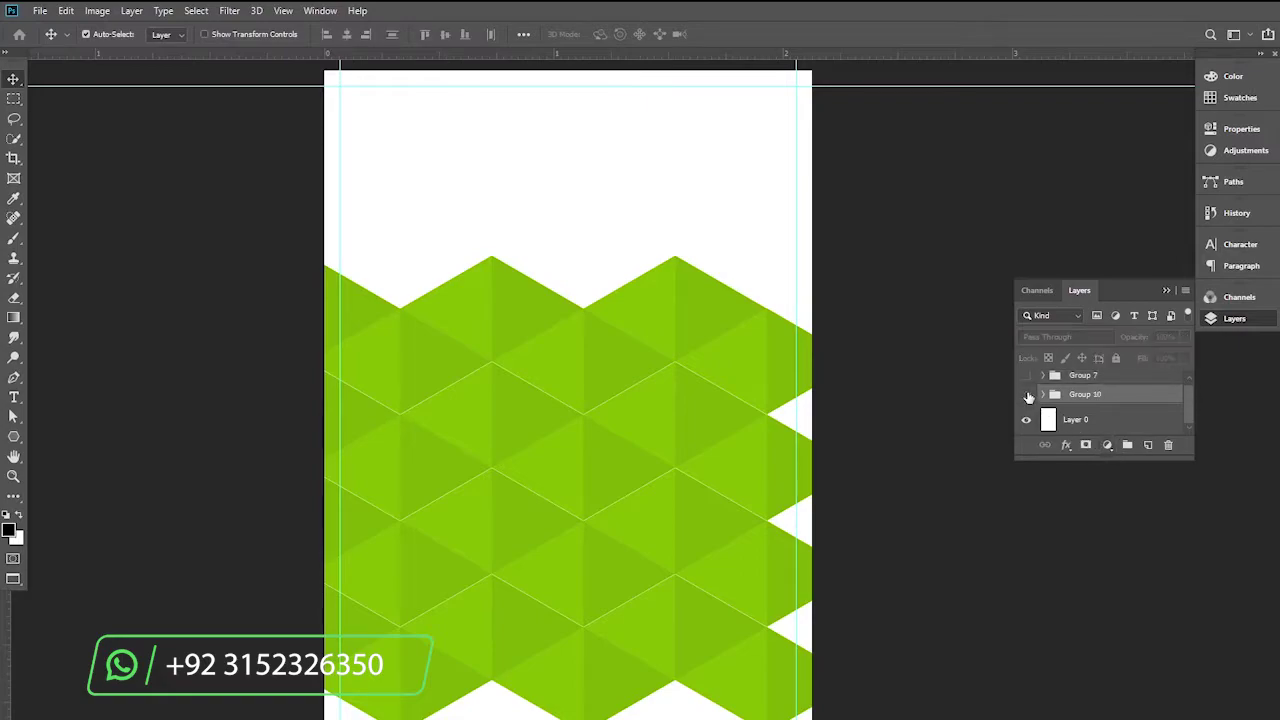
key("ctrl+j")
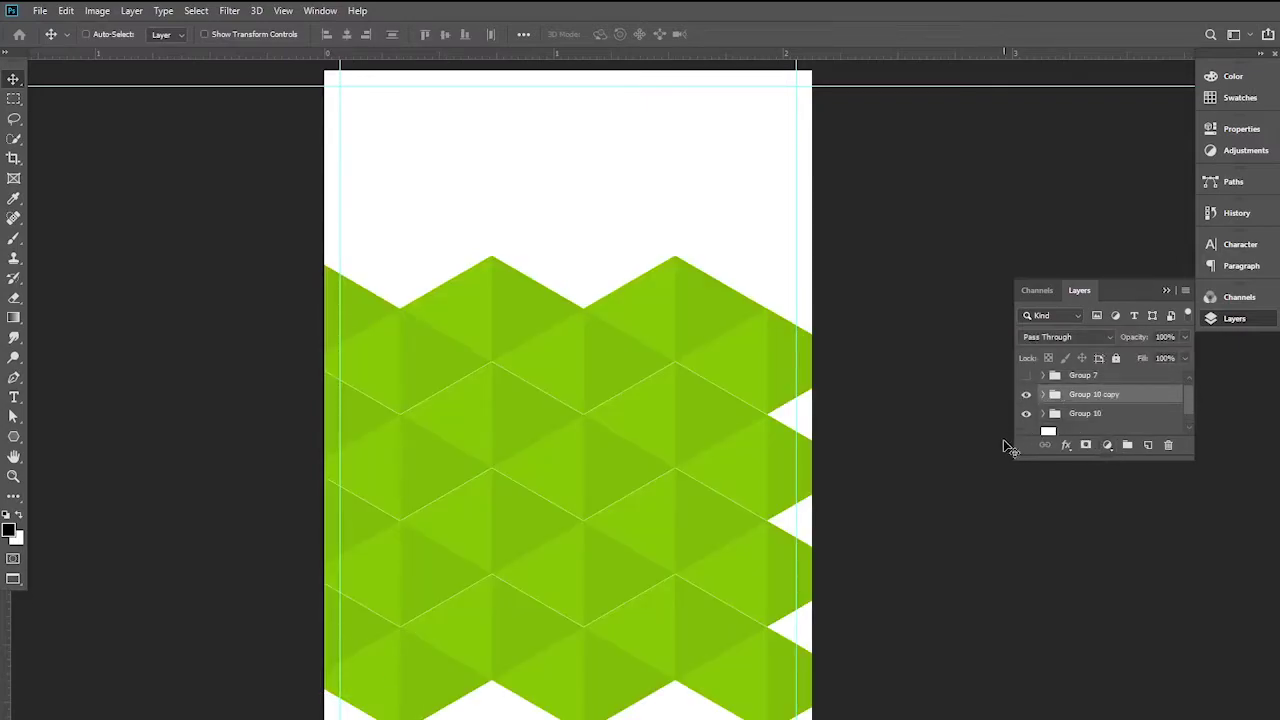
key("ctrl+t")
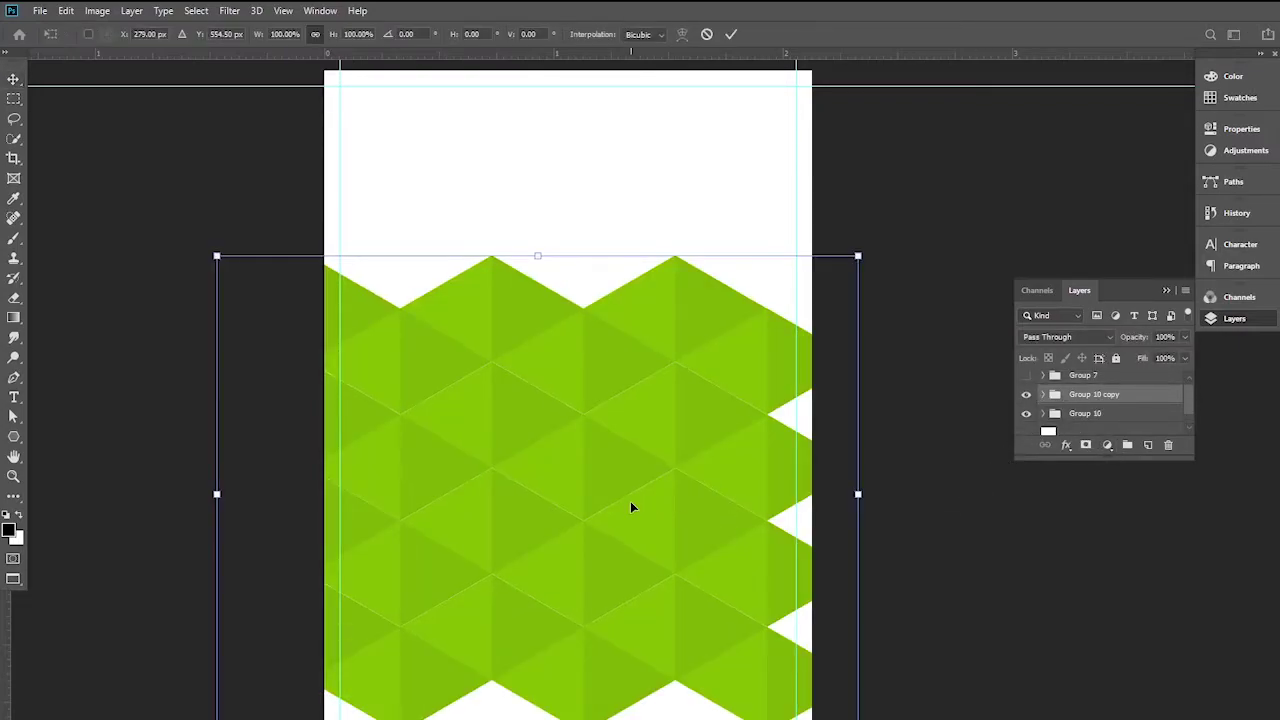
mouse_move(630, 501)
left_mouse_down()
mouse_move(538, 203)
mouse_move(538, 105)
left_mouse_up()
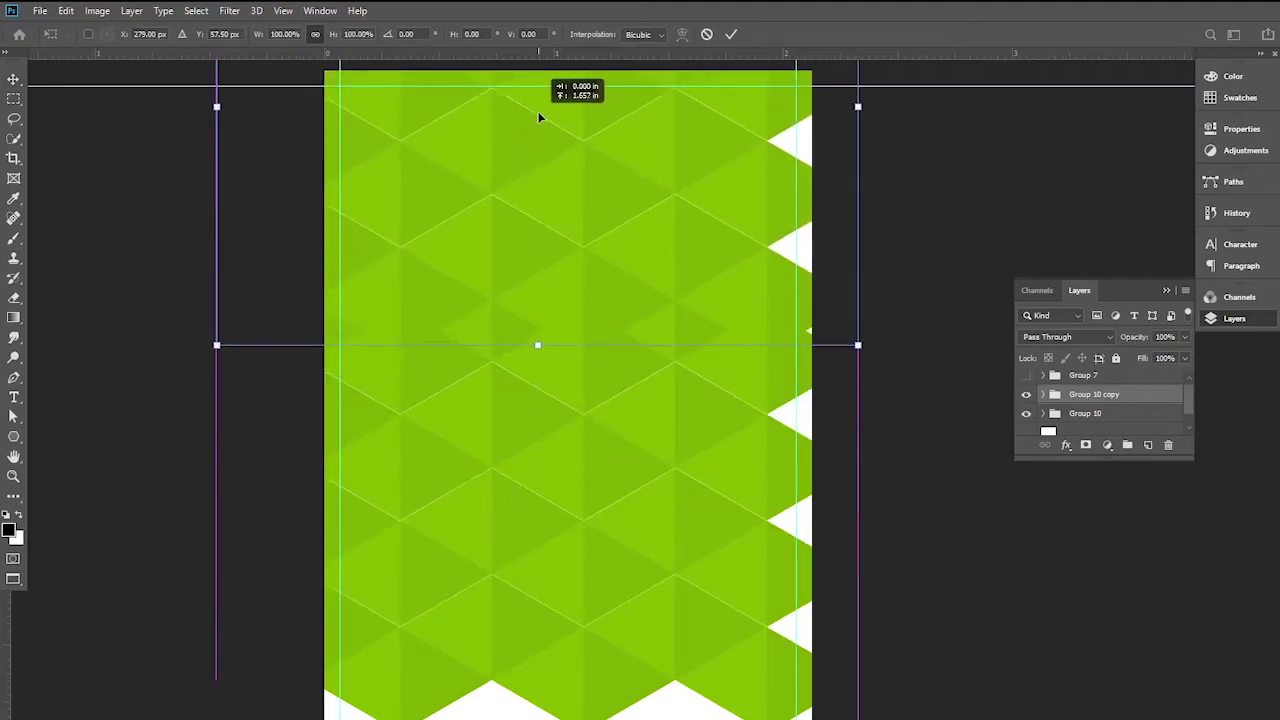
left_click_drag(540, 292, 546, 236)
left_click_drag(705, 461, 638, 377)
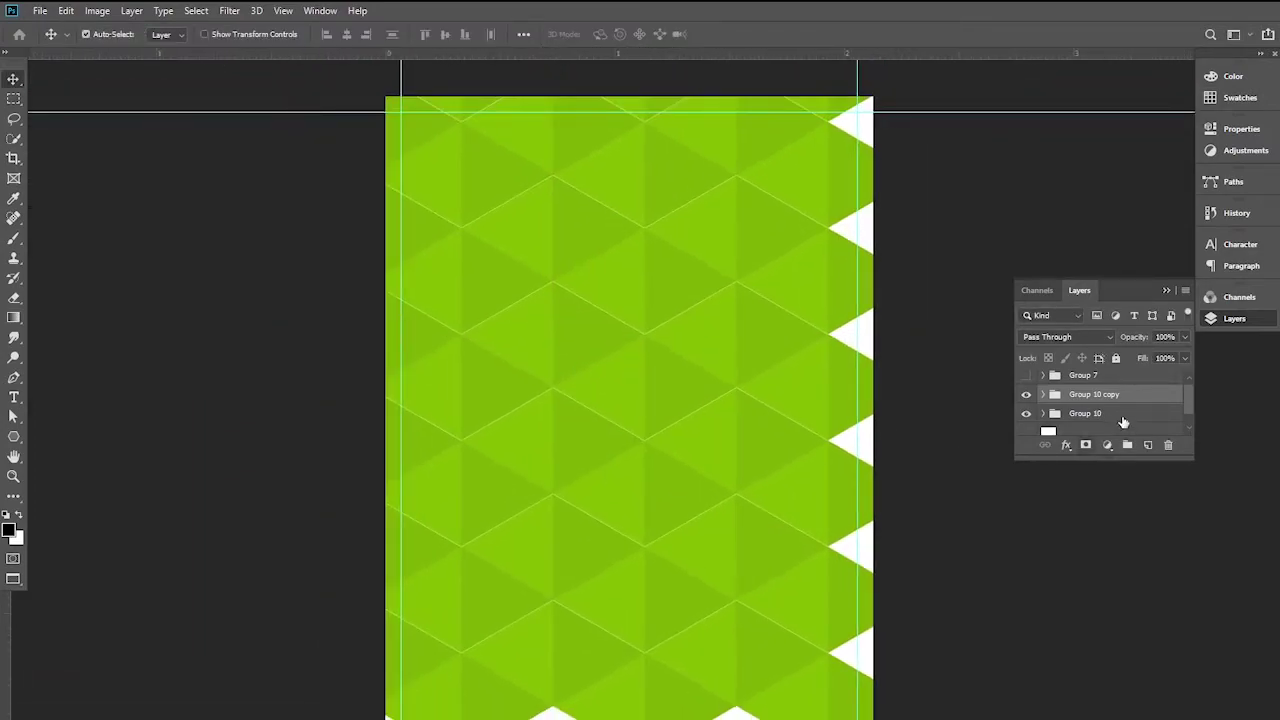
Group both pattern halves and rename the group 'base'.
left_click(1097, 413, "shift")
key("ctrl+g")
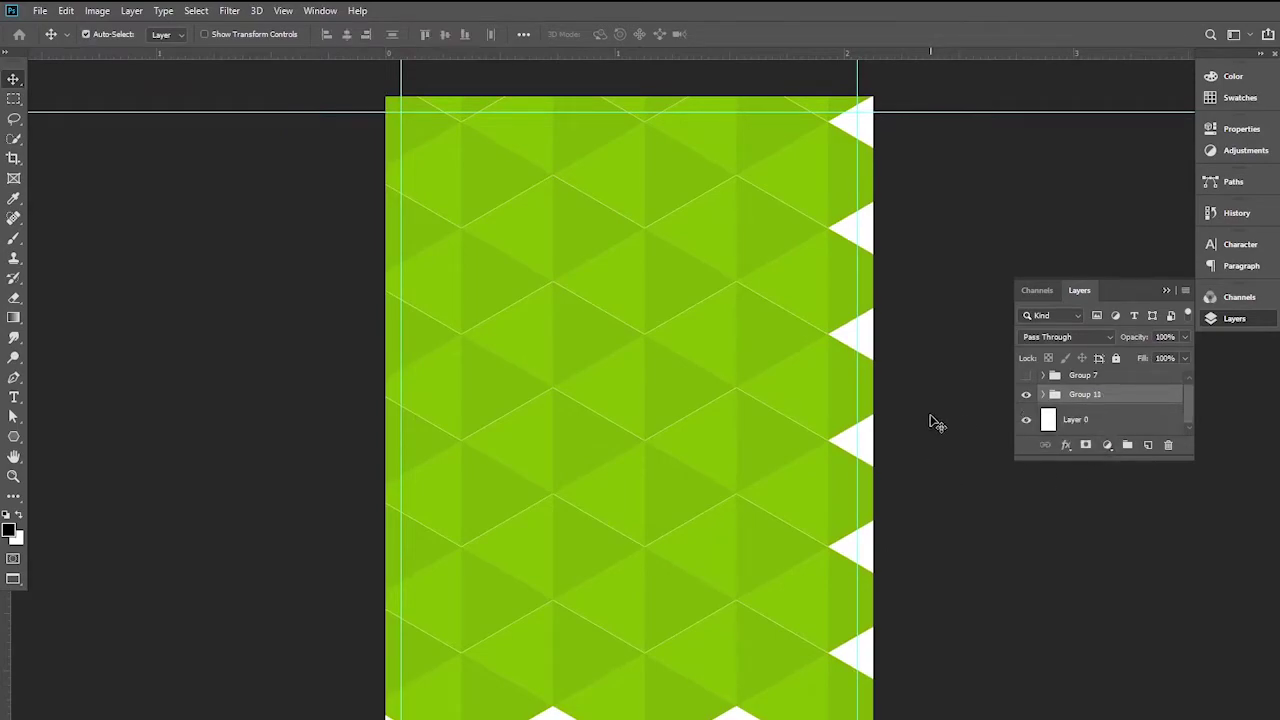
left_click(1026, 394)
left_click(1026, 394)
double_click(1082, 395)
type("base")
key("Return")
Move the base group up, scale it to about 107%, and nudge it into position.
key("ctrl+t")
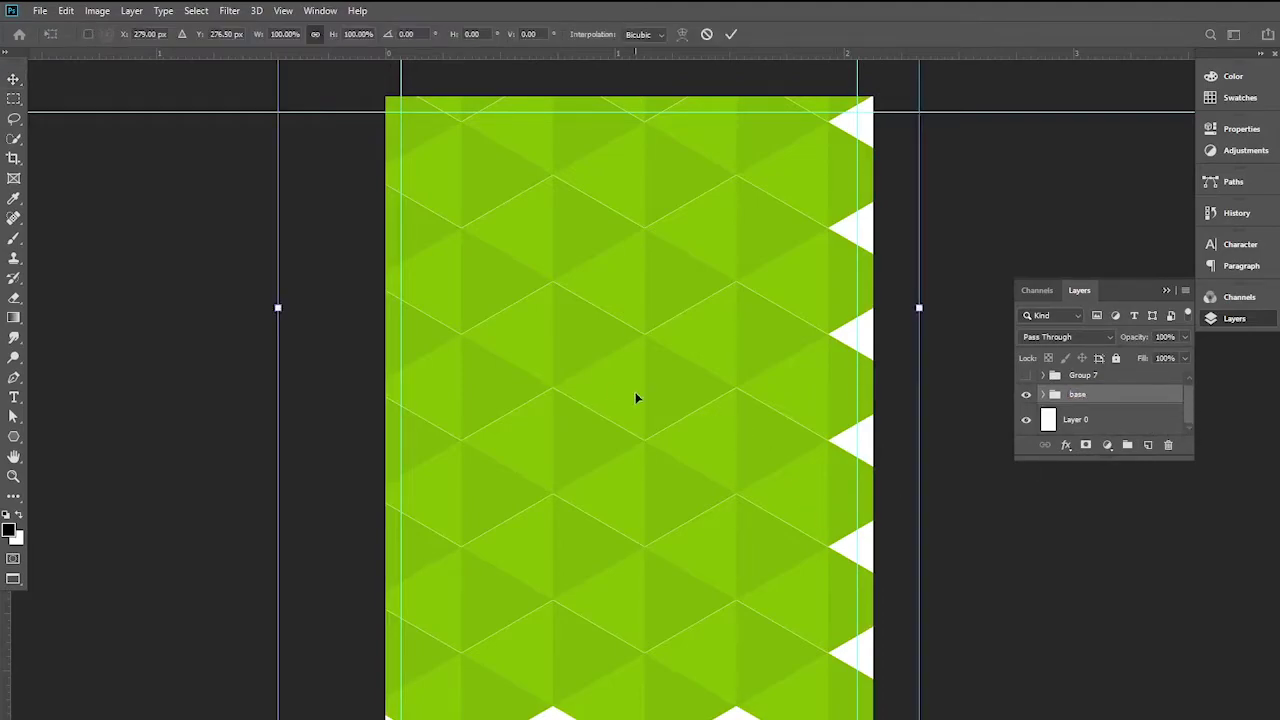
left_click_drag(637, 397, 660, 386)
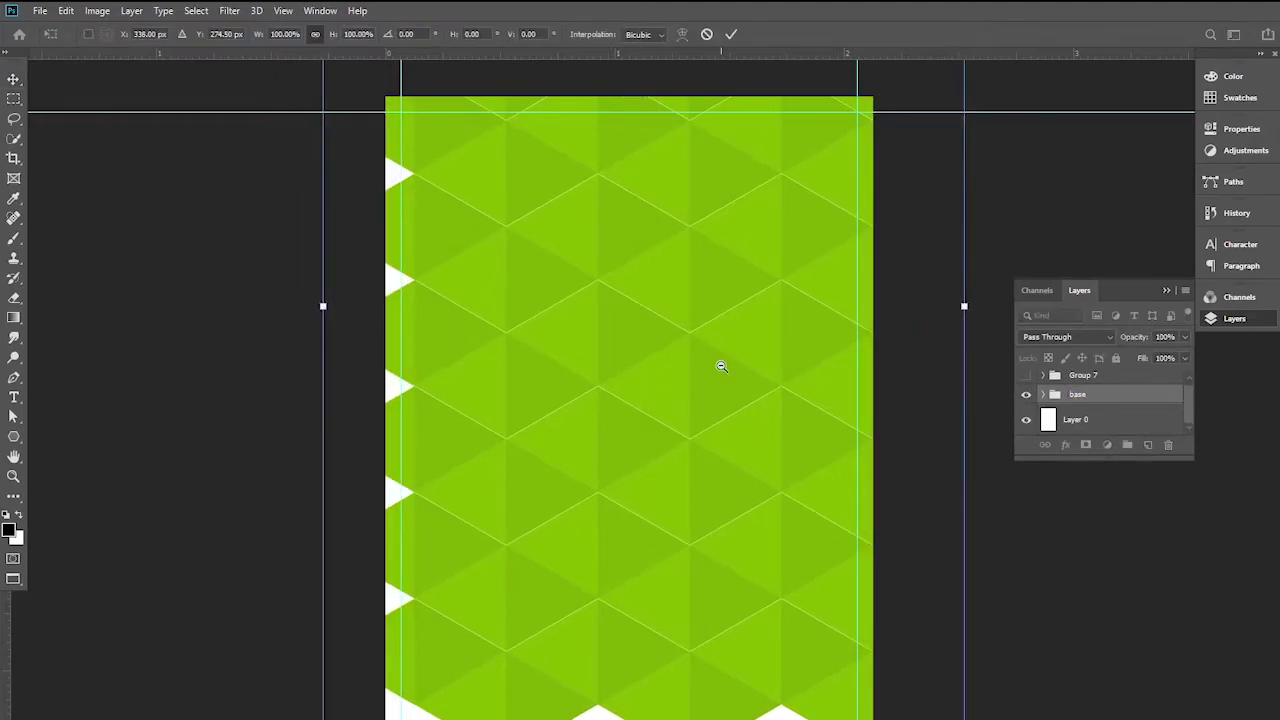
key("ctrl+minus")
mouse_move(700, 427)
left_mouse_down()
mouse_move(688, 358)
mouse_move(690, 371)
left_mouse_up()
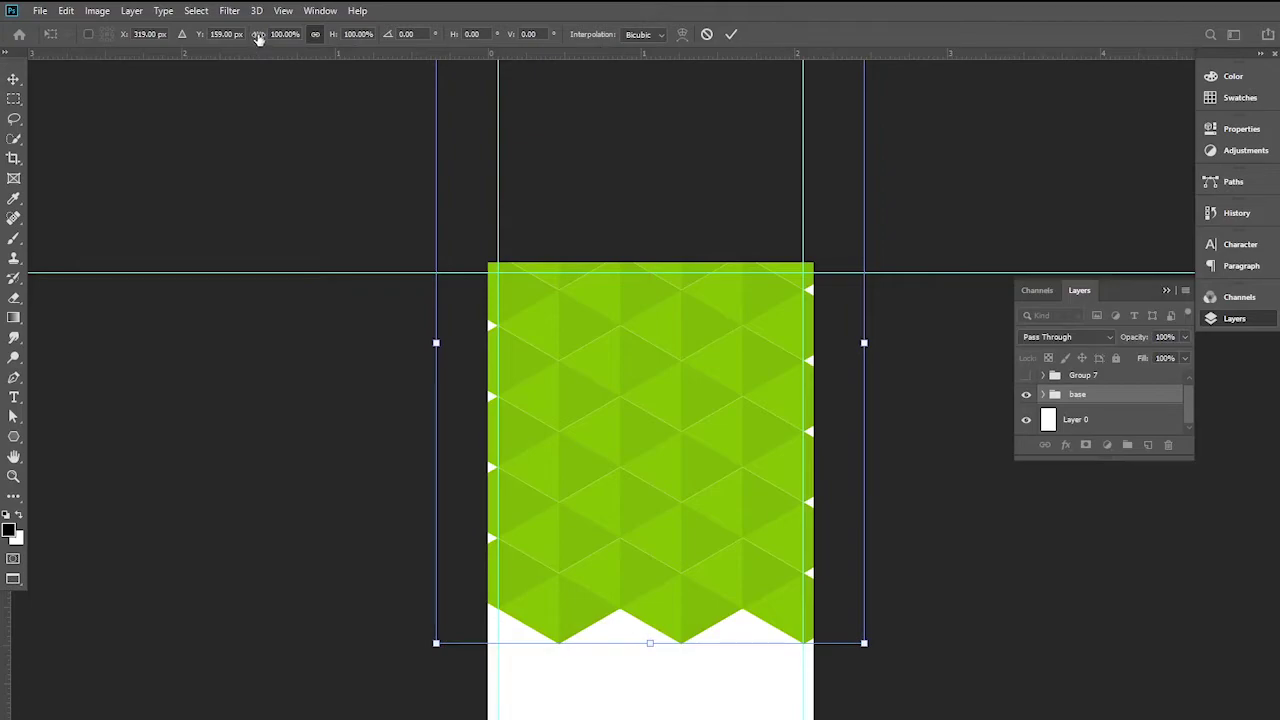
left_click_drag(257, 35, 260, 36)
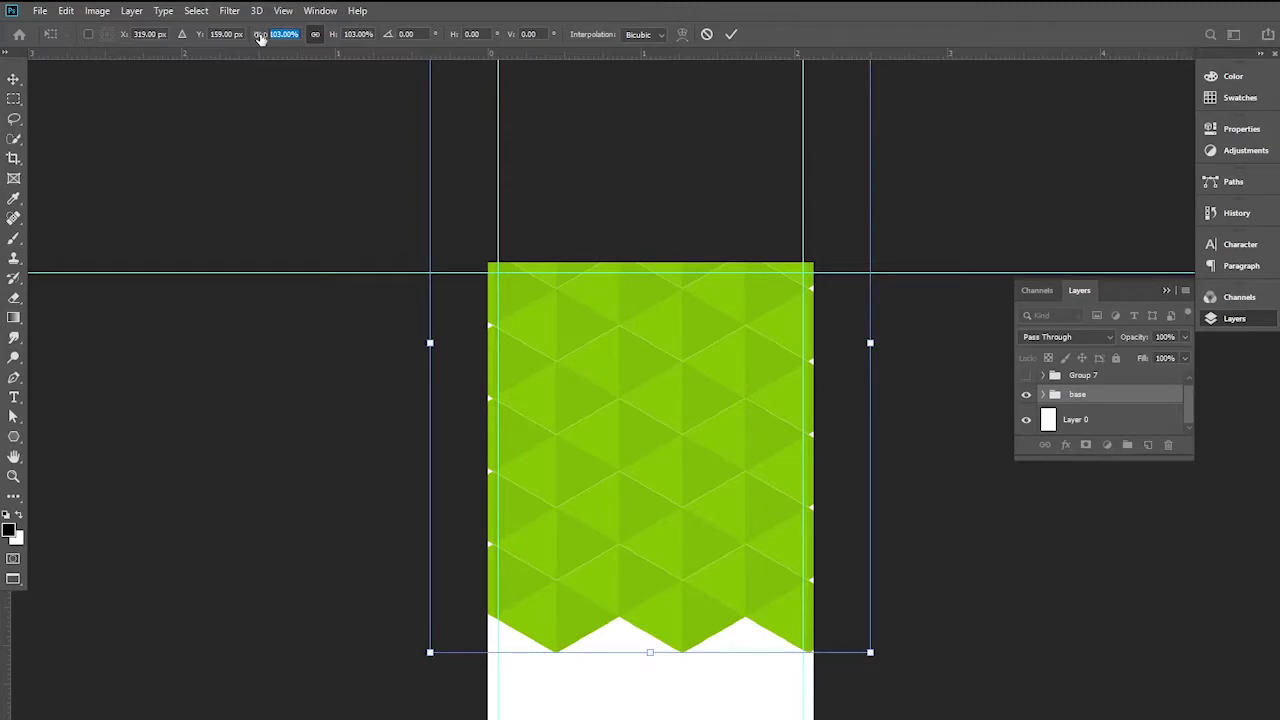
left_click_drag(260, 36, 263, 36)
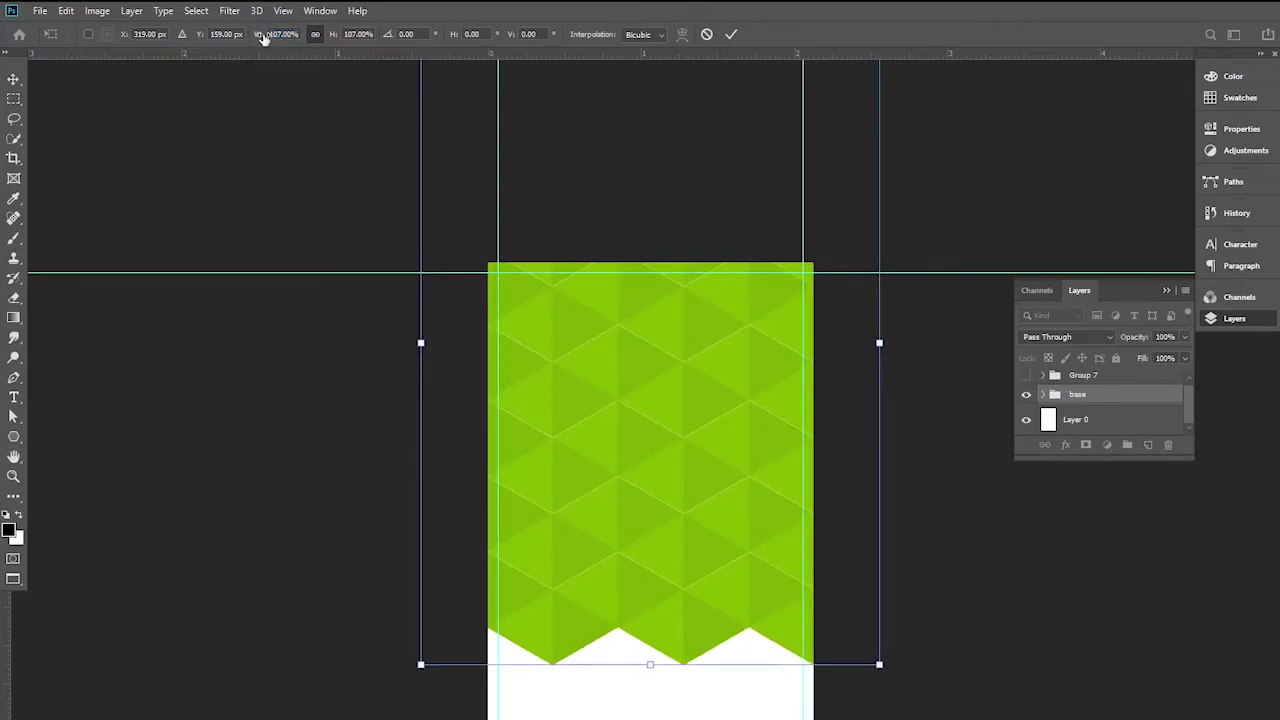
key("Return")
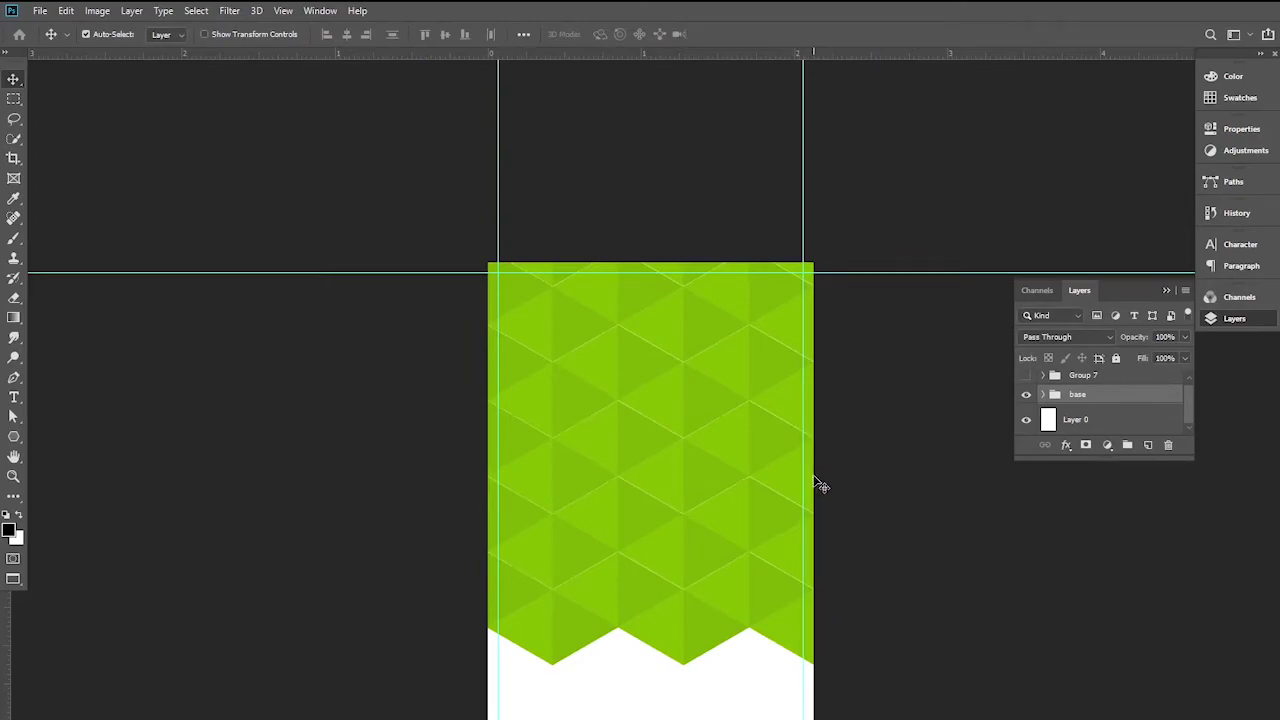
key("shift+Down")
key("shift+Down")
key("shift+Down")
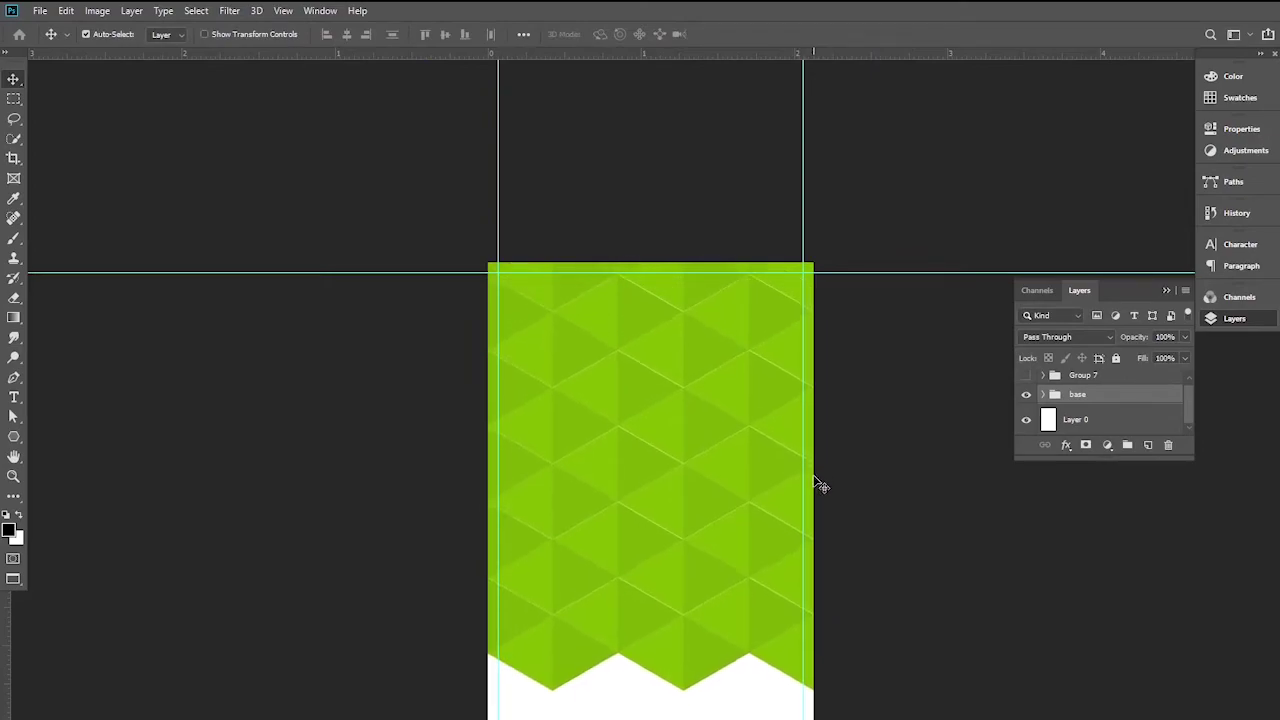
left_click_drag(749, 517, 720, 474)
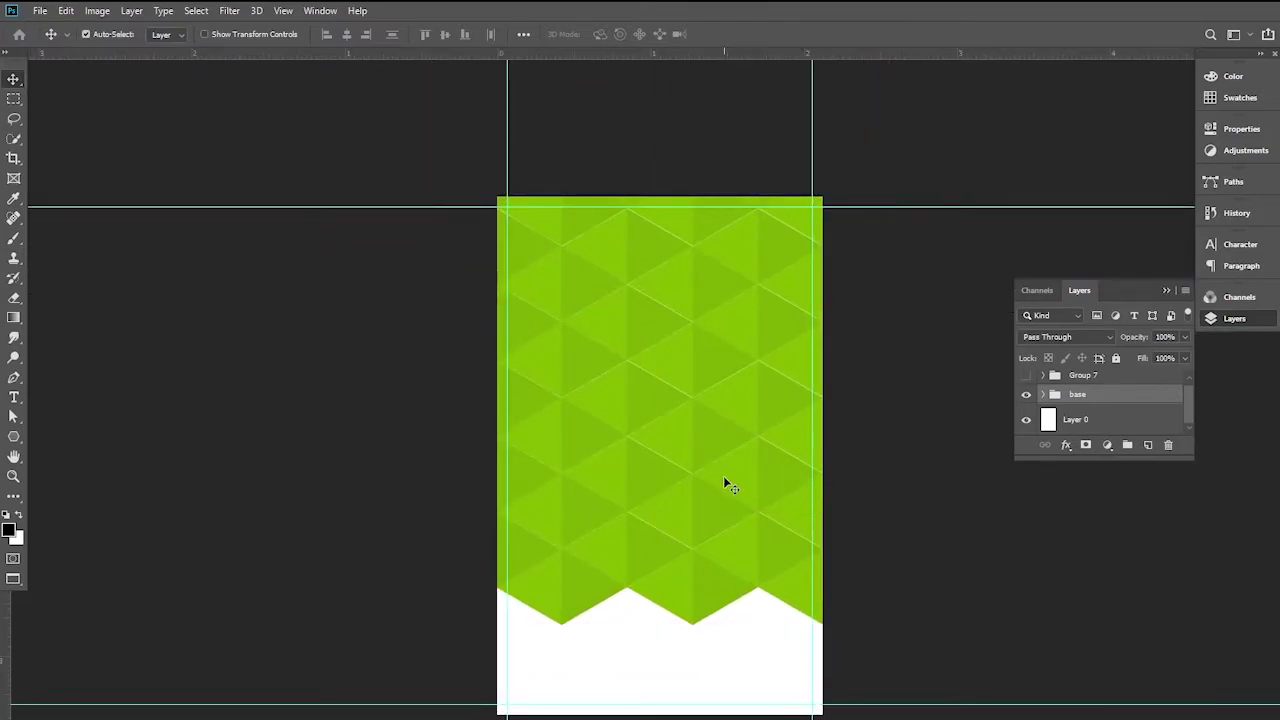
key("shift+Up")
key("shift+Up")
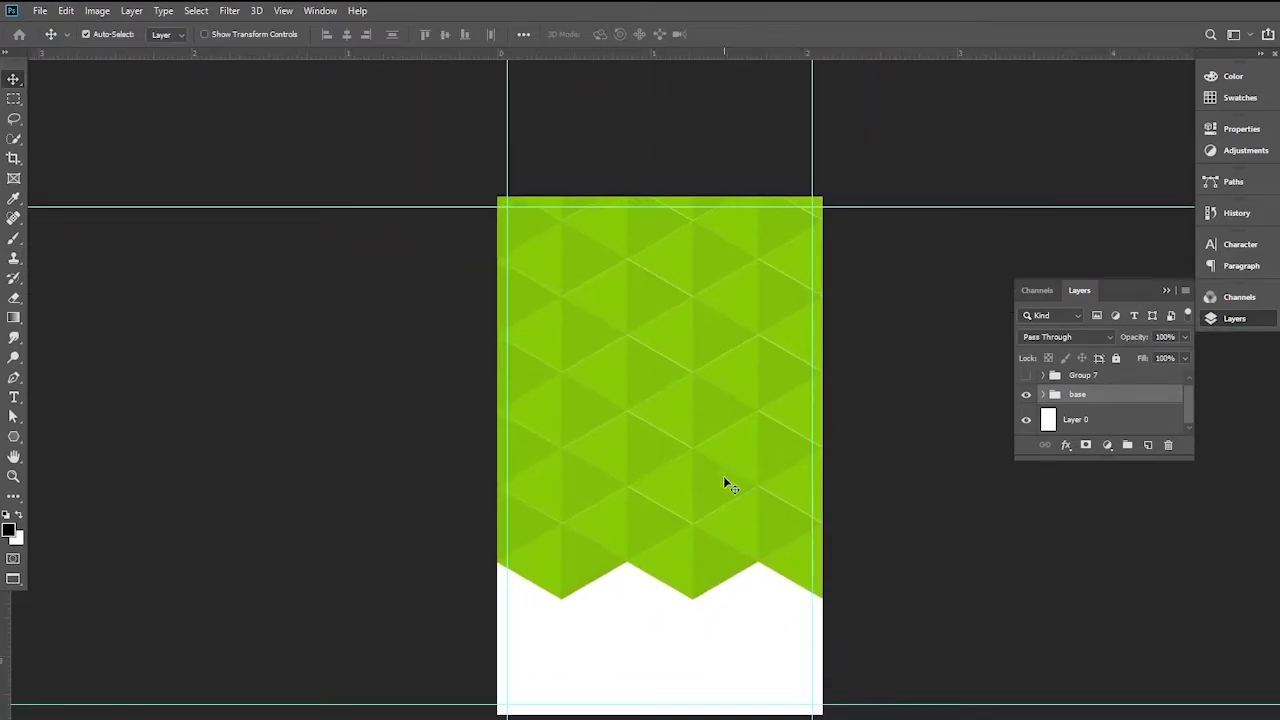
key("shift+Up")
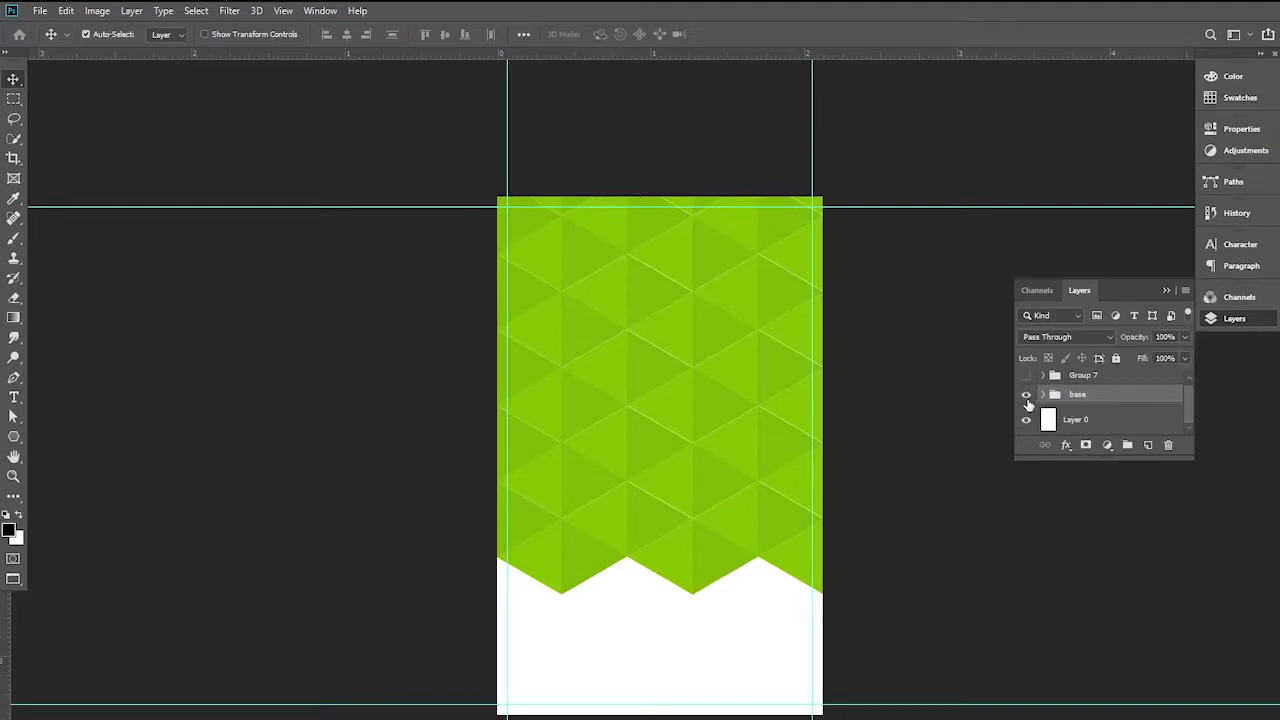
Add a layer mask to the base group and drag a first bottom-to-top gradient fade.
left_click(1026, 396)
left_click(1026, 396)
left_click(1086, 446)
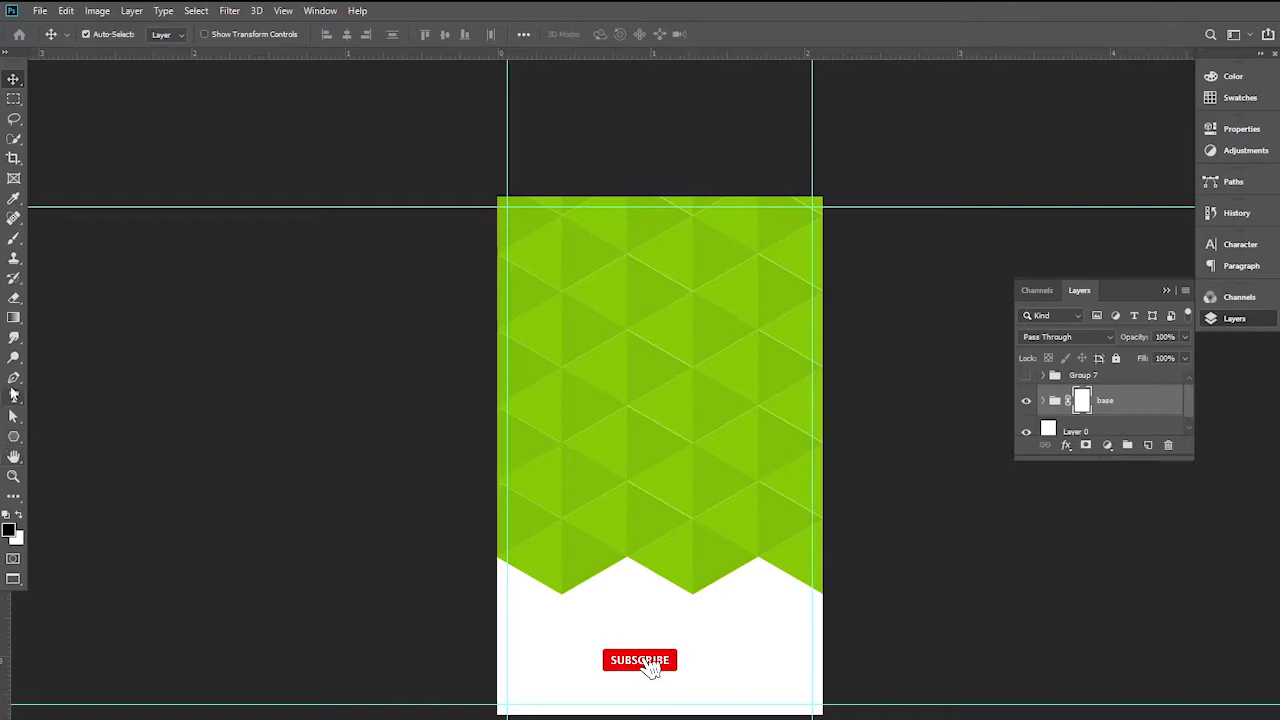
left_click(14, 318)
left_click(14, 318)
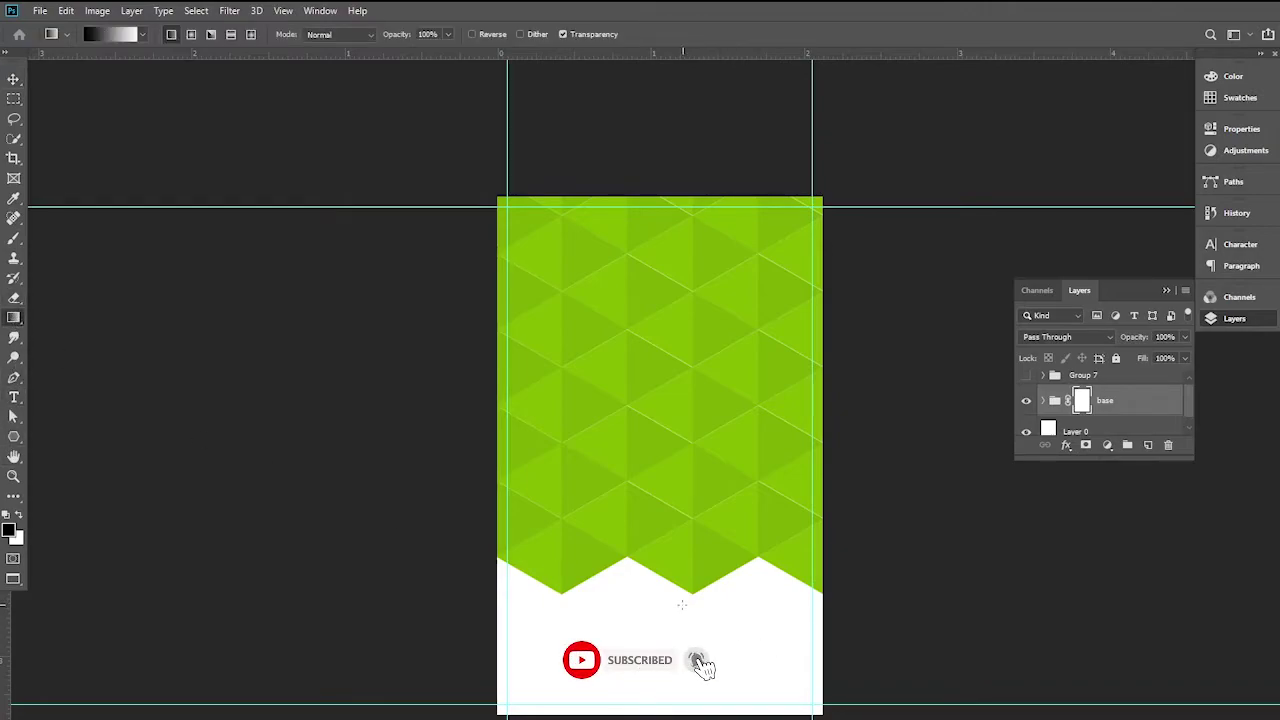
left_click_drag(669, 604, 661, 316)
left_click_drag(664, 180, 664, 181)
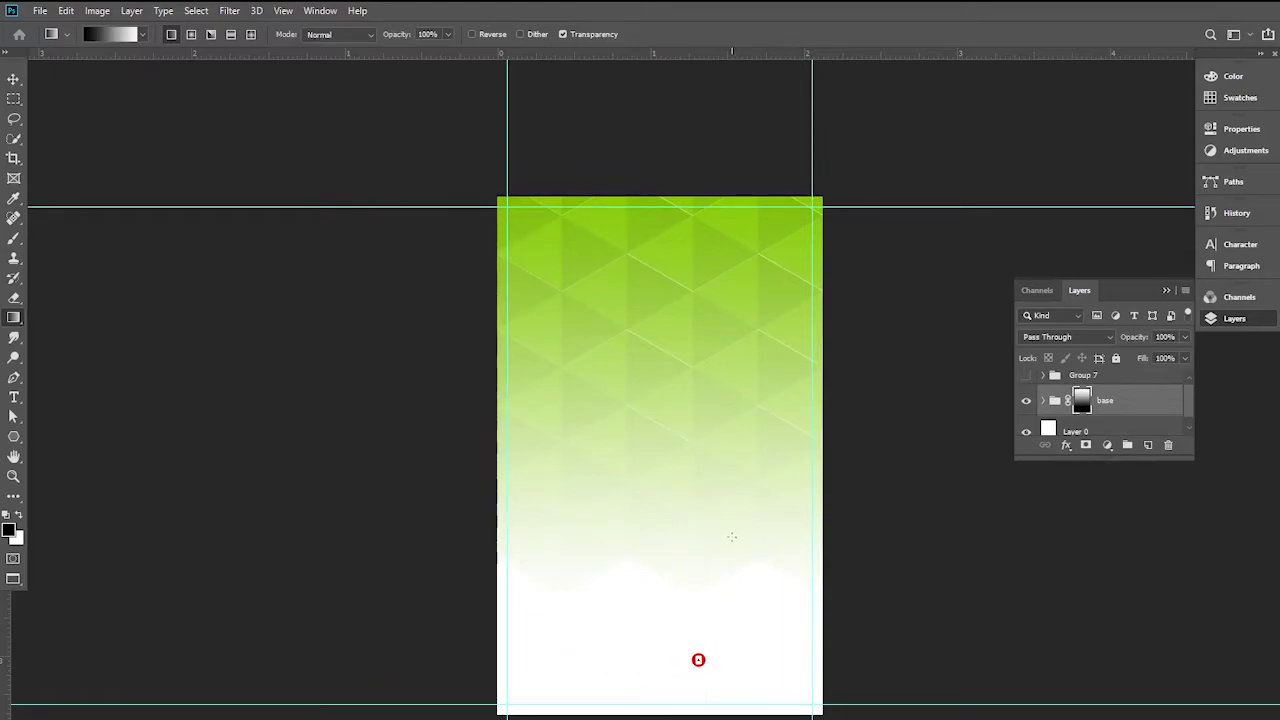
left_click(13, 78)
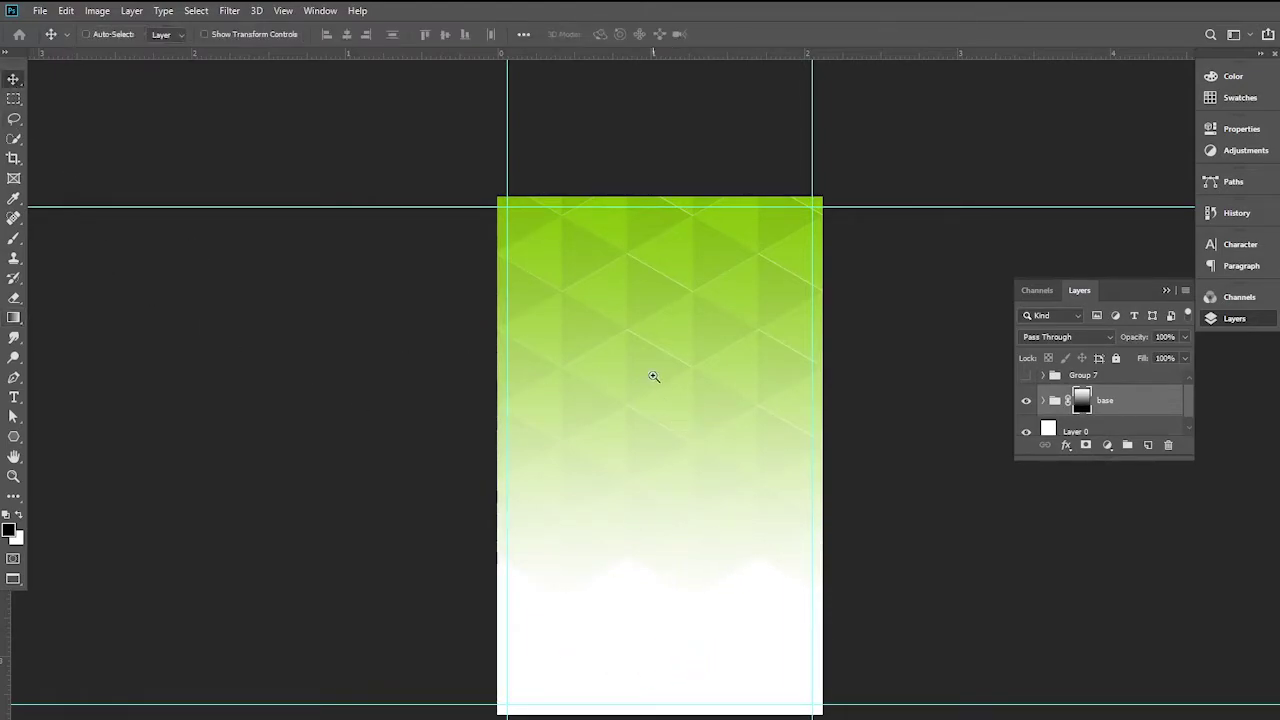
Redraw the mask gradient longer so green fades smoothly to white near the bottom.
scroll(651, 377, "up", 2)
mouse_move(700, 397)
left_mouse_down()
mouse_move(652, 400)
mouse_move(620, 300)
left_mouse_up()
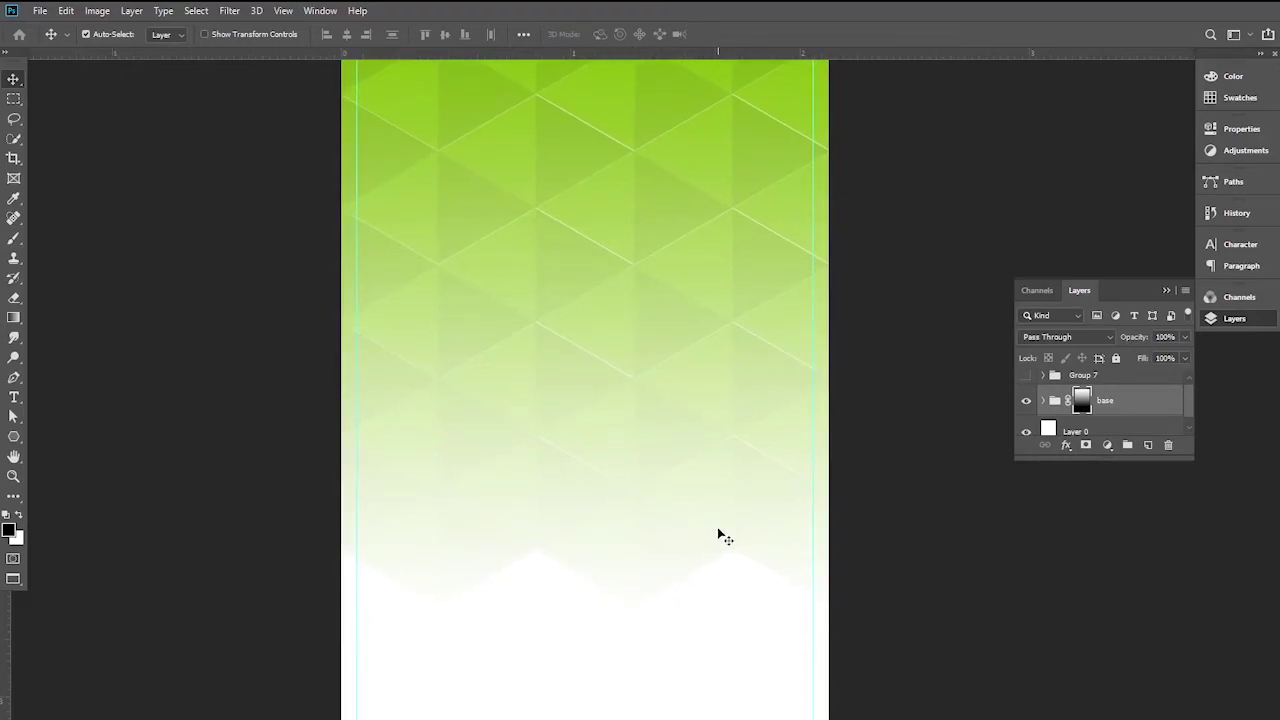
left_click(14, 318)
left_click_drag(579, 633, 578, 482)
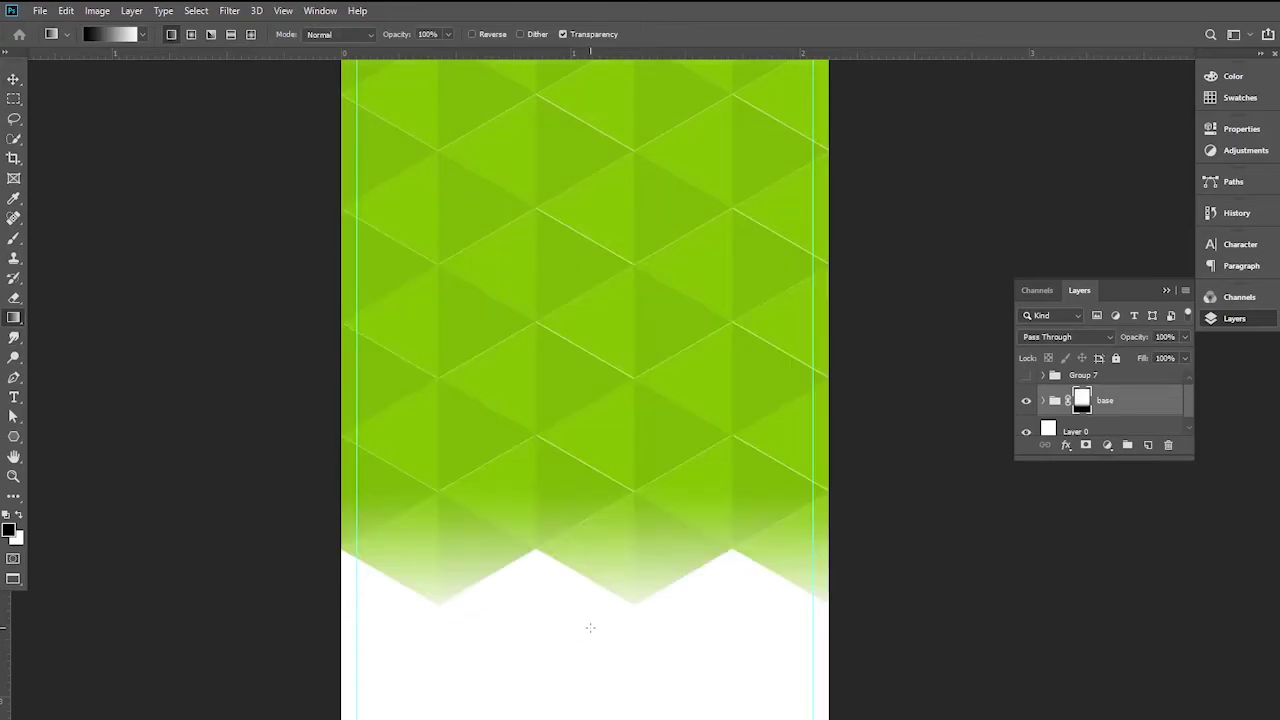
left_click_drag(590, 627, 590, 70)
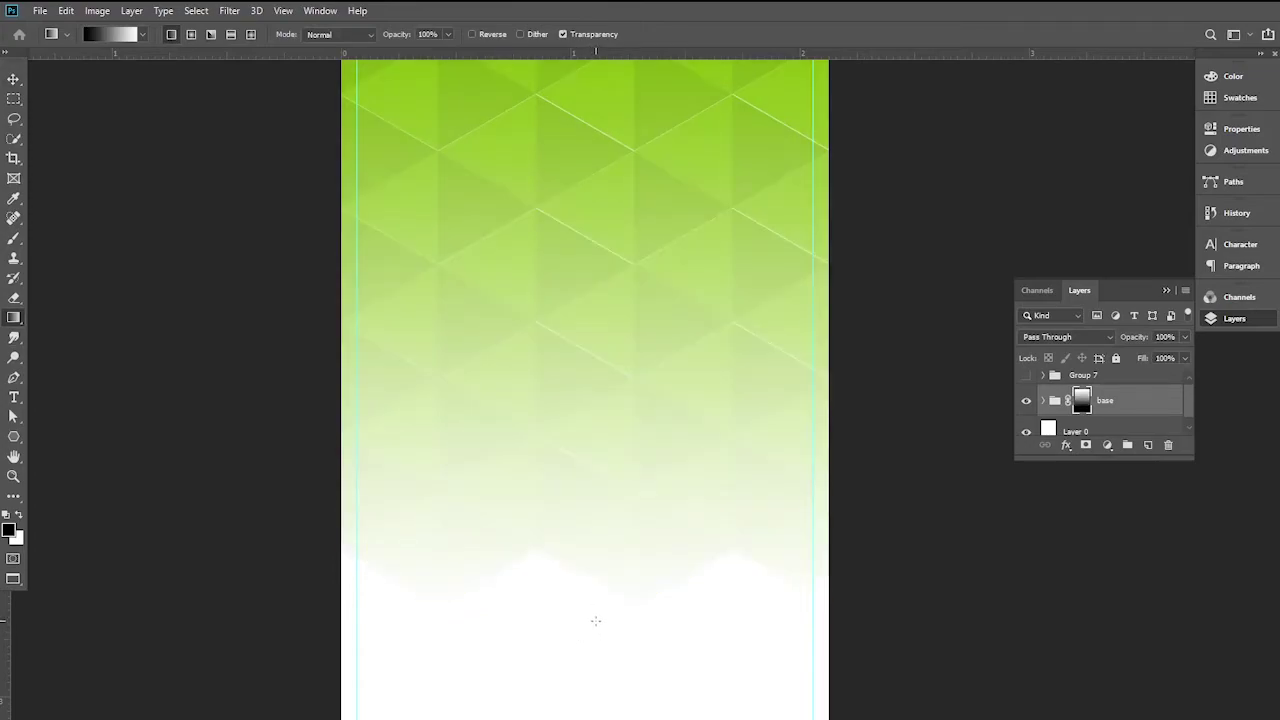
left_click_drag(596, 621, 596, 140)
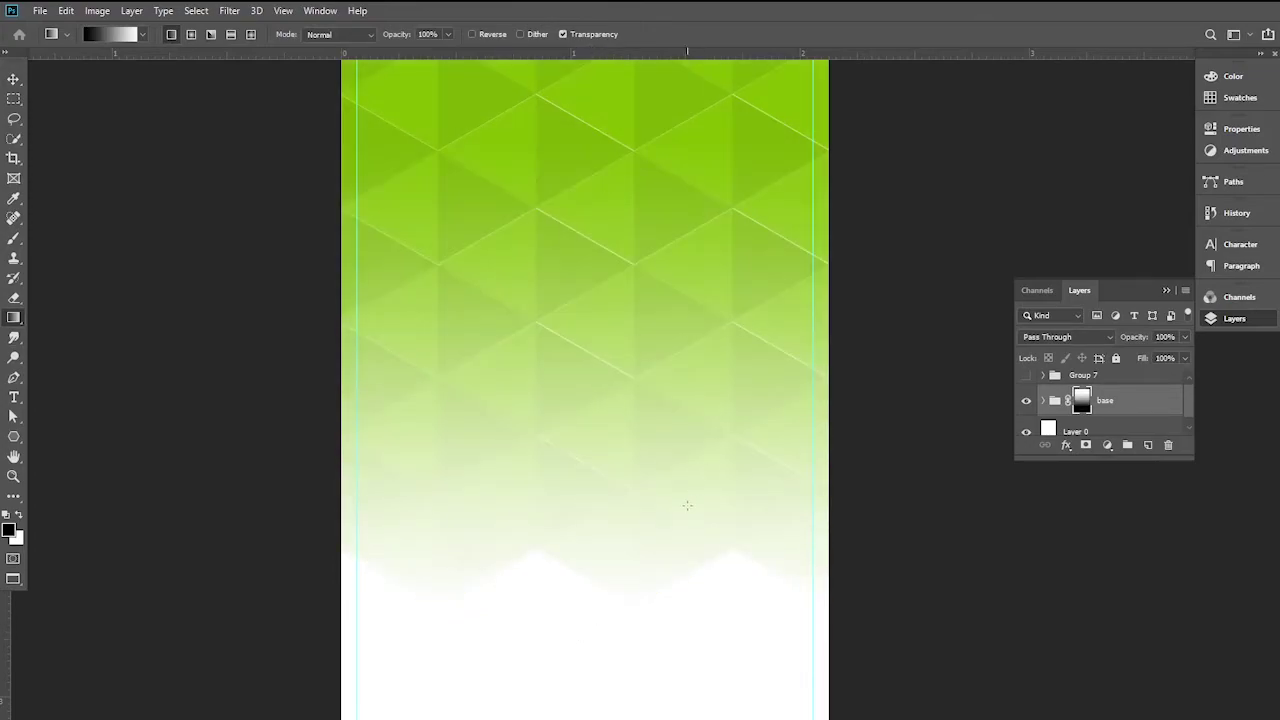
key("ctrl+minus")
left_click_drag(631, 543, 632, 588)
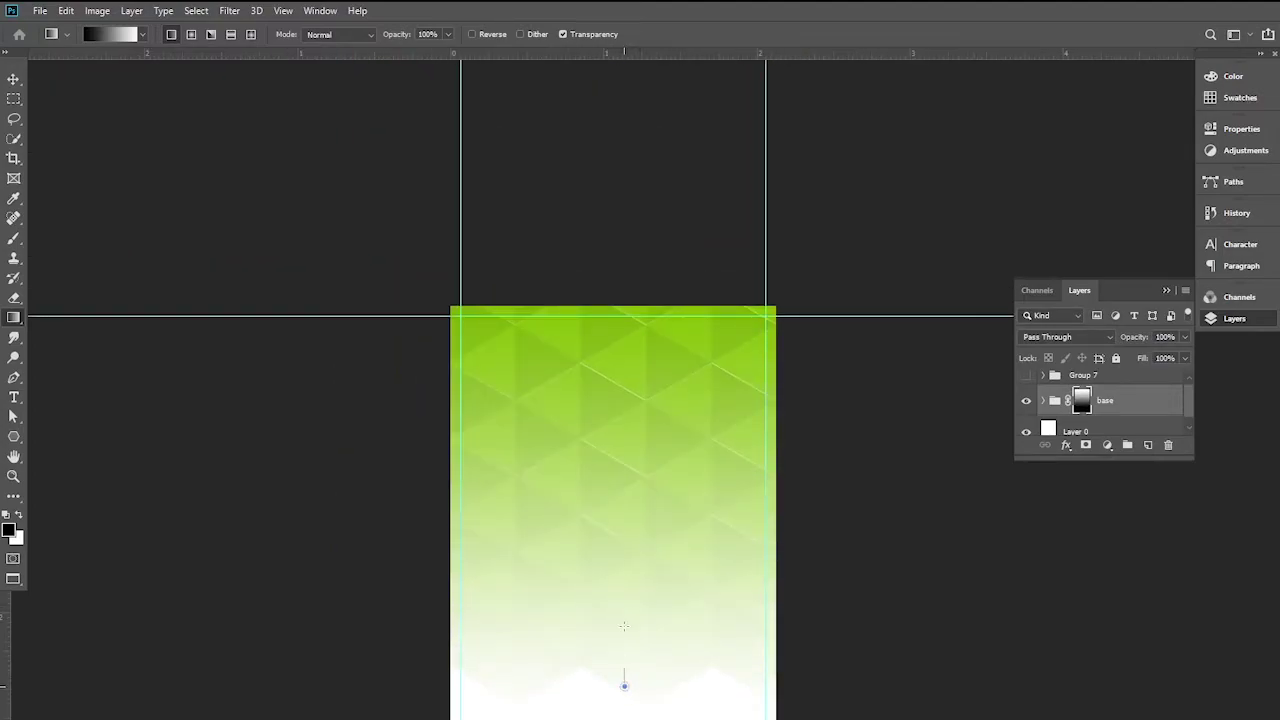
left_click_drag(624, 626, 624, 290)
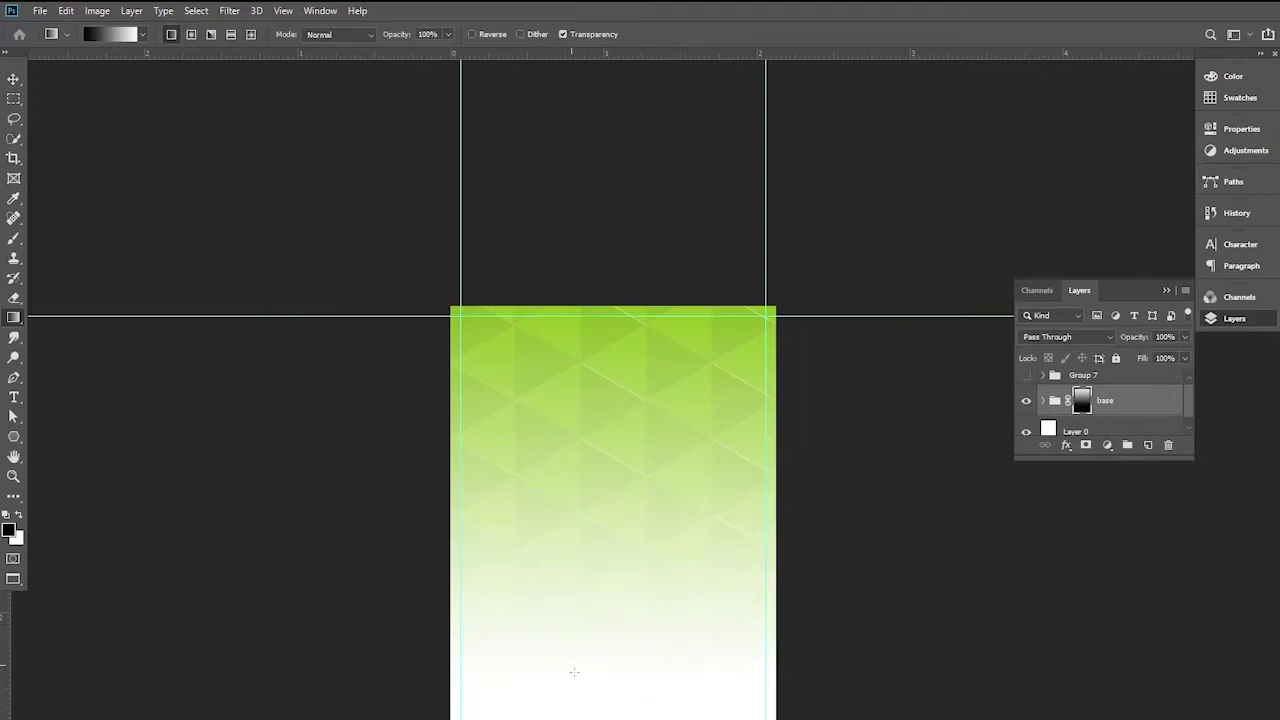
left_click(13, 79)
scroll(591, 643, "up", 2)
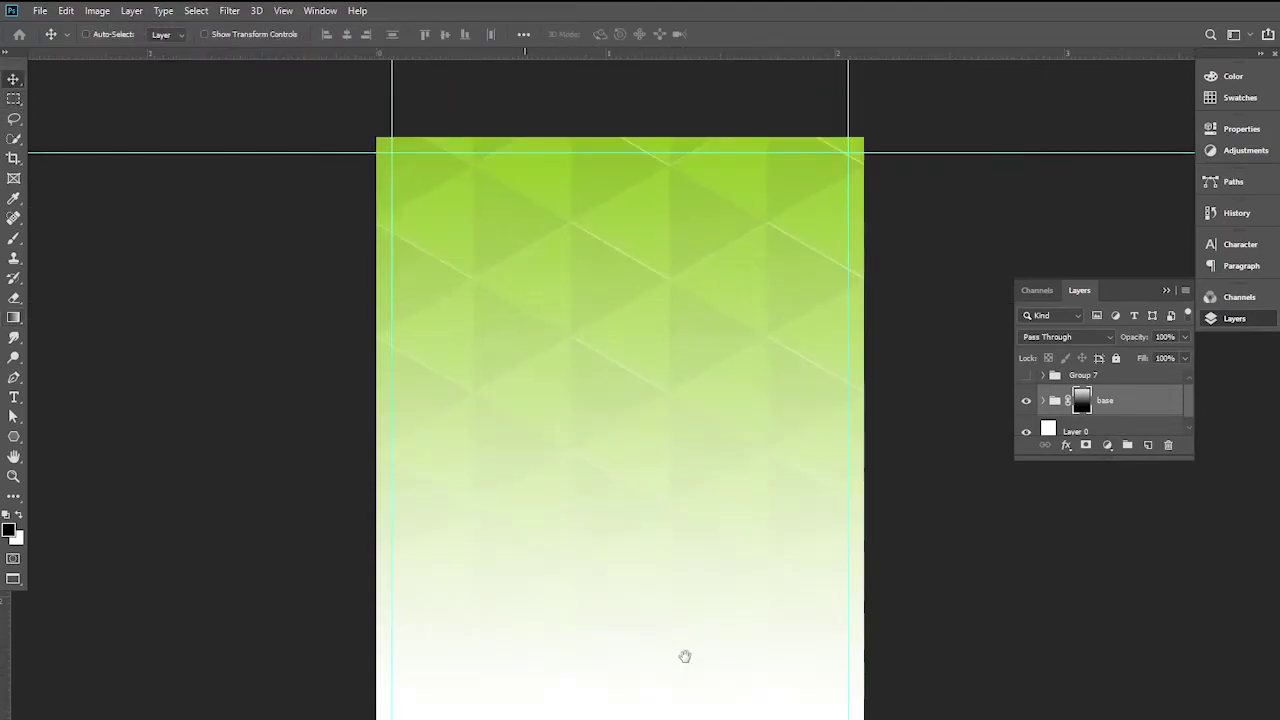
mouse_move(686, 657)
left_mouse_down()
mouse_move(653, 652)
mouse_move(653, 624)
left_mouse_up()
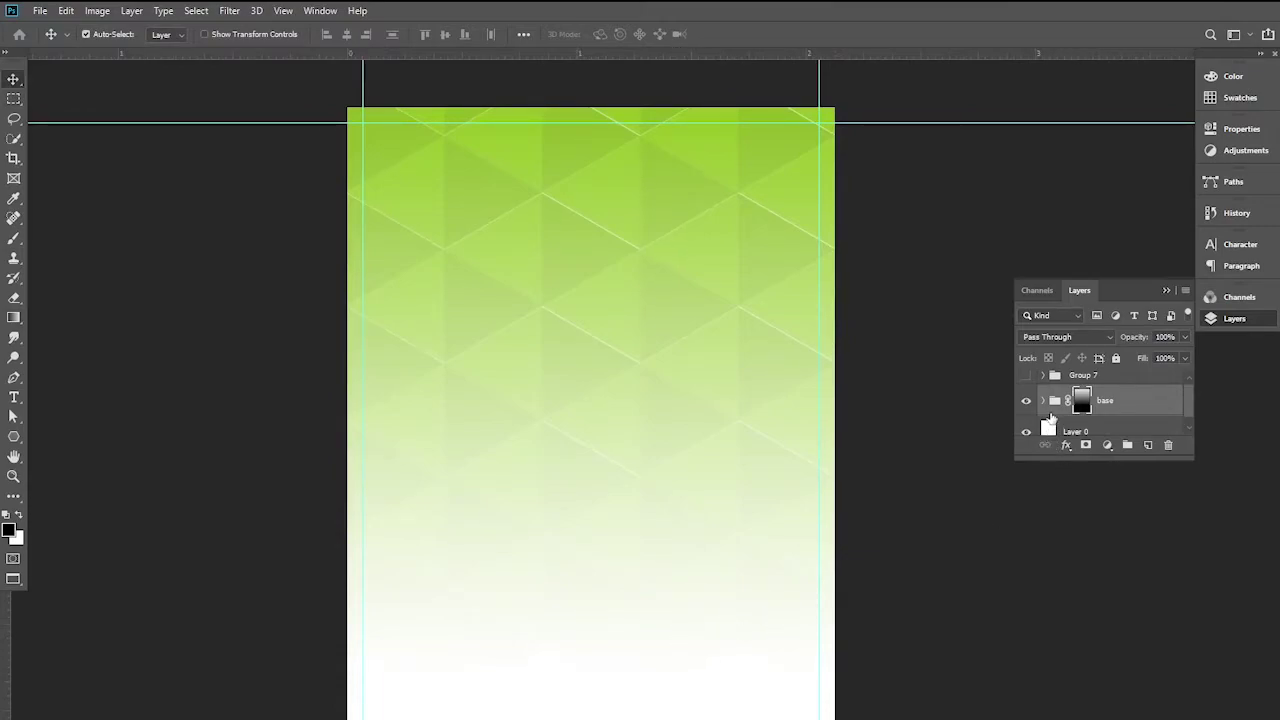
left_click_drag(687, 536, 685, 497)
Draw a circle with the Ellipse Tool above the card's middle.
left_click(842, 601)
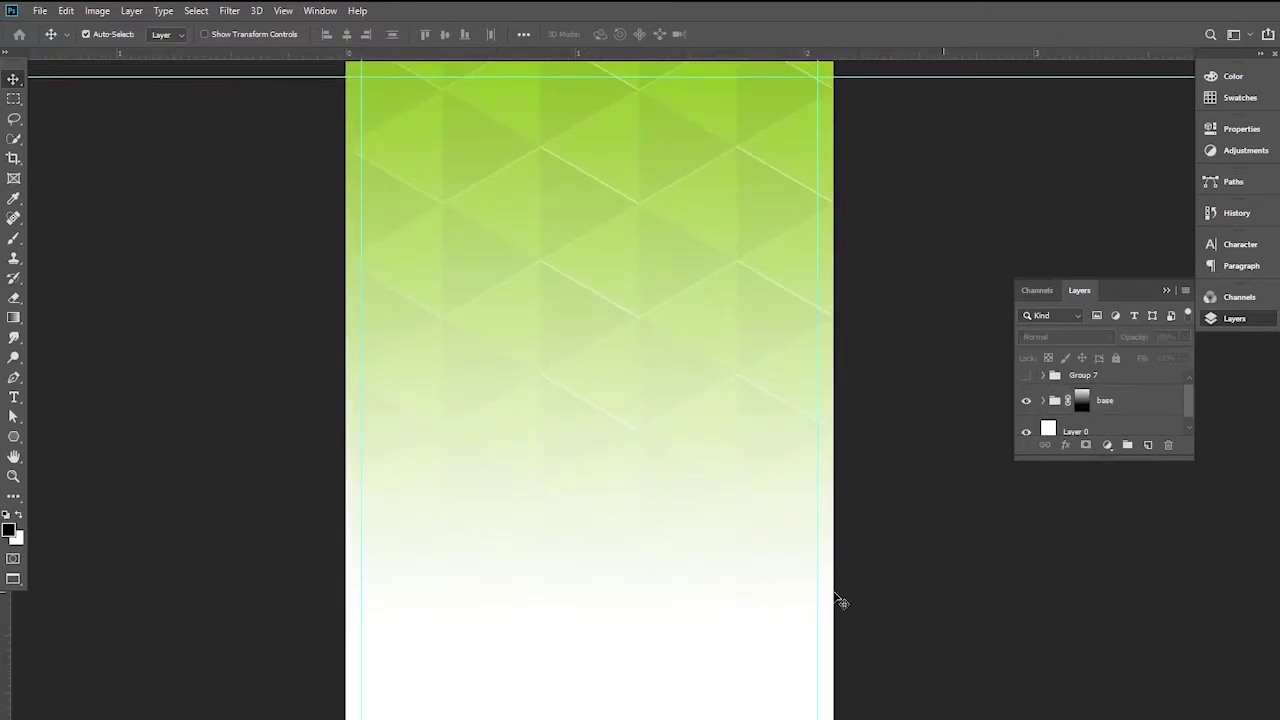
left_click(13, 440)
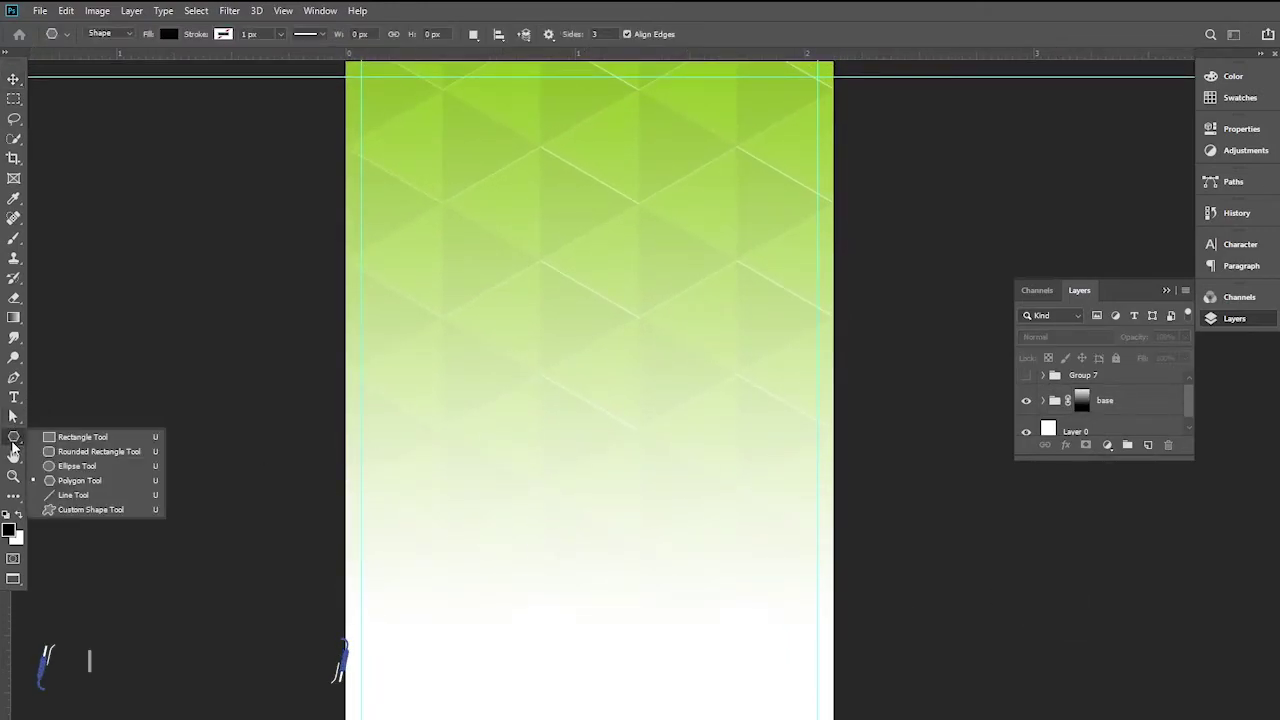
left_click(65, 466)
left_click_drag(491, 299, 653, 461)
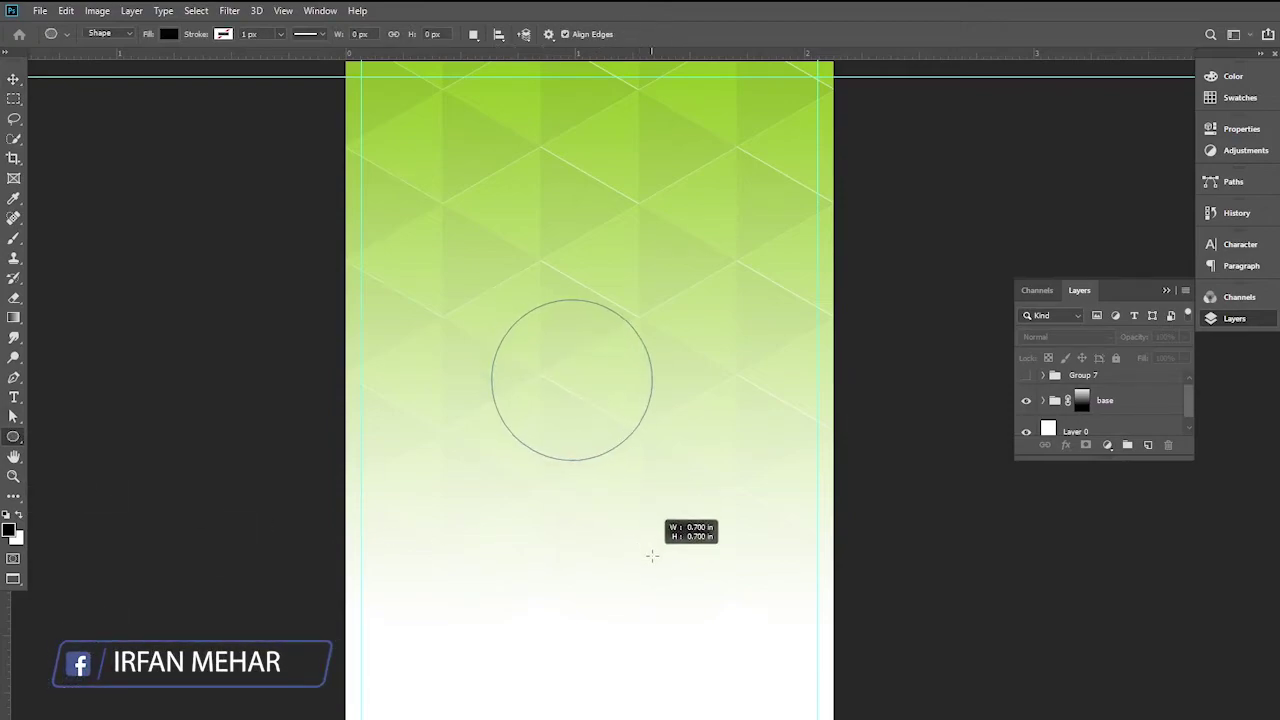
left_click(13, 78)
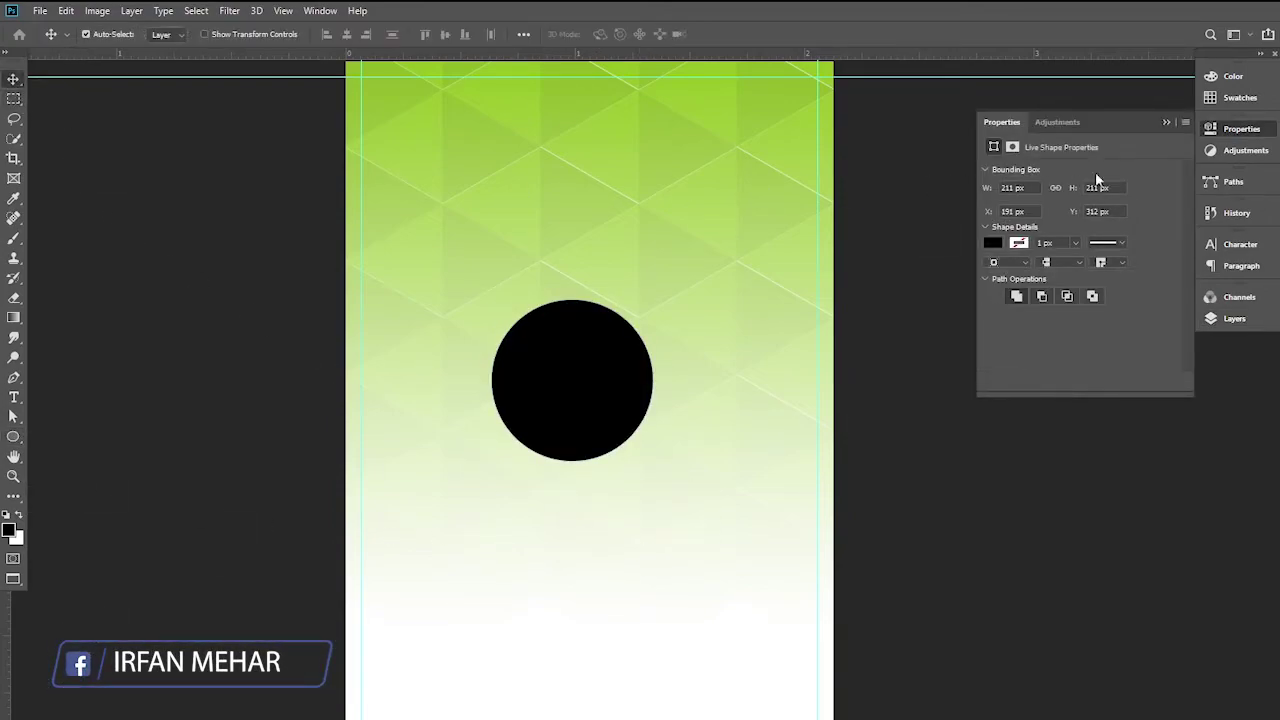
left_click(1168, 122)
Align the circle to the canvas centre, then move it up into the upper middle.
left_click(1230, 318)
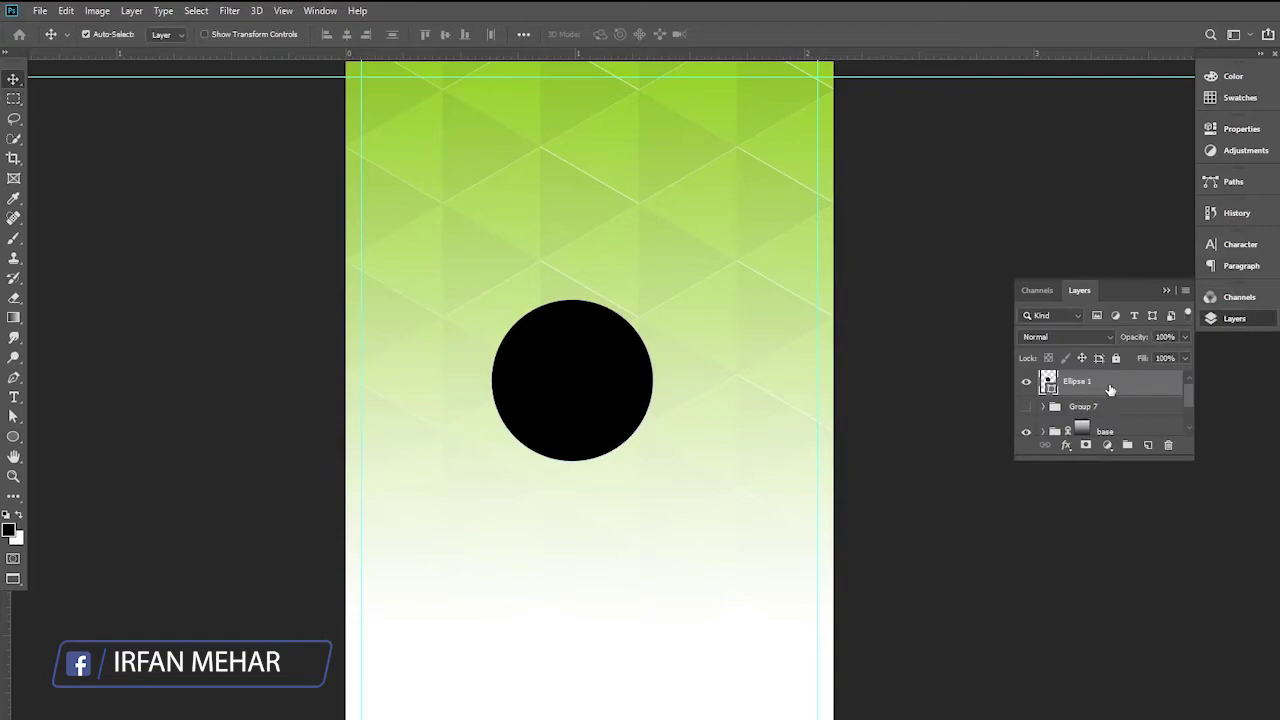
scroll(1110, 400, "down", 2)
left_click(1048, 420, "ctrl")
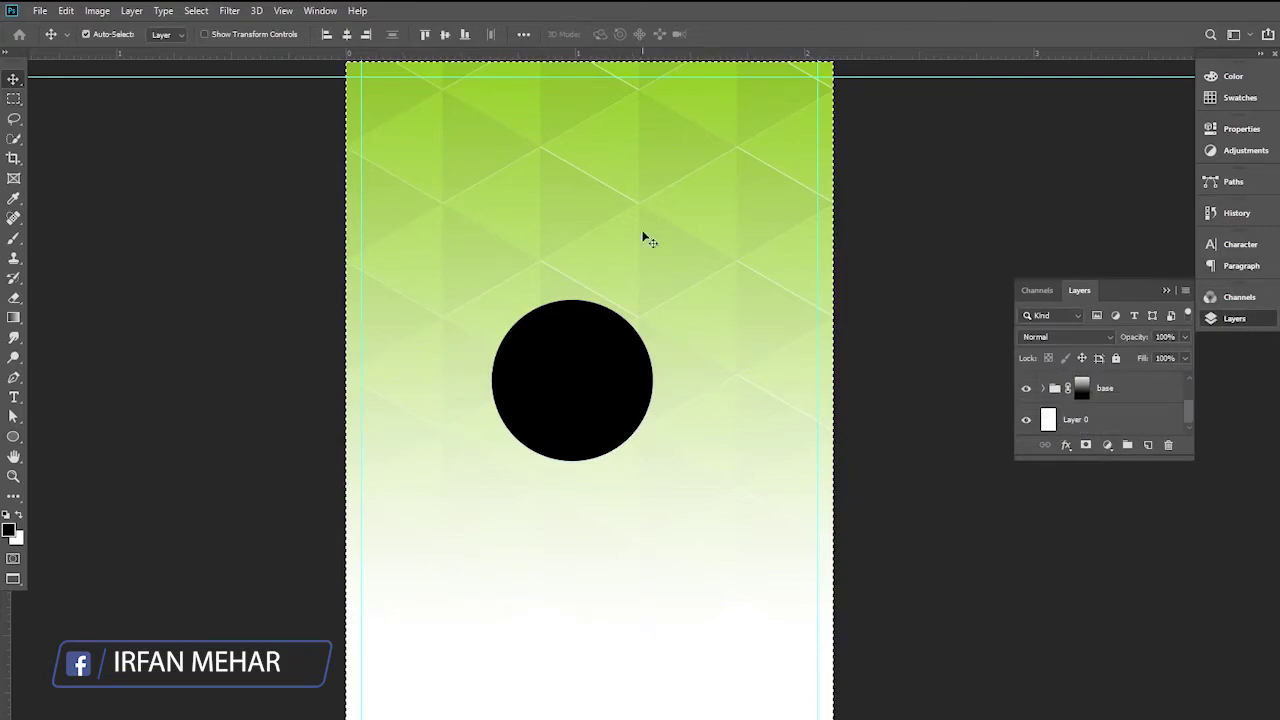
left_click(344, 34)
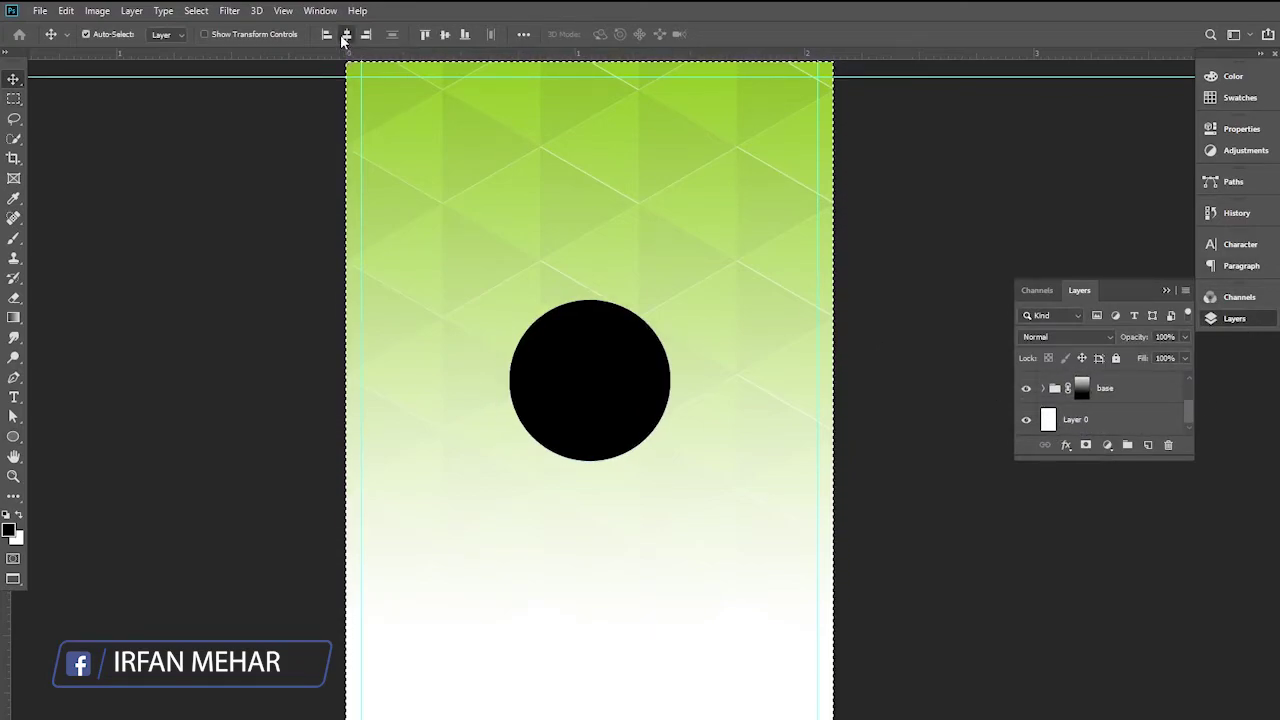
left_click(445, 34)
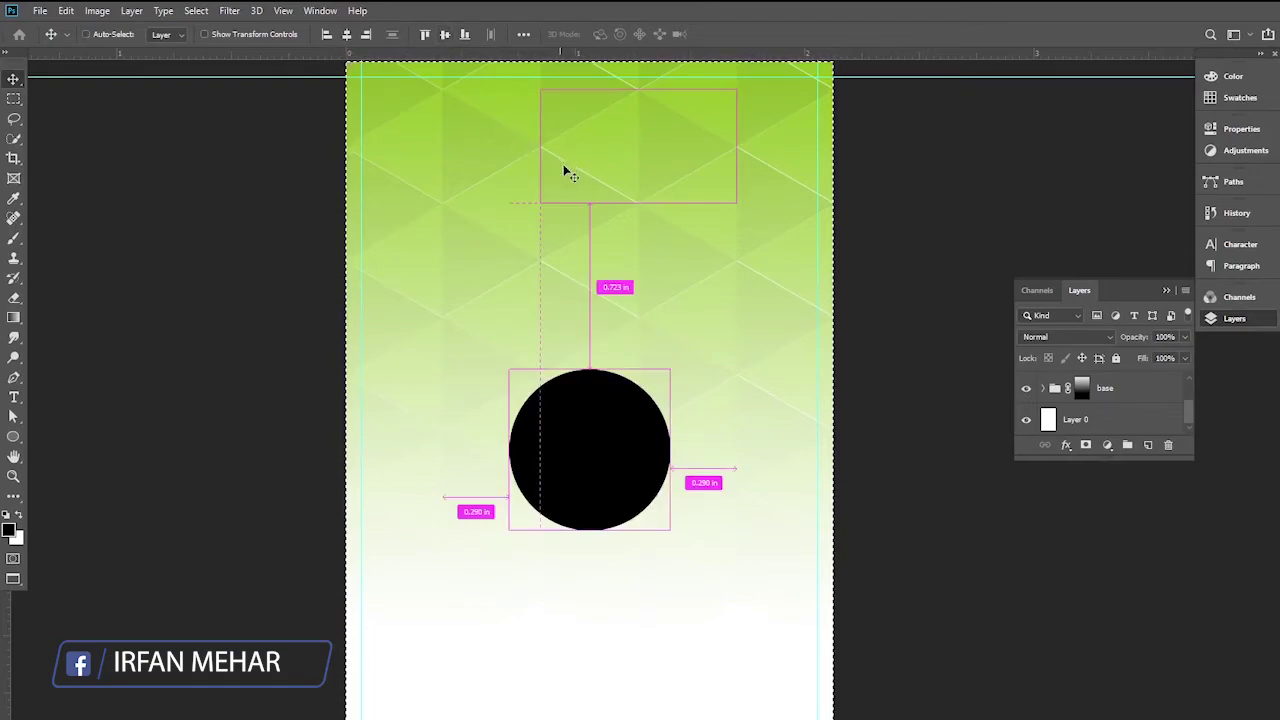
key("ctrl+d")
left_click_drag(597, 477, 589, 405)
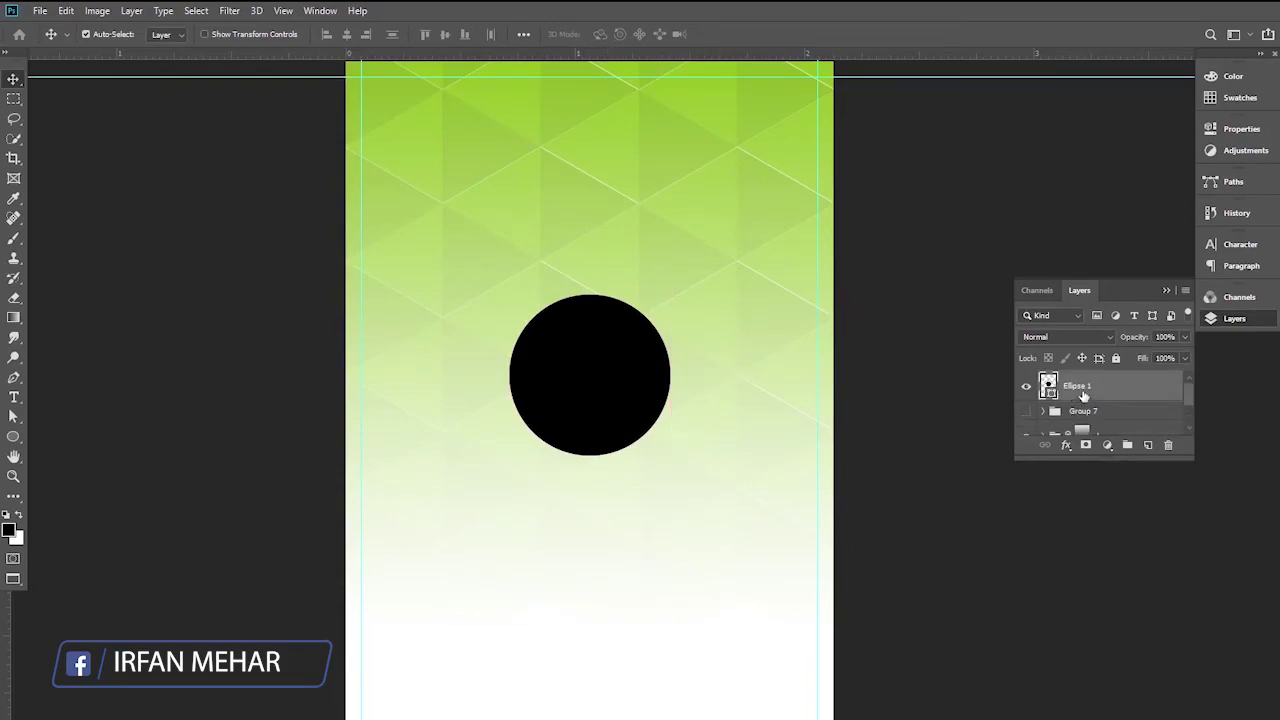
Fill the circle white, duplicate it, and hide the Ellipse 1 copy.
double_click(1048, 385)
left_click_drag(668, 323, 652, 155)
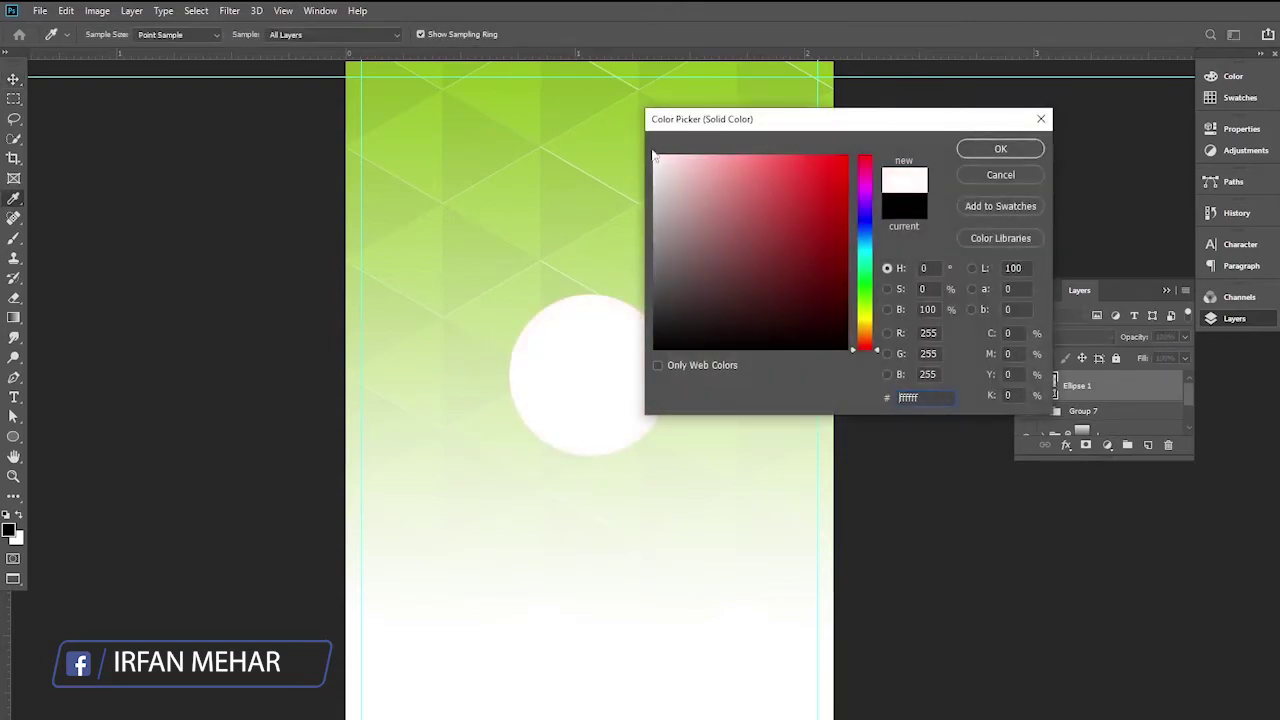
left_click(1001, 150)
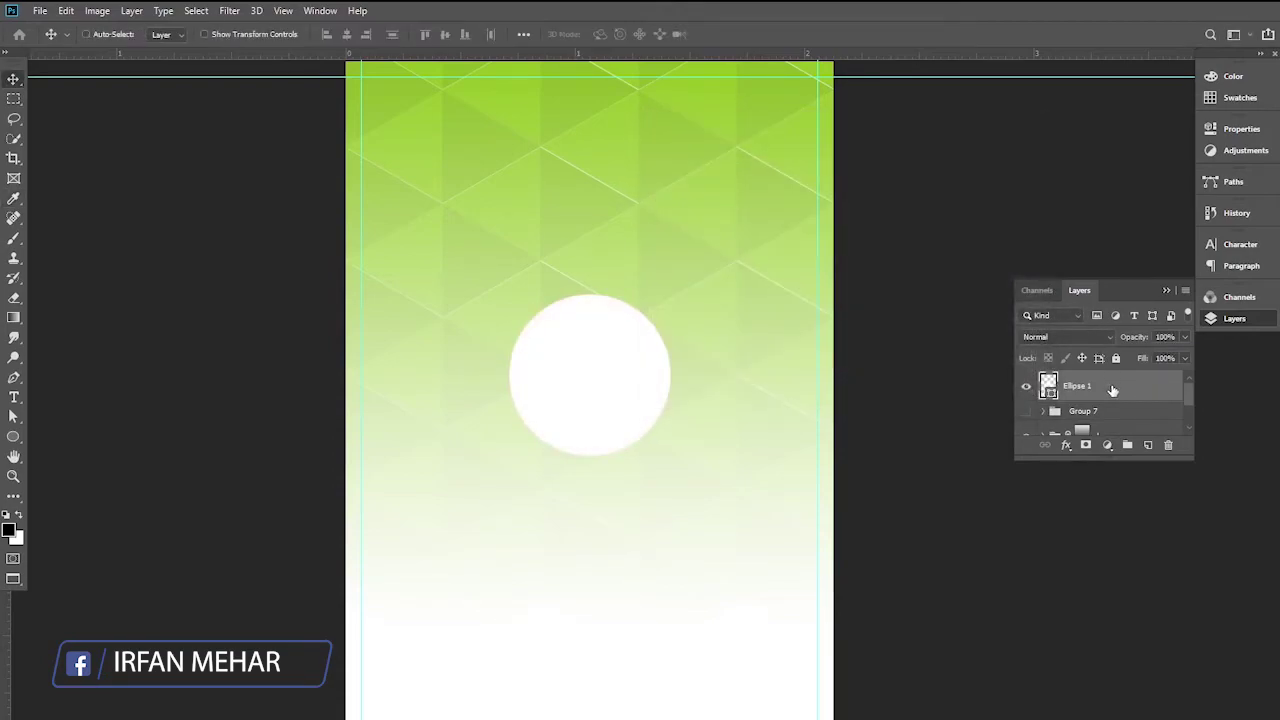
key("ctrl+j")
left_click(1025, 388)
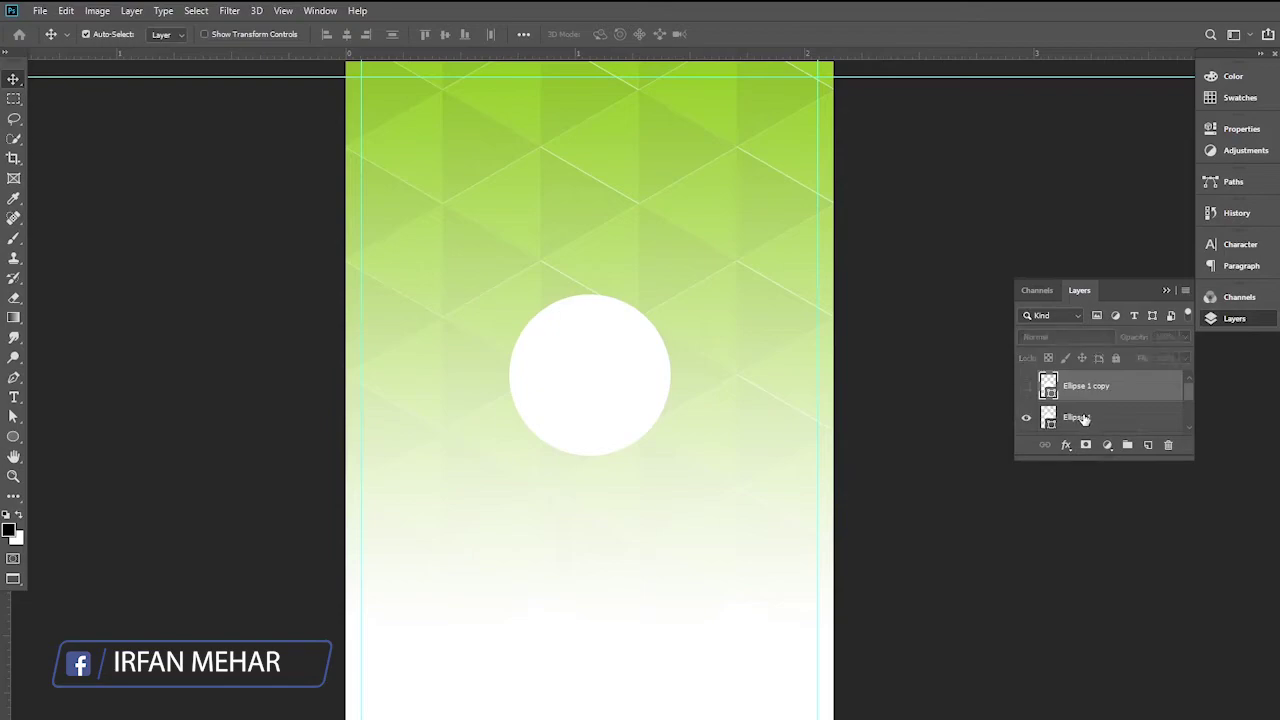
left_click(1080, 418)
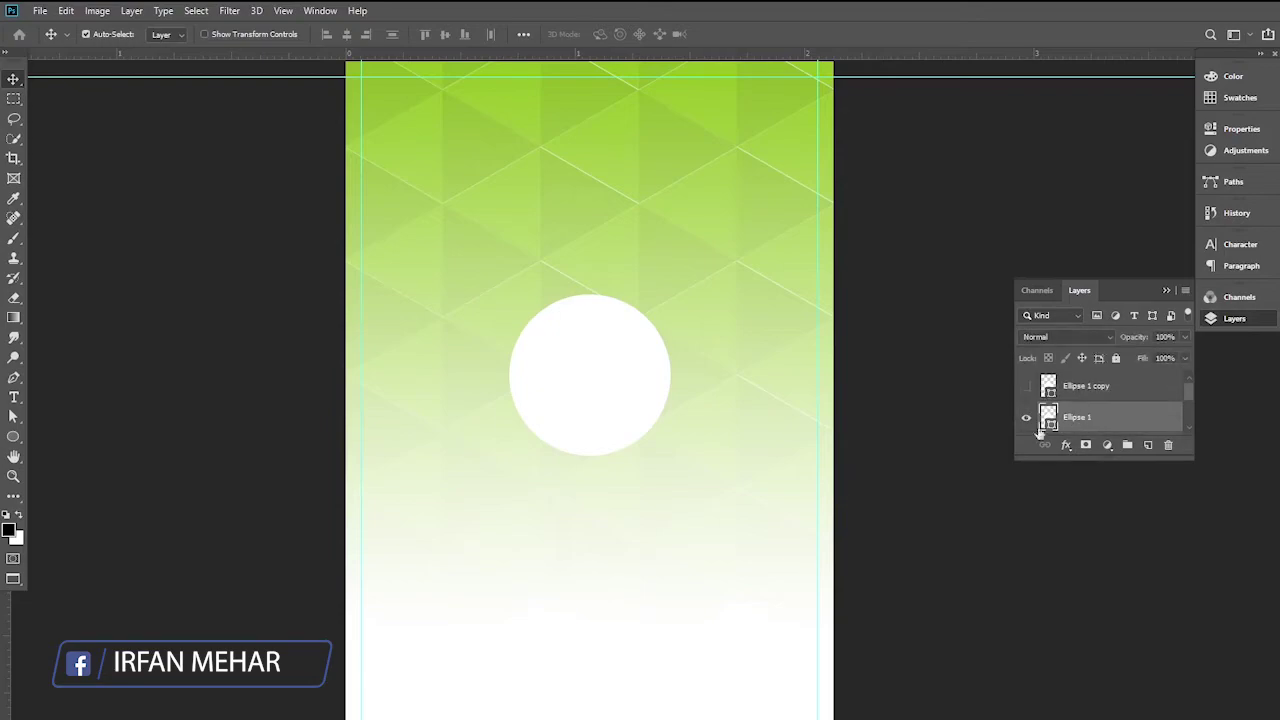
Place the portrait photo as embedded, shrink it and position it over the white circle.
left_click(40, 10)
left_click(60, 218)
left_click(511, 375)
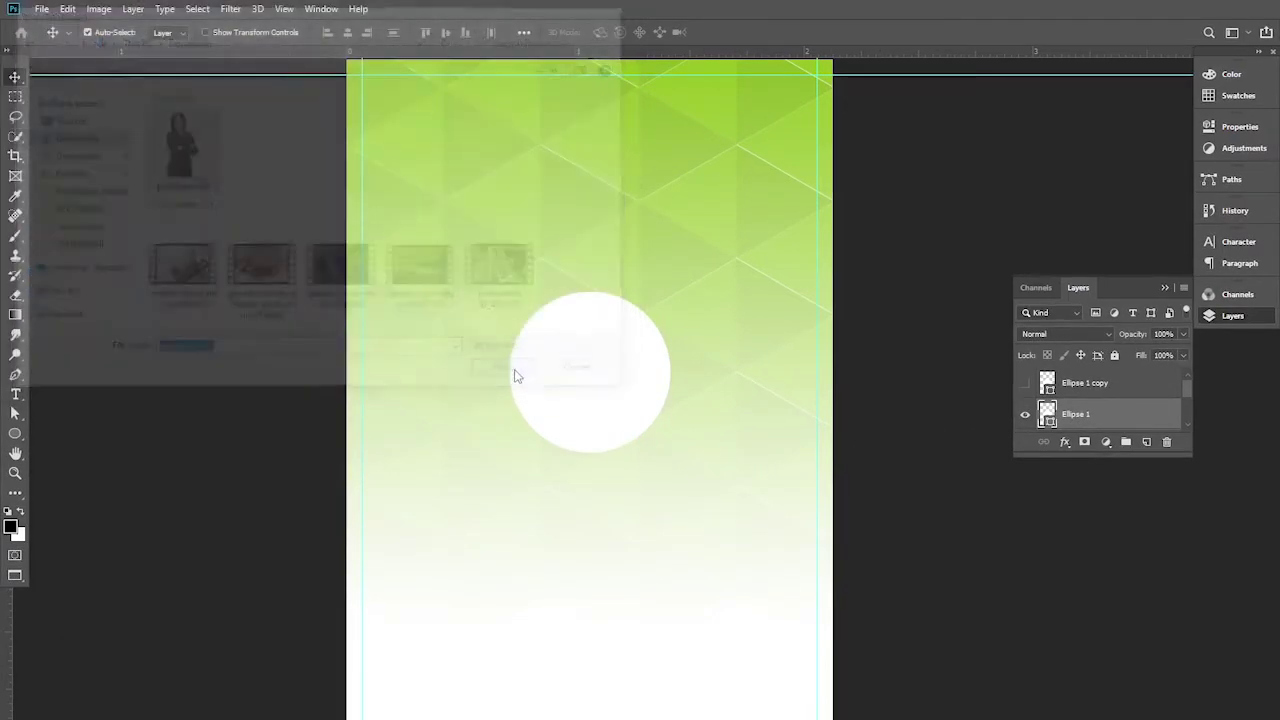
left_click_drag(832, 92, 519, 533)
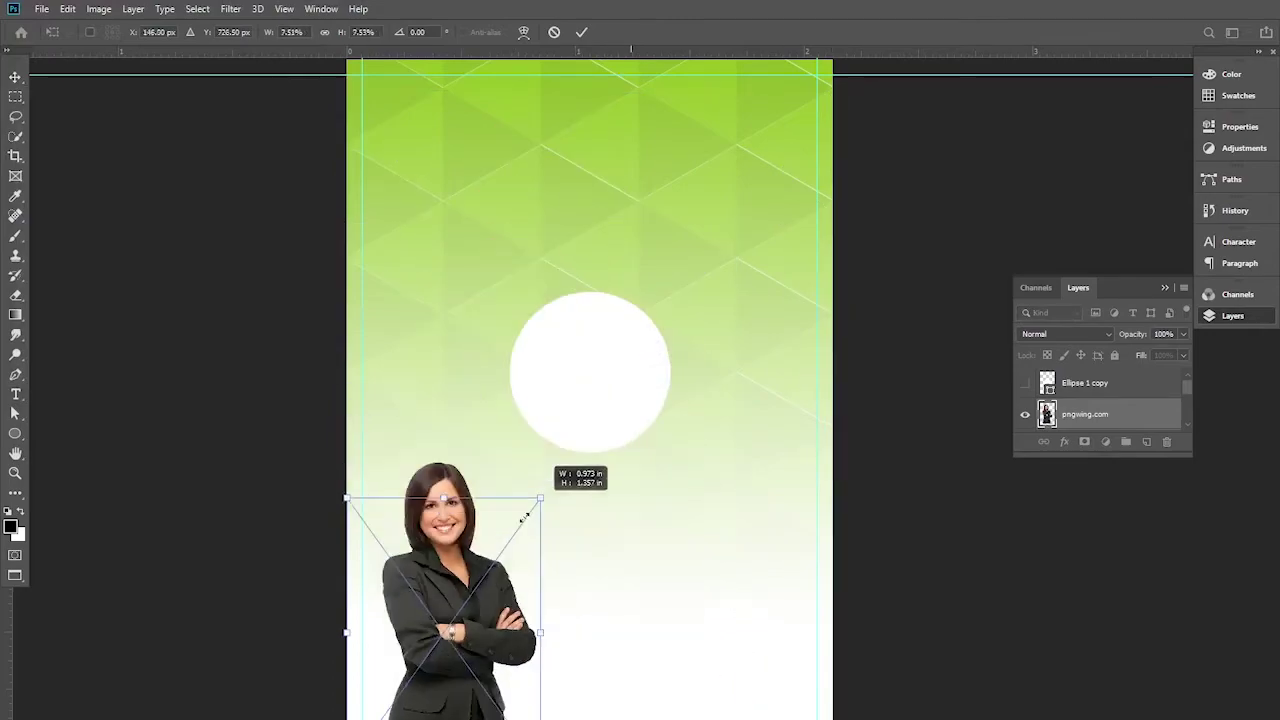
left_click_drag(442, 596, 599, 360)
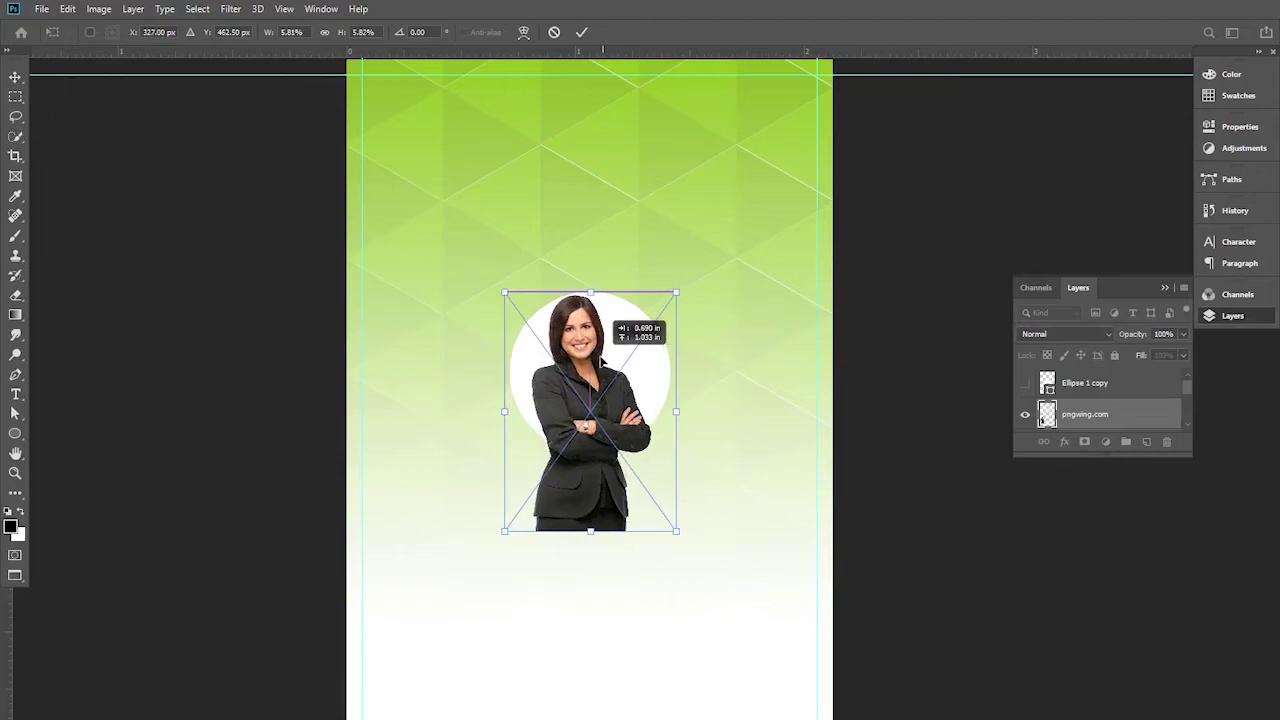
key("Return")
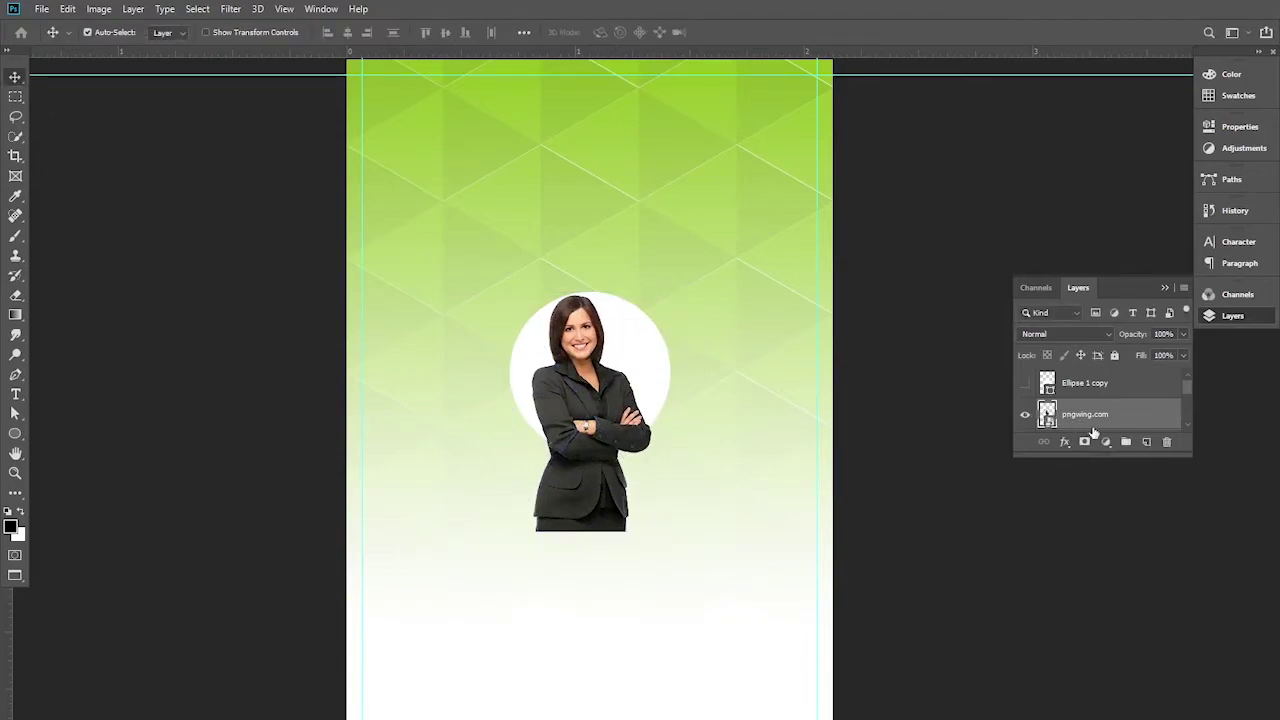
Clip the portrait into Ellipse 1 and show Ellipse 1 copy above it.
scroll(1093, 432, "down", 1)
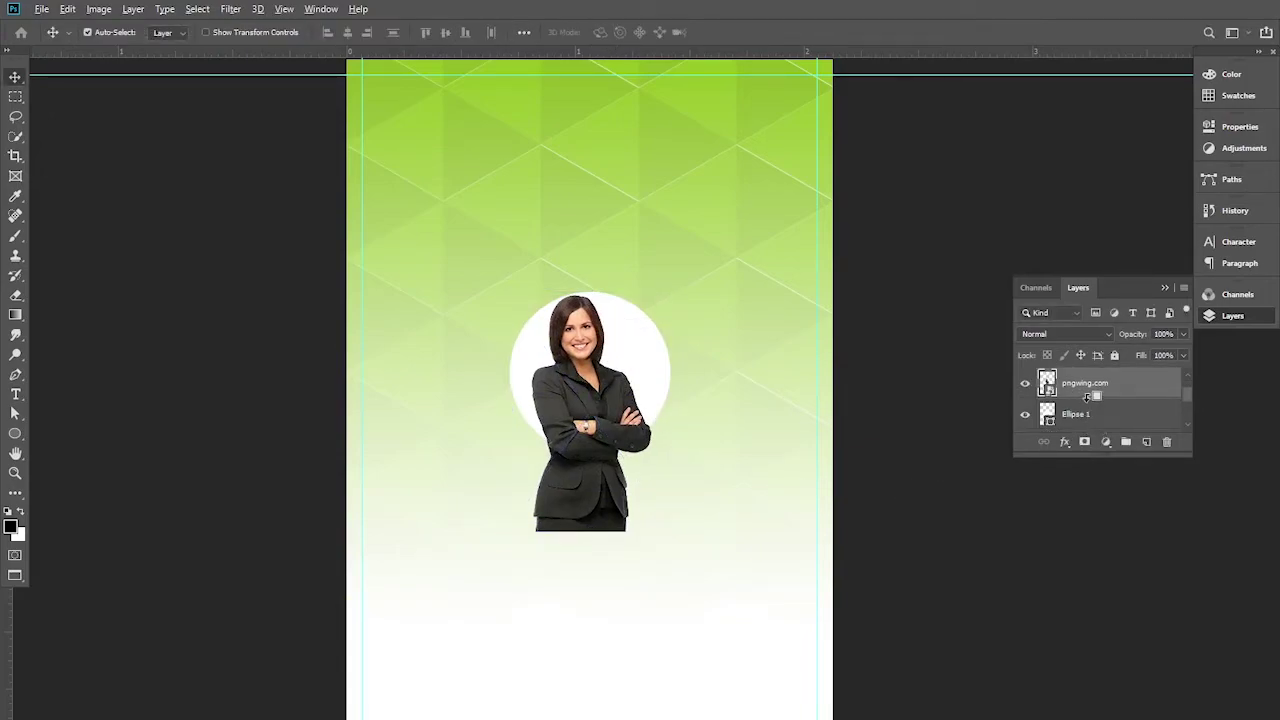
left_click(1093, 397, "alt")
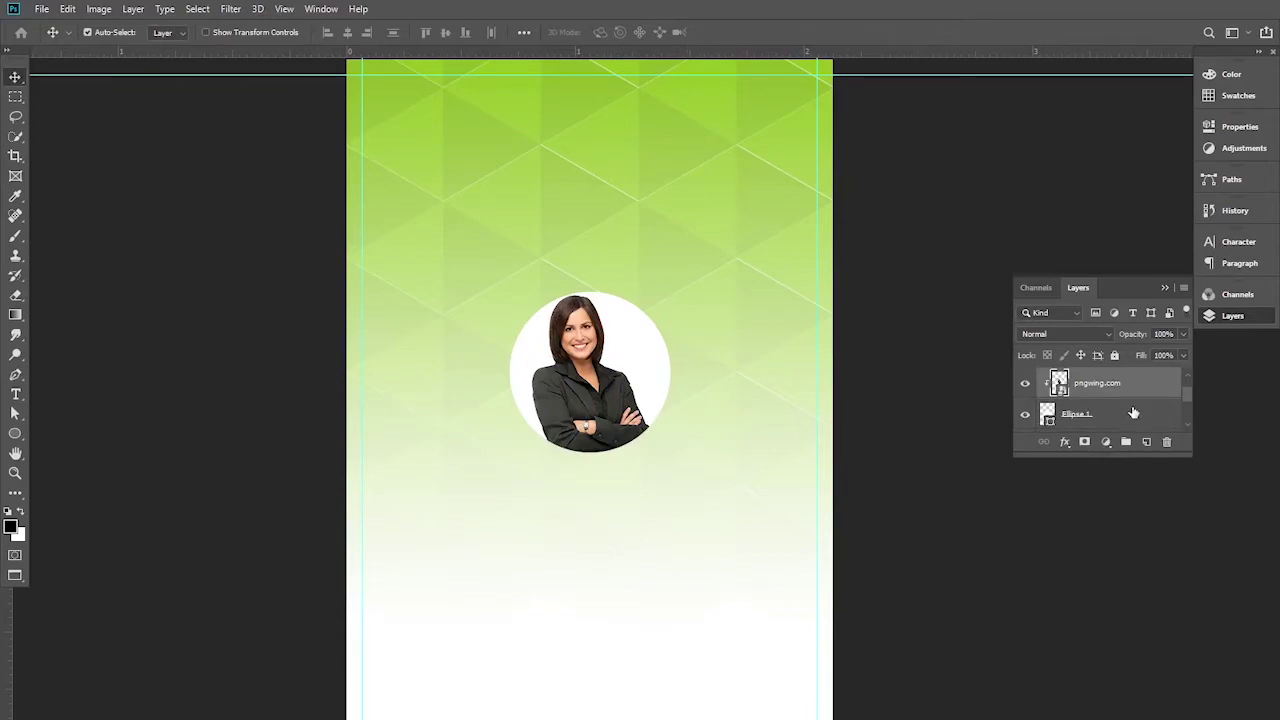
scroll(1133, 412, "up", 1)
left_click(1119, 389)
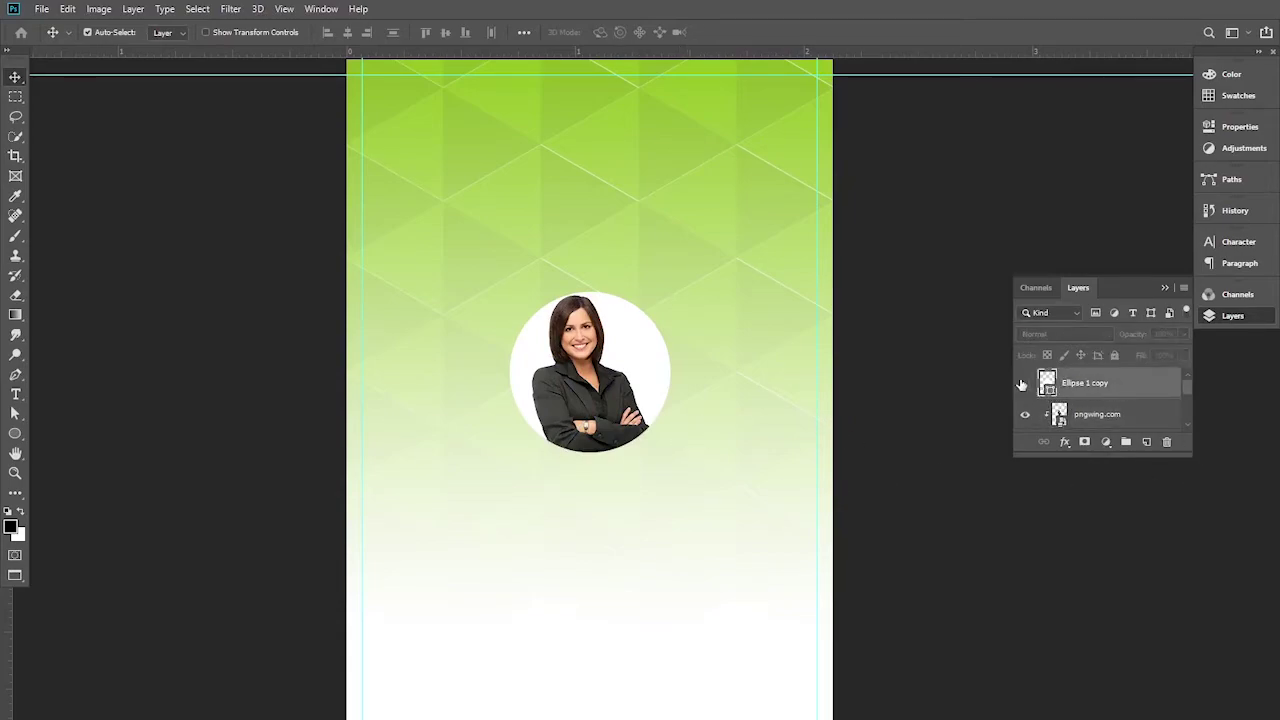
left_click(1023, 384)
Give Ellipse 1 copy no fill and a thicker white stroke.
left_click(17, 434)
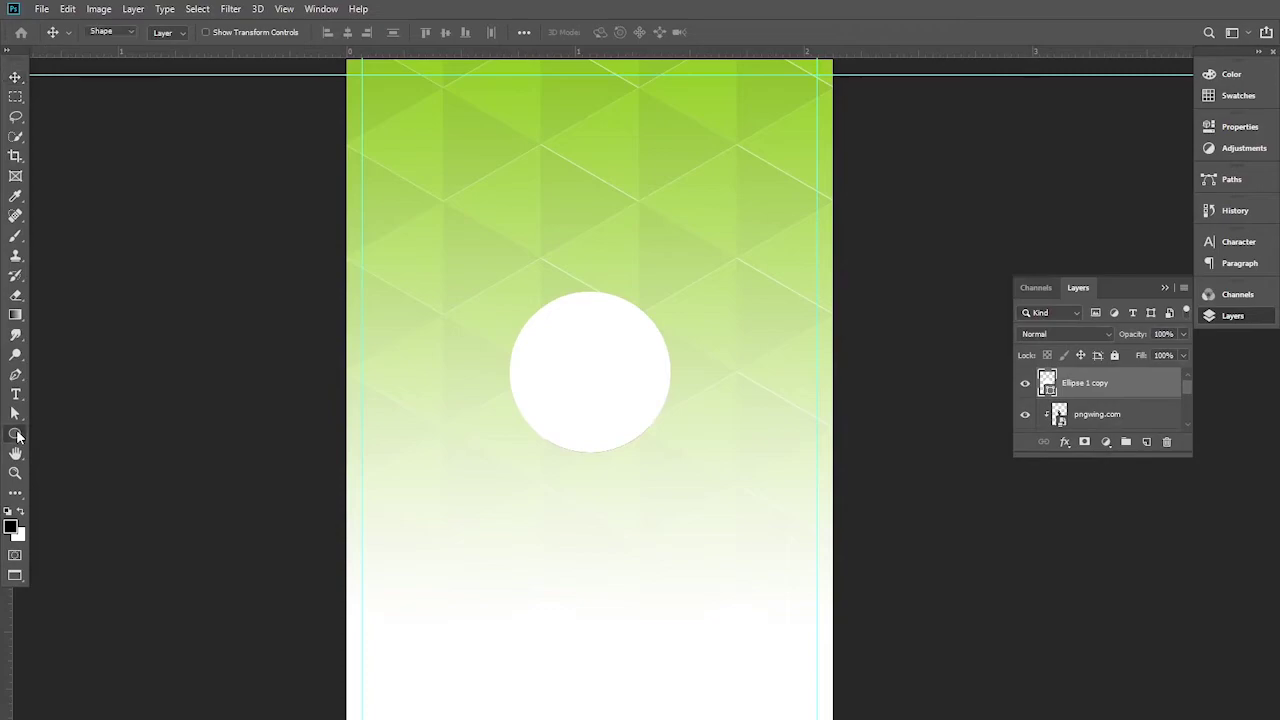
left_click(170, 37)
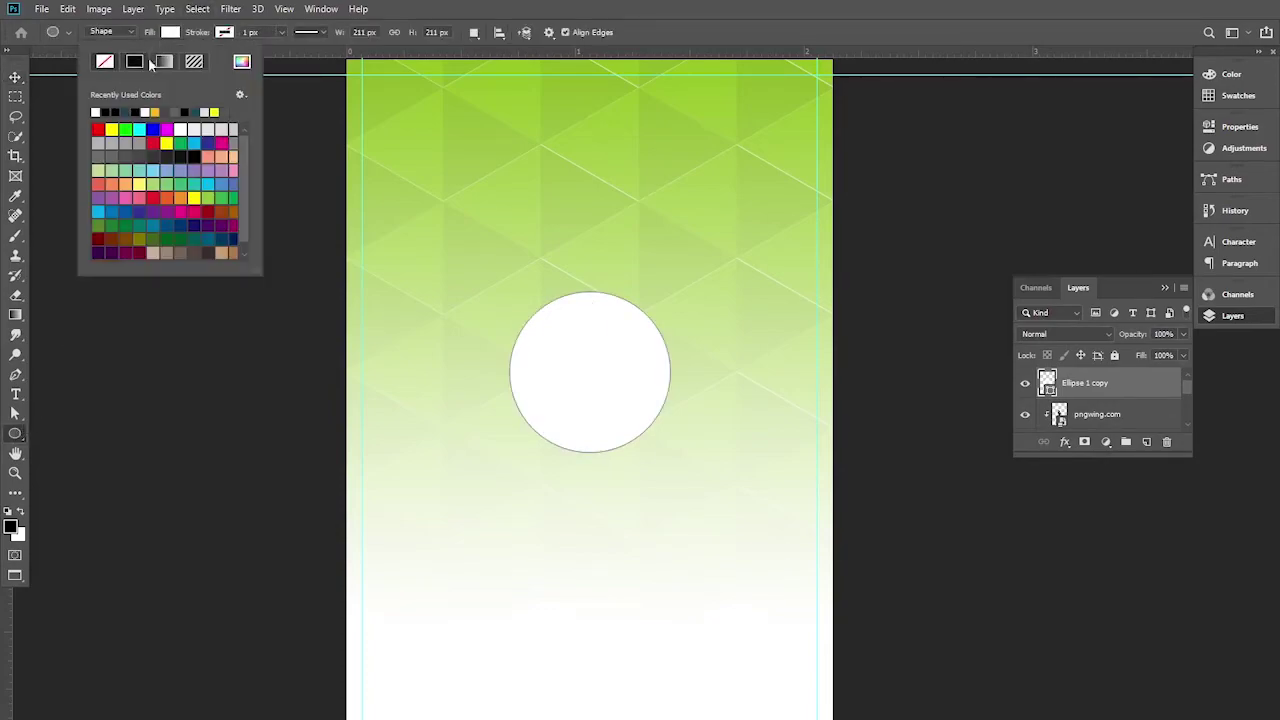
left_click(105, 60)
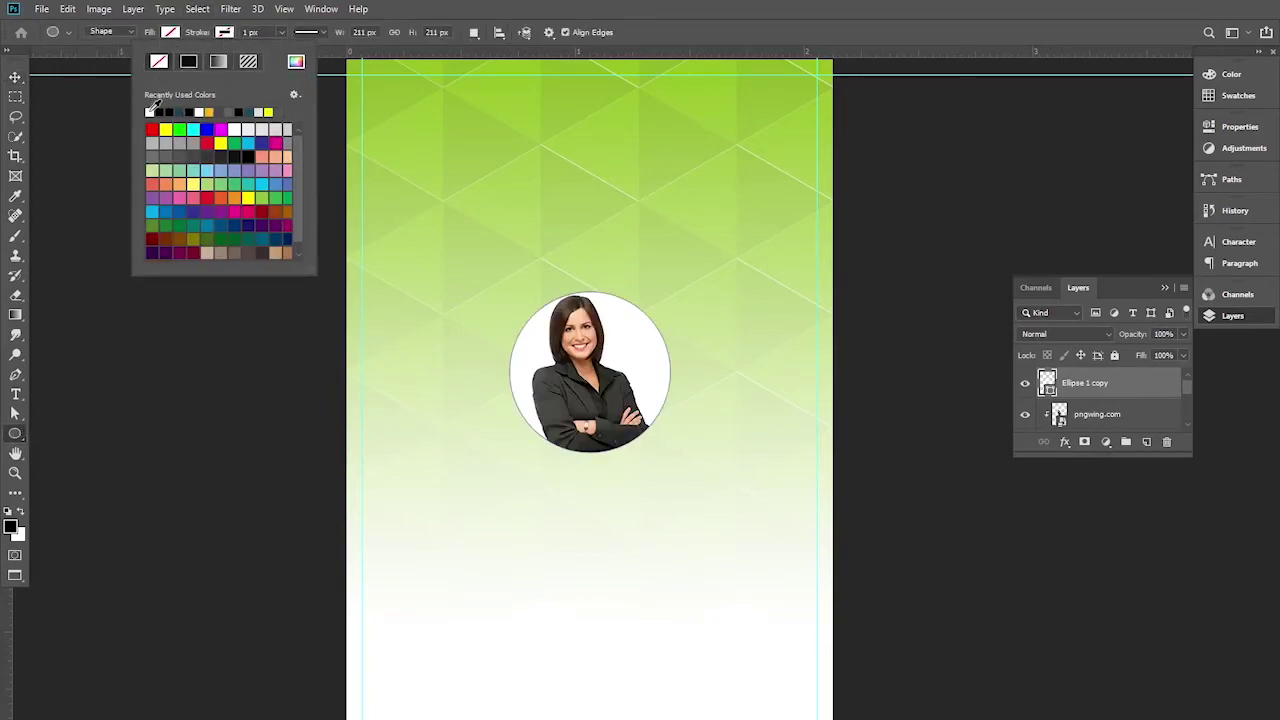
left_click(150, 111)
left_click_drag(205, 33, 202, 33)
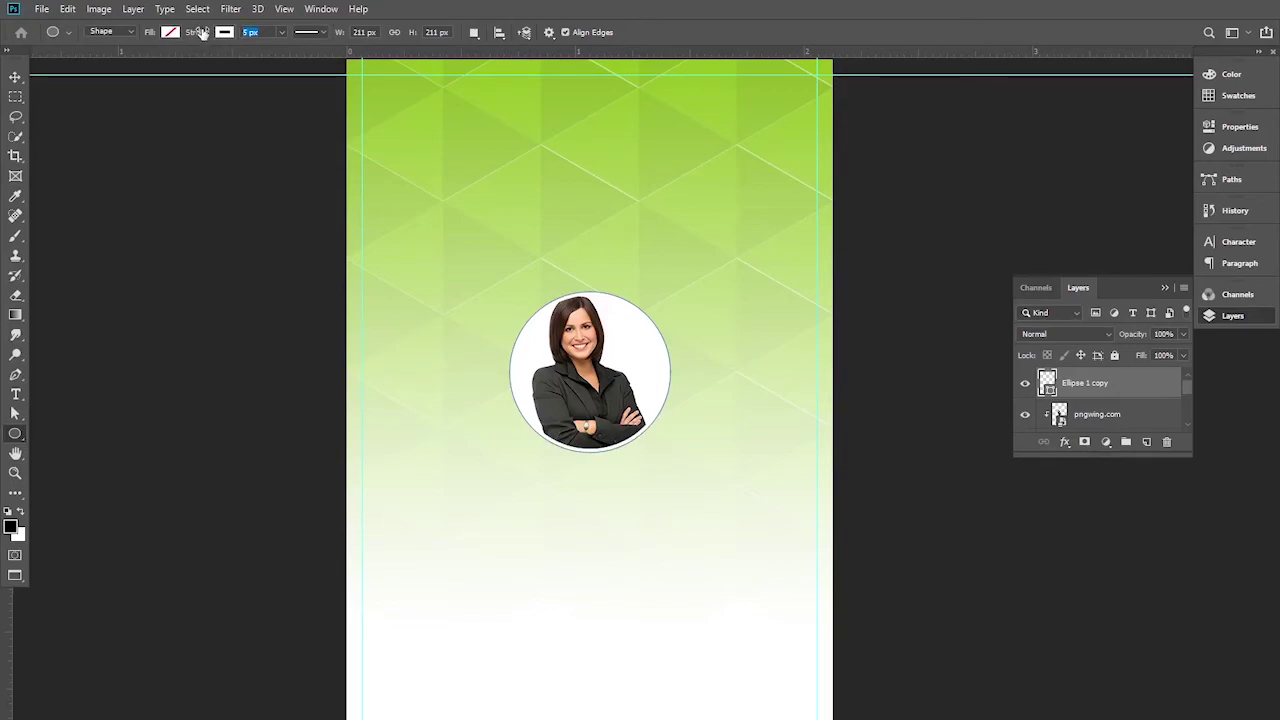
Enlarge the white ring to about 107% and nudge it to centre around the portrait.
key("ctrl+t")
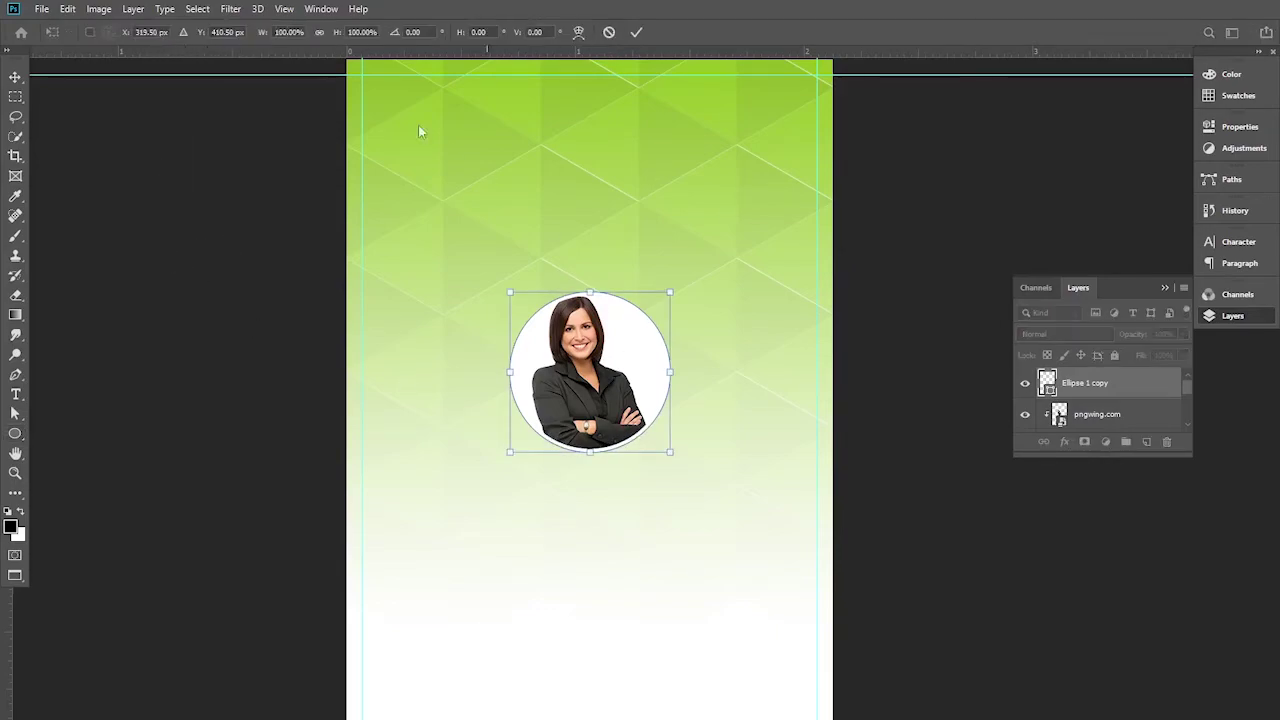
left_click_drag(262, 33, 266, 35)
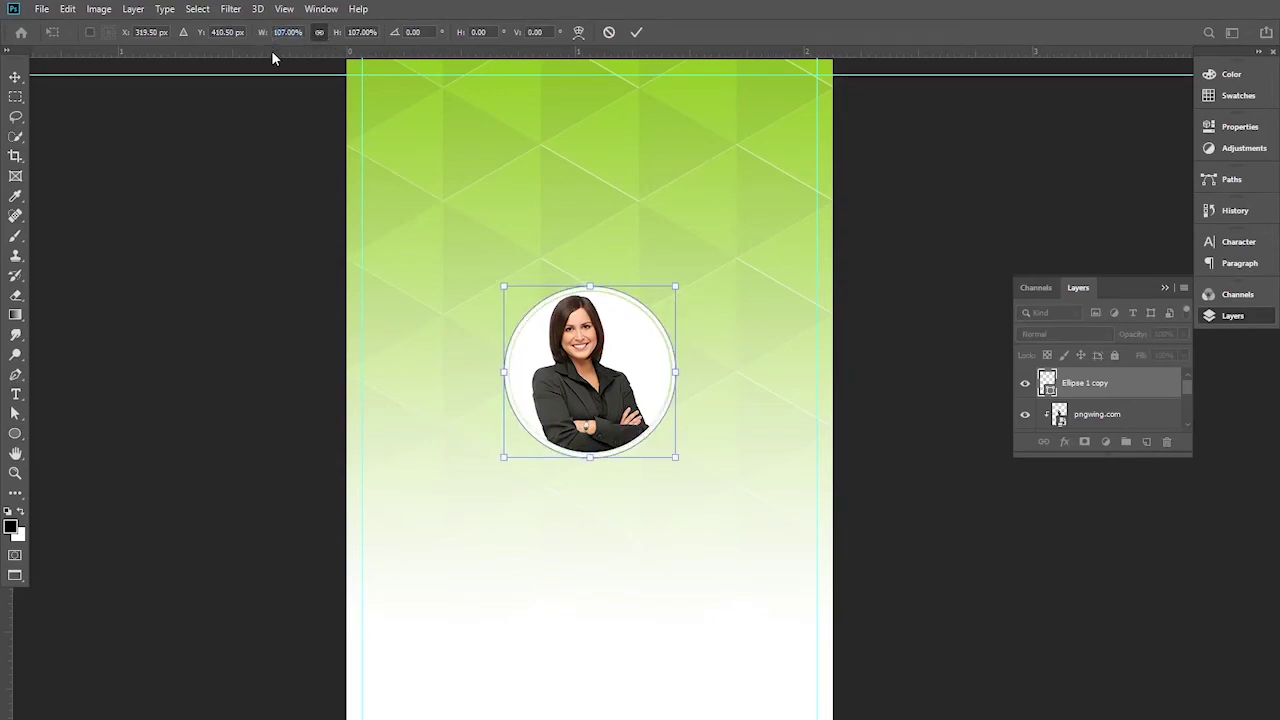
key("Return")
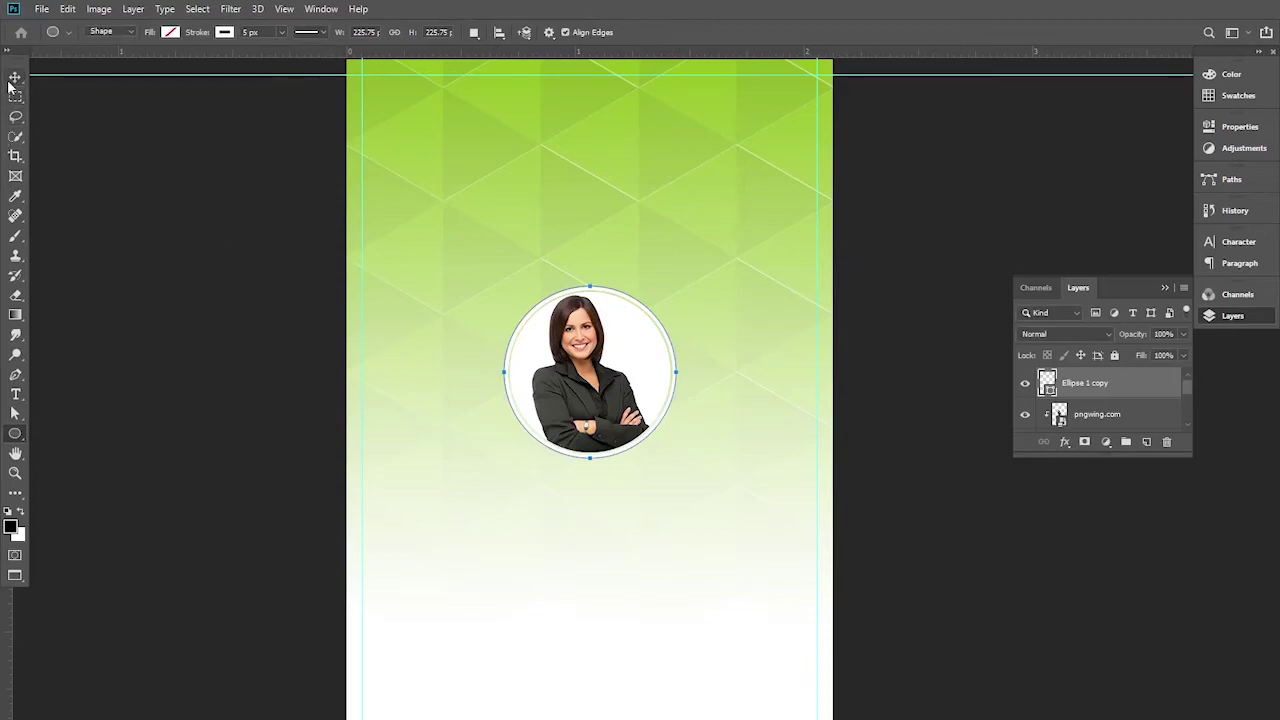
left_click(14, 80)
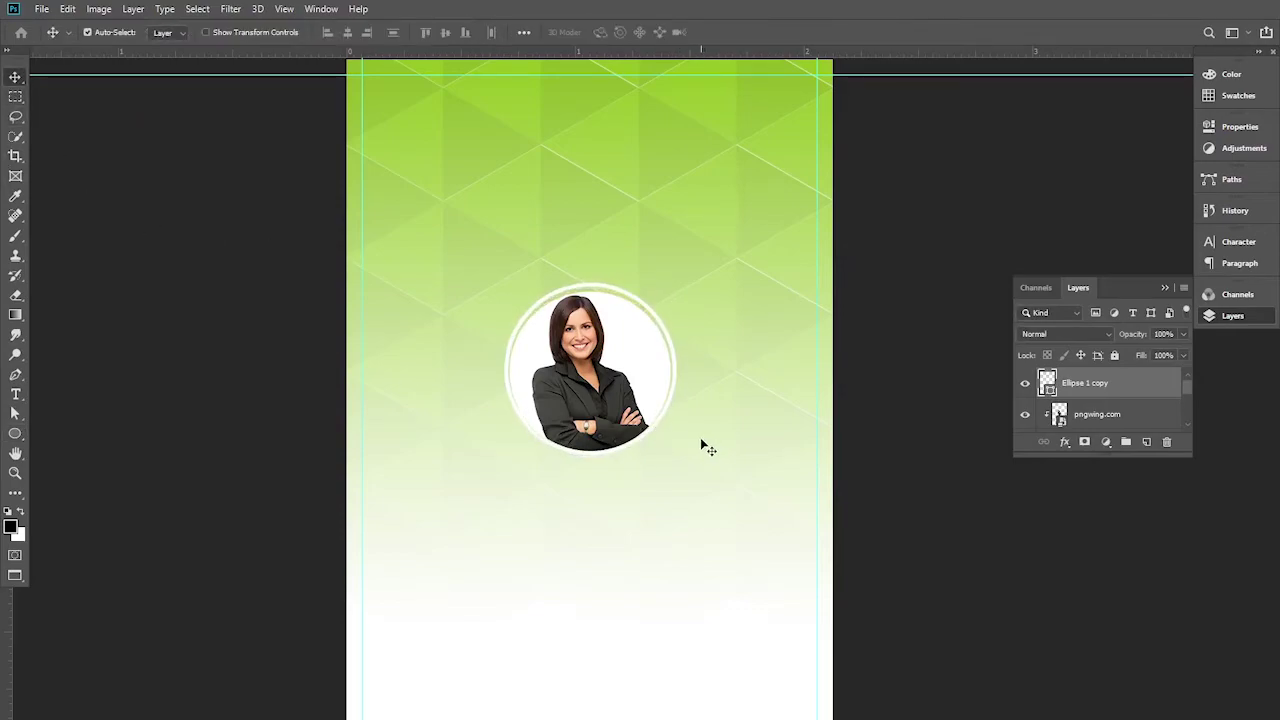
key("Down")
key("Down")
key("Down")
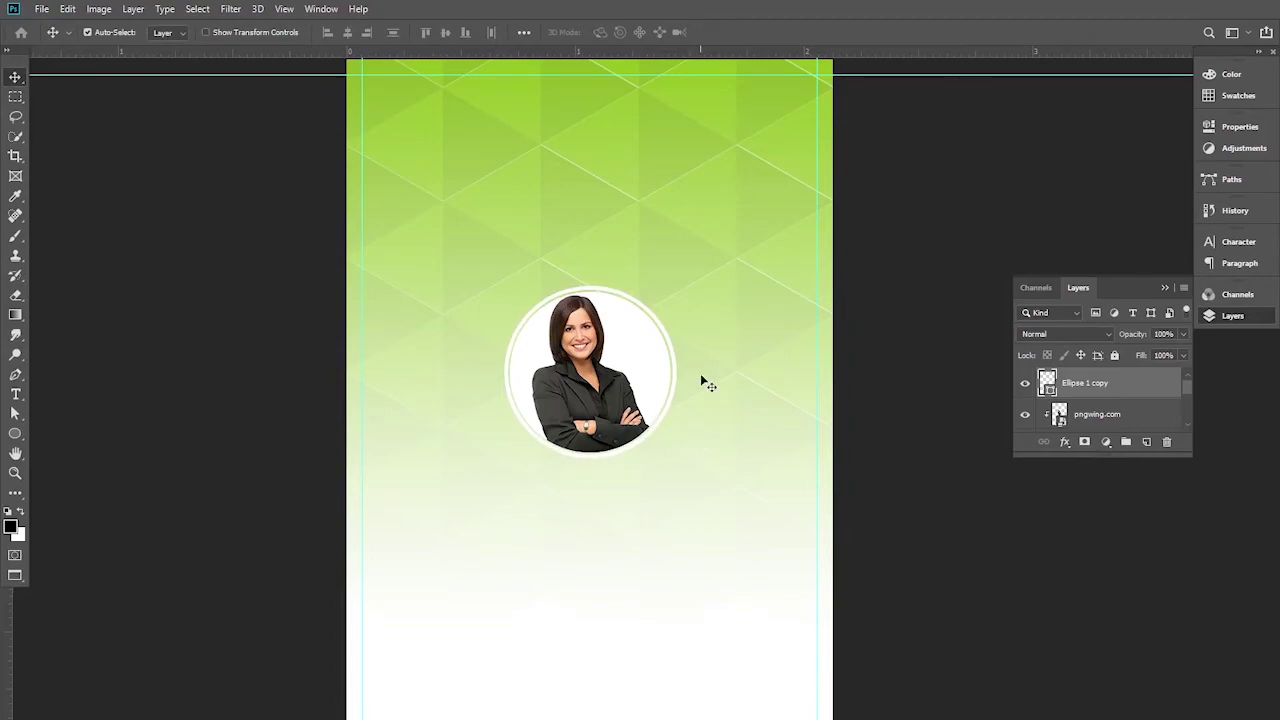
key("Down")
key("Up")
key("Up")
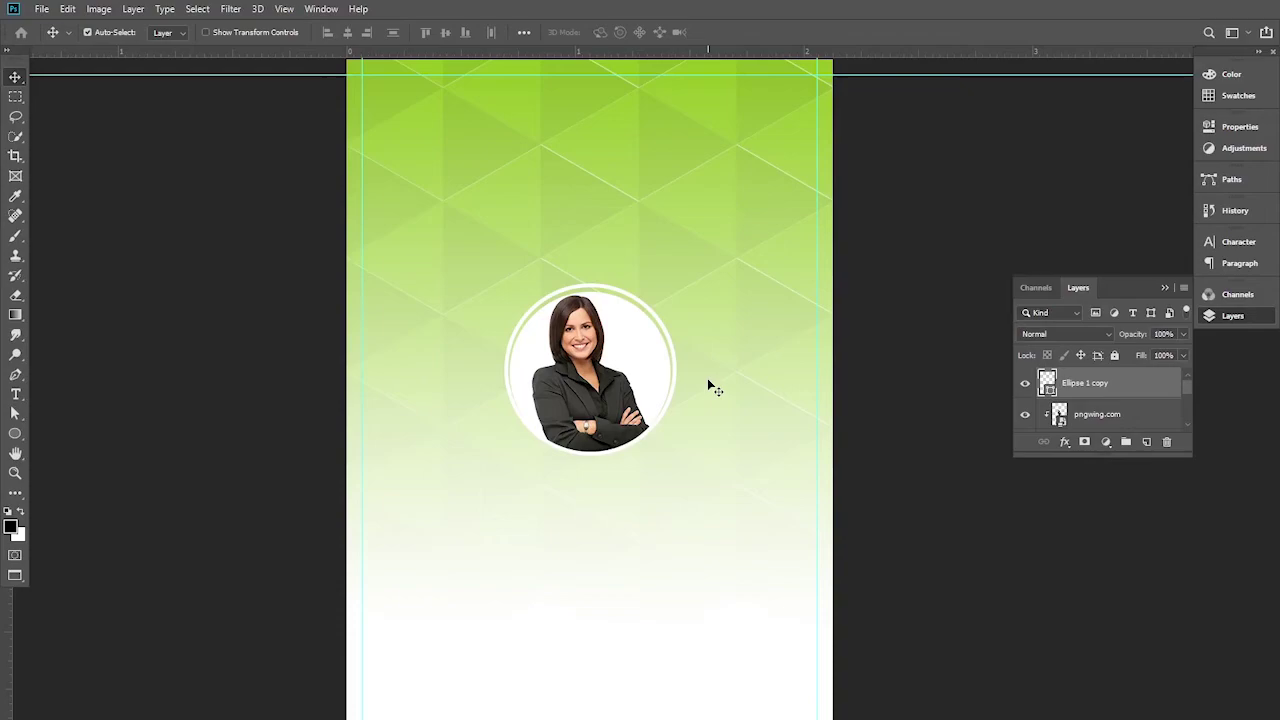
key("ctrl")
key("ctrl+plus")
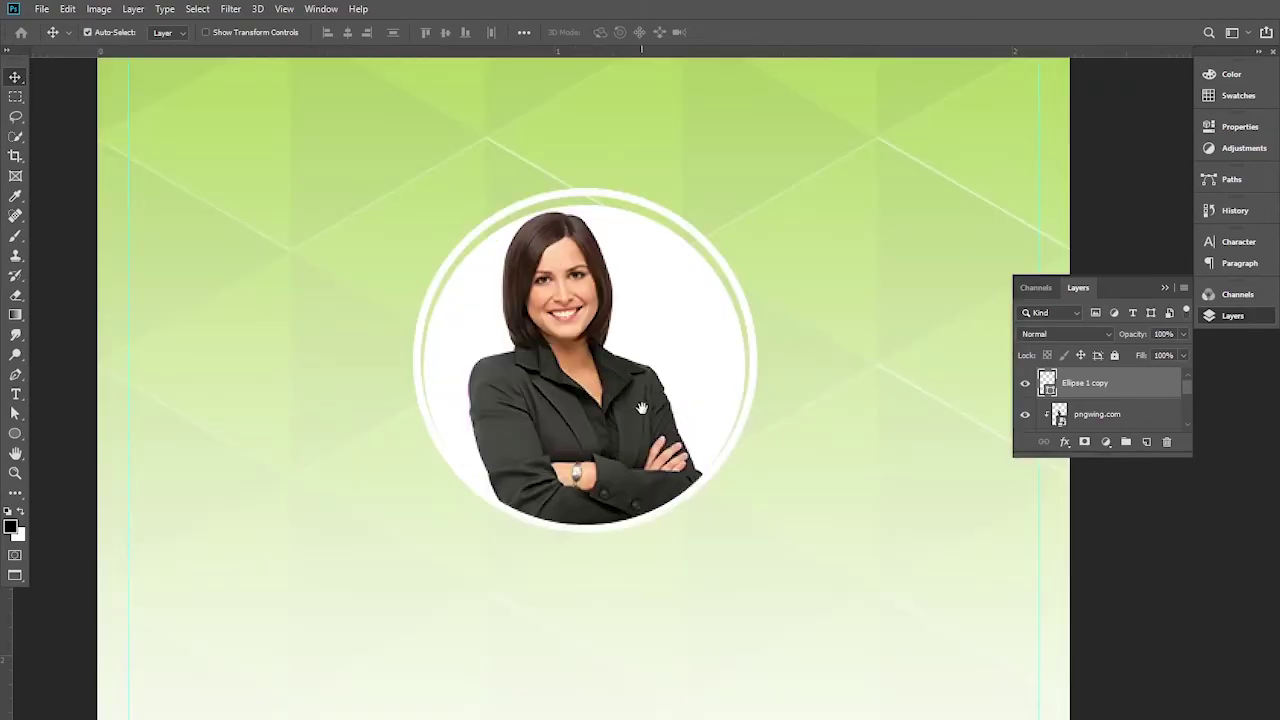
key("ctrl+minus")
key("ctrl+minus")
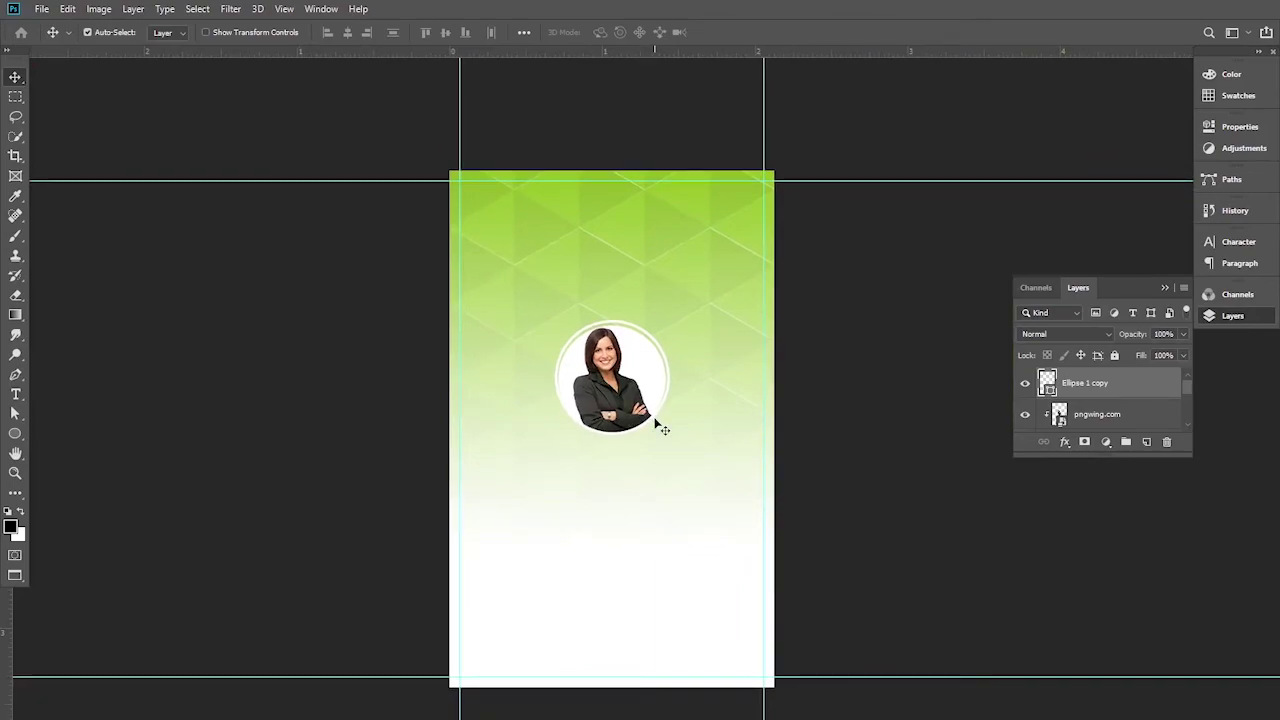
scroll(1099, 423, "down", 3)
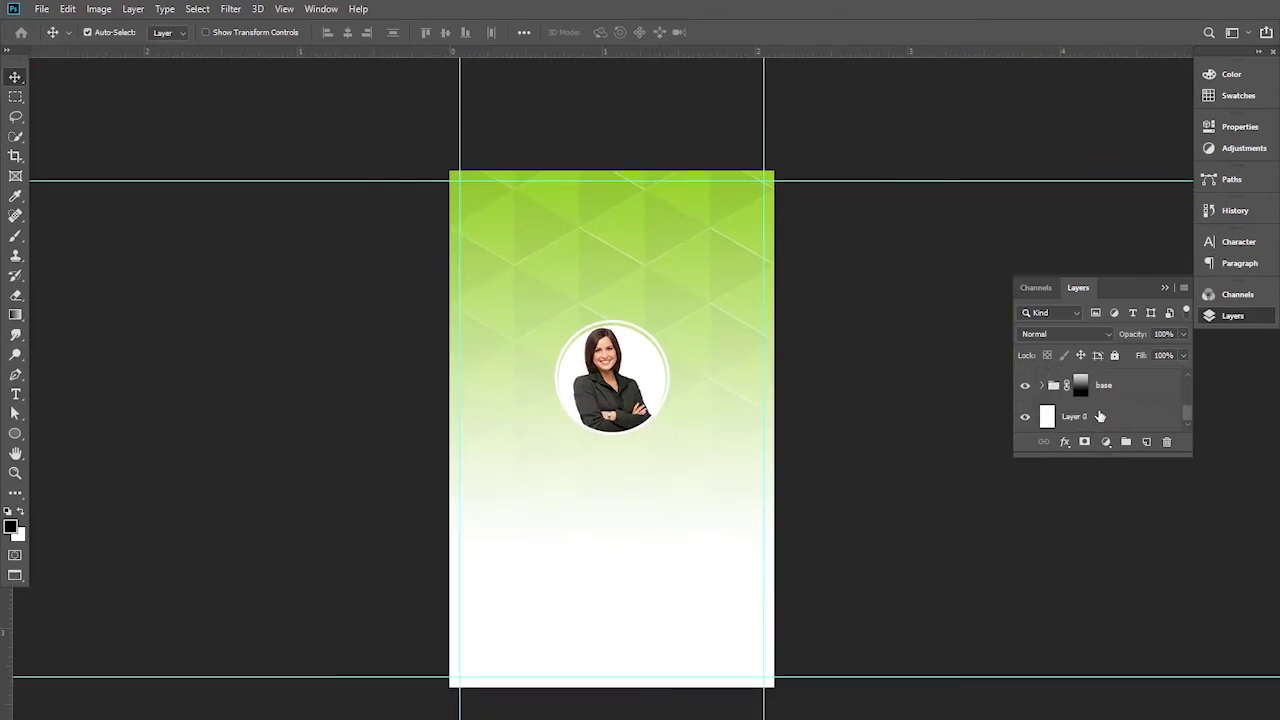
left_click(1108, 388)
scroll(1115, 402, "up", 1)
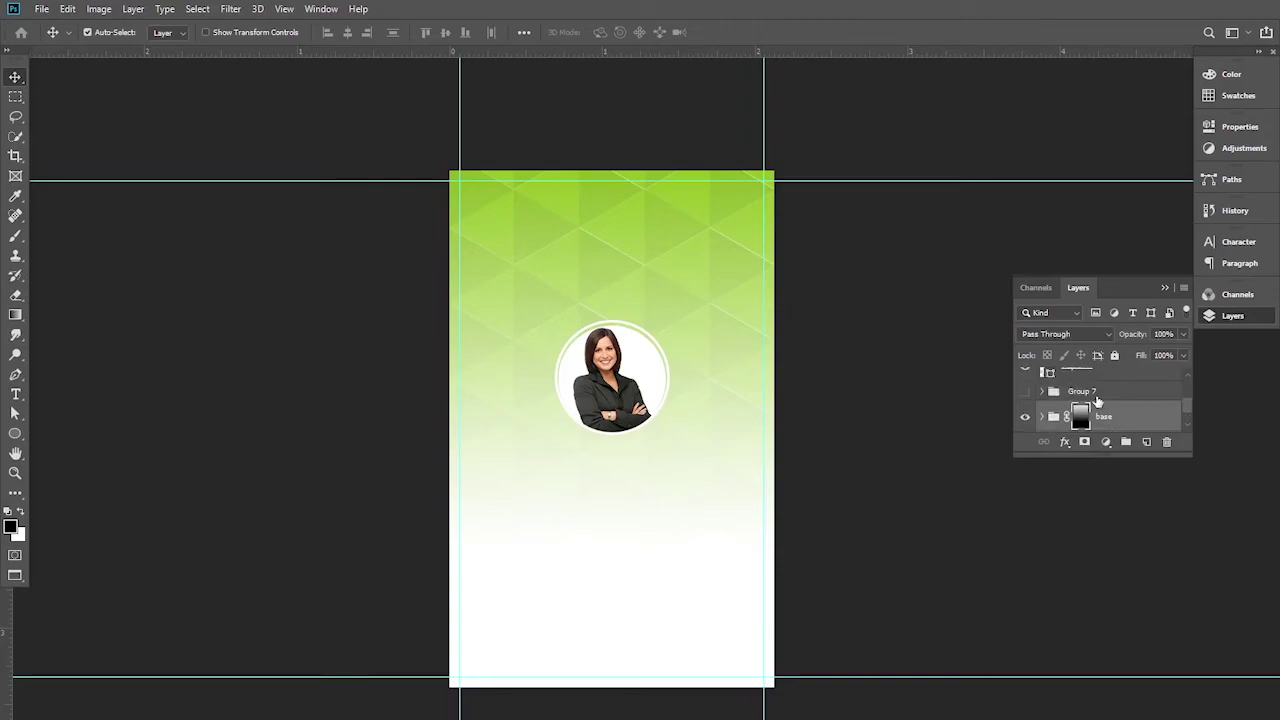
scroll(1098, 400, "up", 1)
scroll(1115, 395, "up", 1)
scroll(1122, 399, "down", 1)
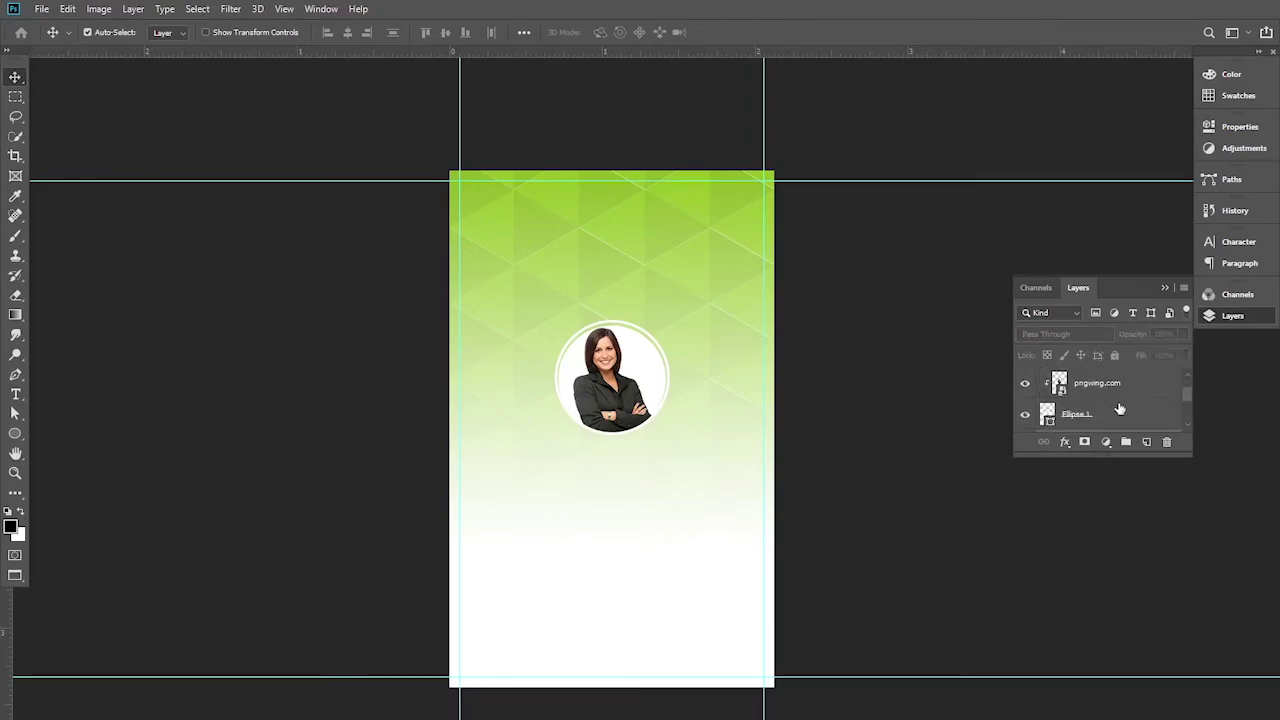
scroll(1116, 412, "down", 1)
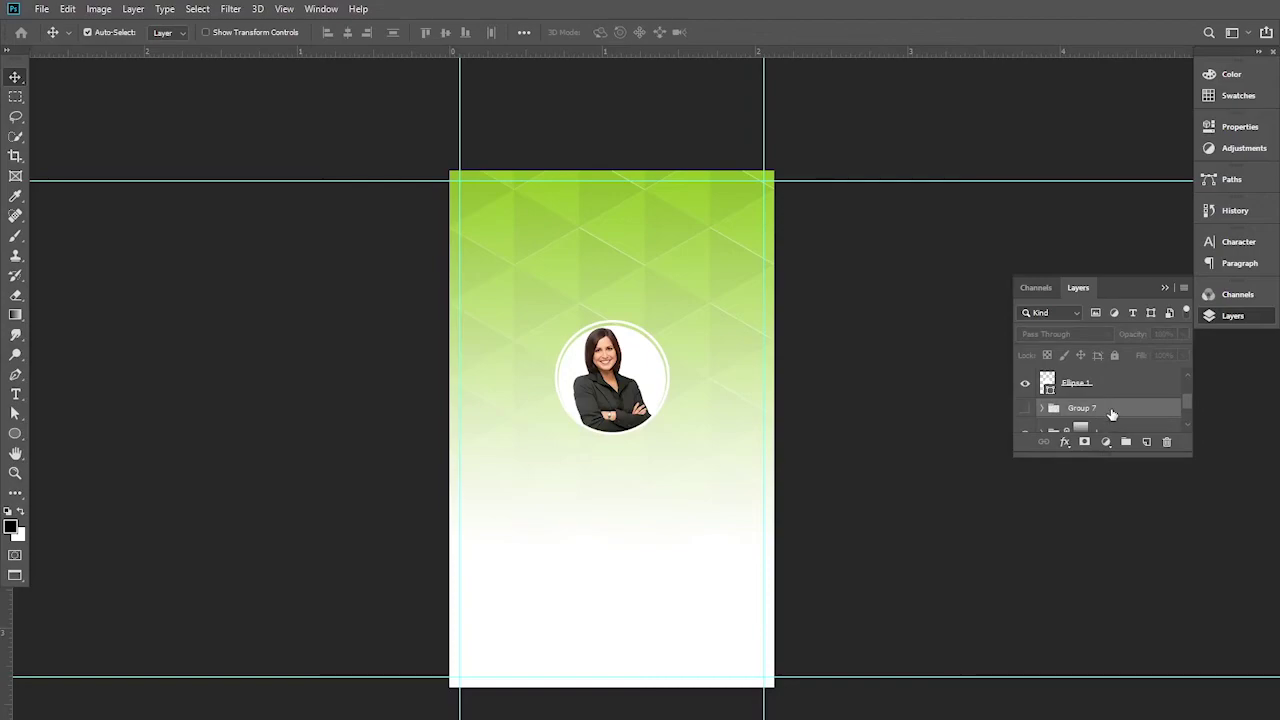
Move Group 7 above the ellipse layers and zoom in to inspect the logo, name and contact details.
left_click_drag(1112, 413, 1108, 374)
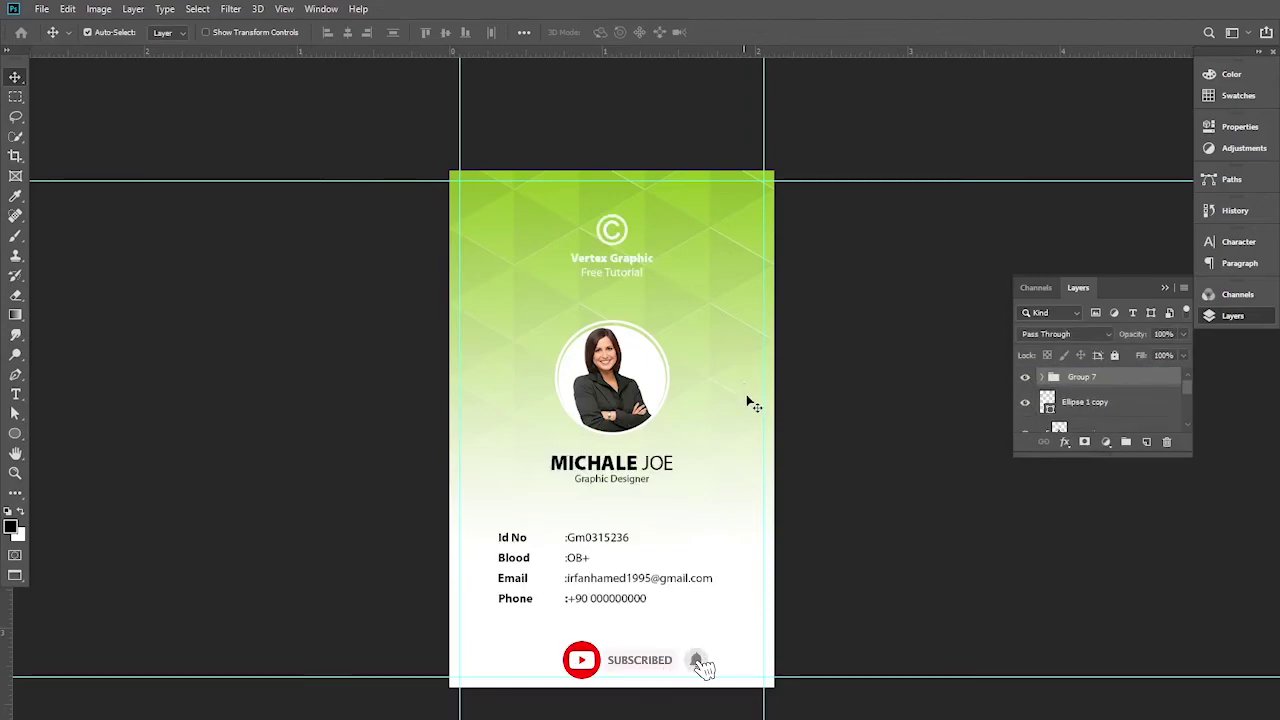
left_click(668, 404, "ctrl")
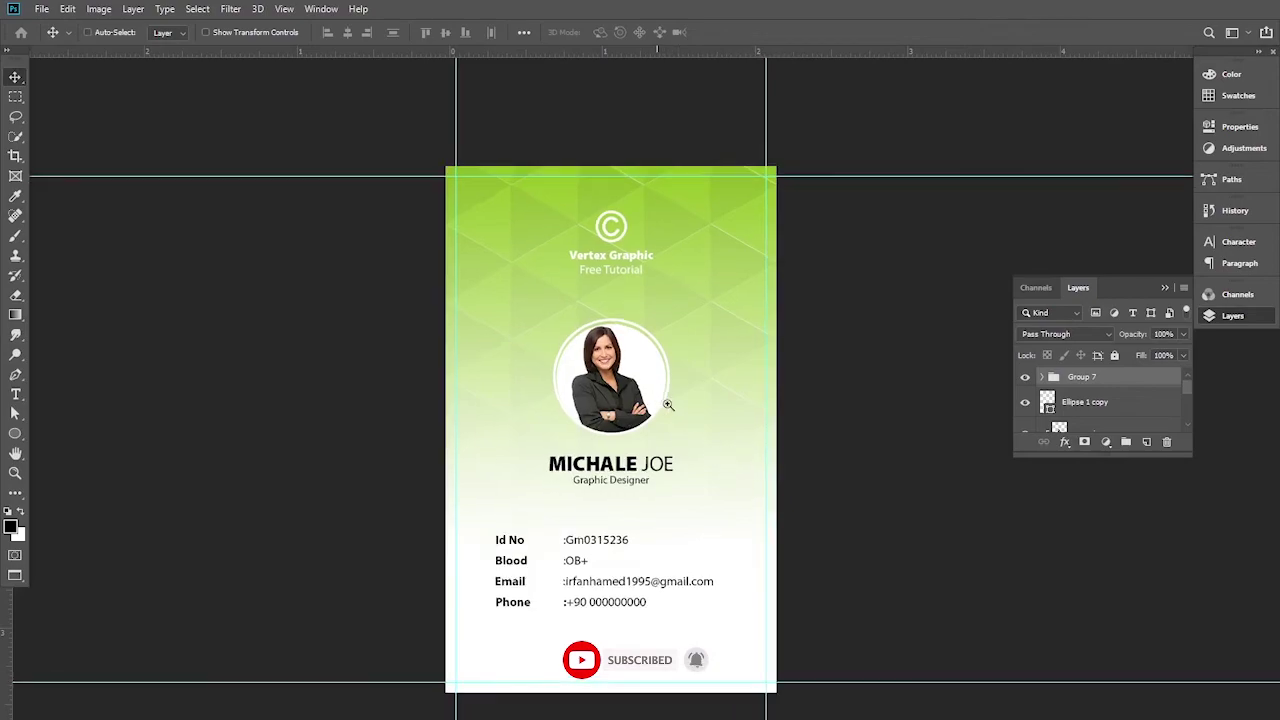
left_click(668, 404, "ctrl")
left_click(656, 384, "ctrl+alt")
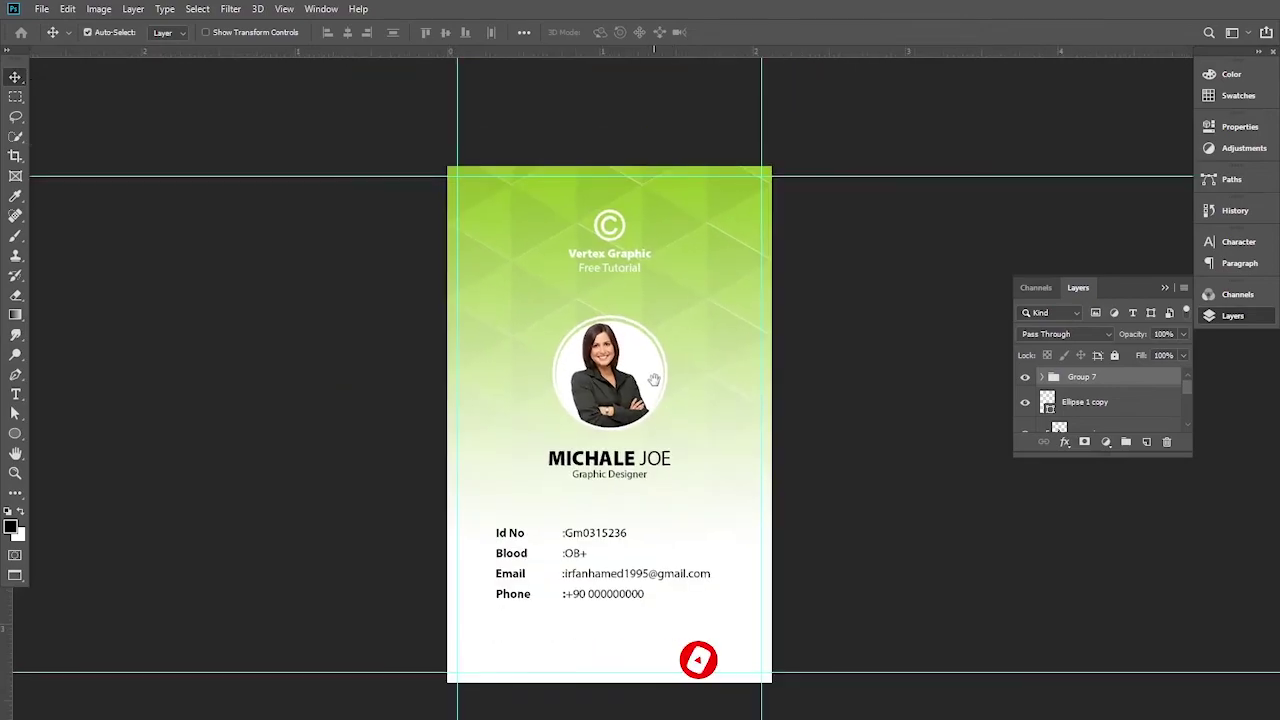
left_click(654, 379, "ctrl")
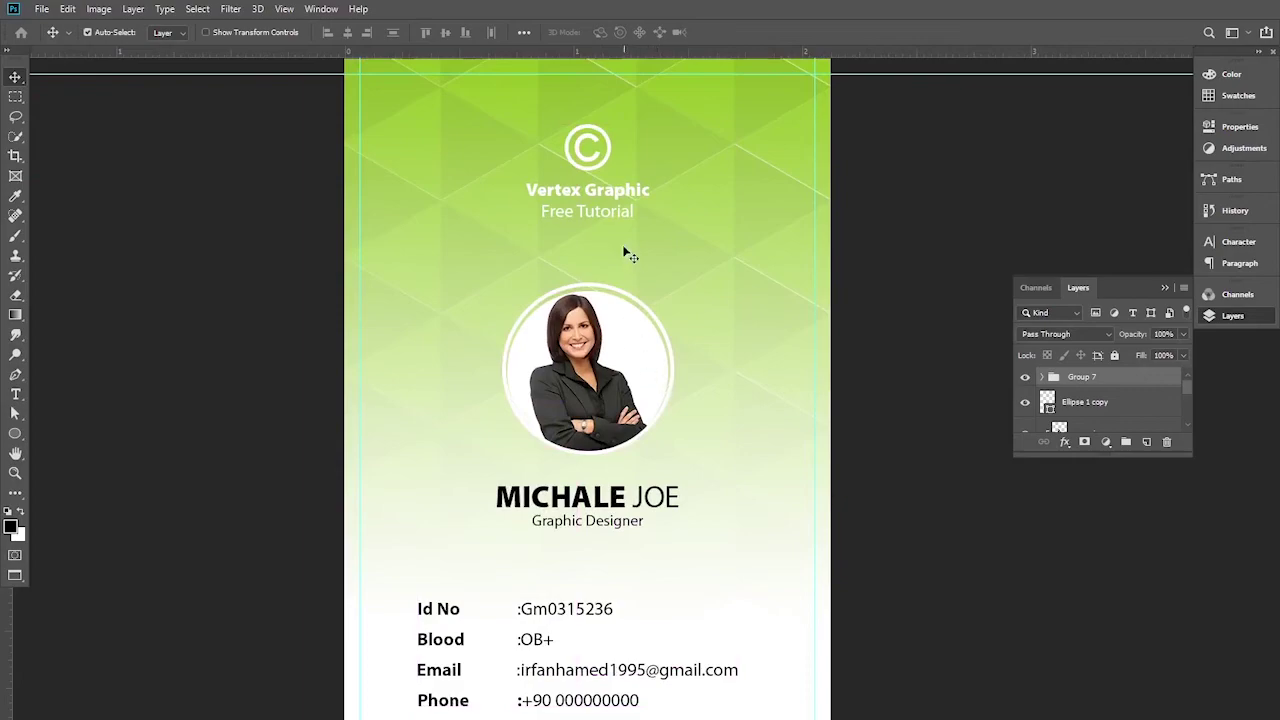
left_click(620, 197)
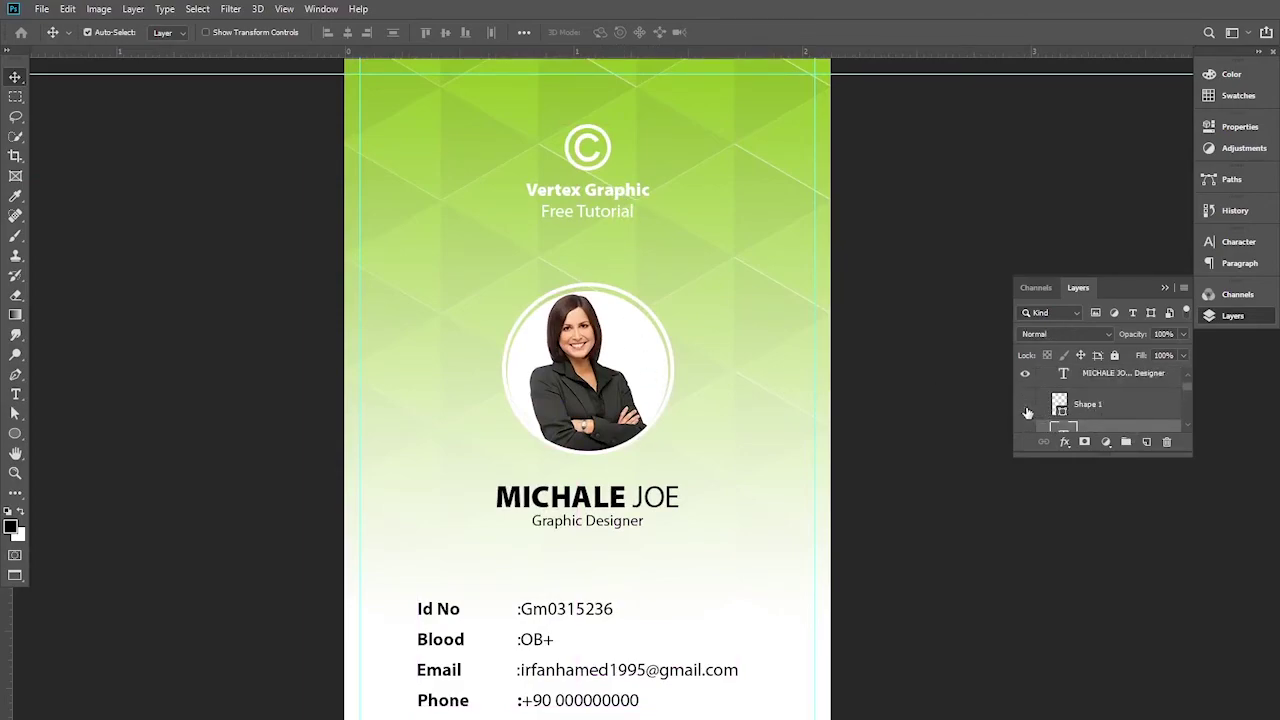
Enlarge the Vertex Graphic logo (Shape 1) to about 105%.
left_click(1100, 405)
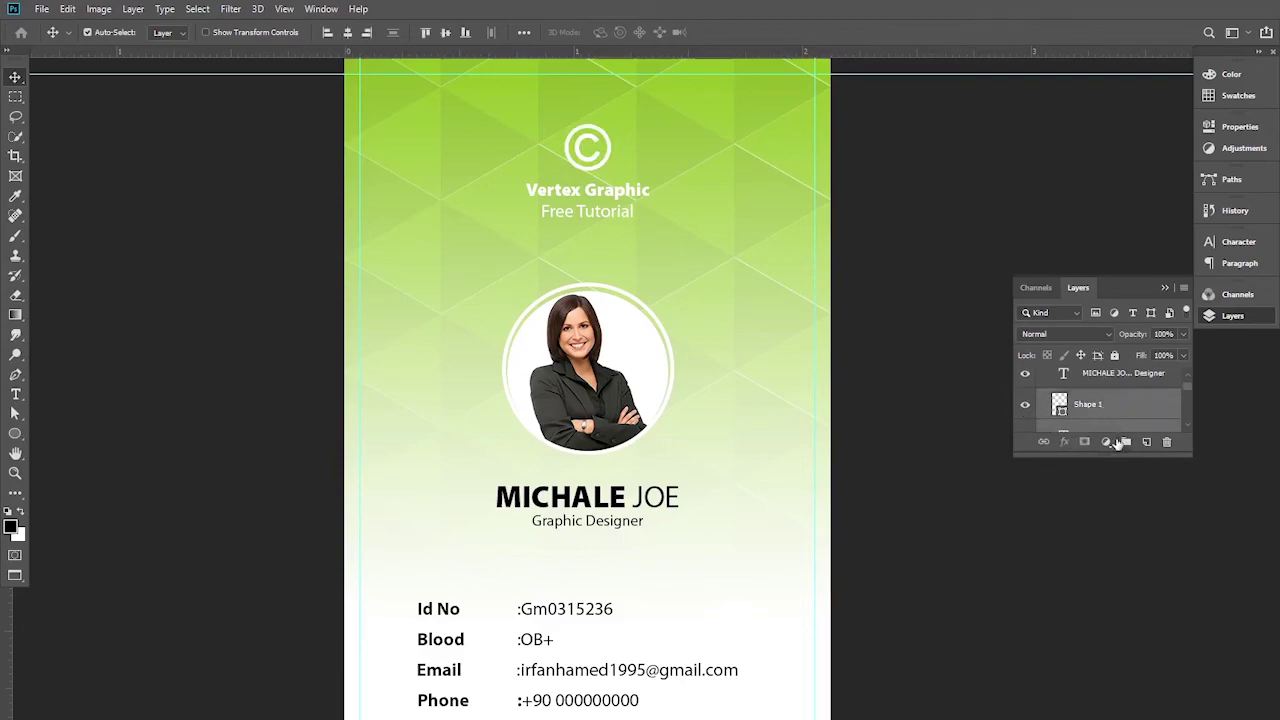
key("ctrl+t")
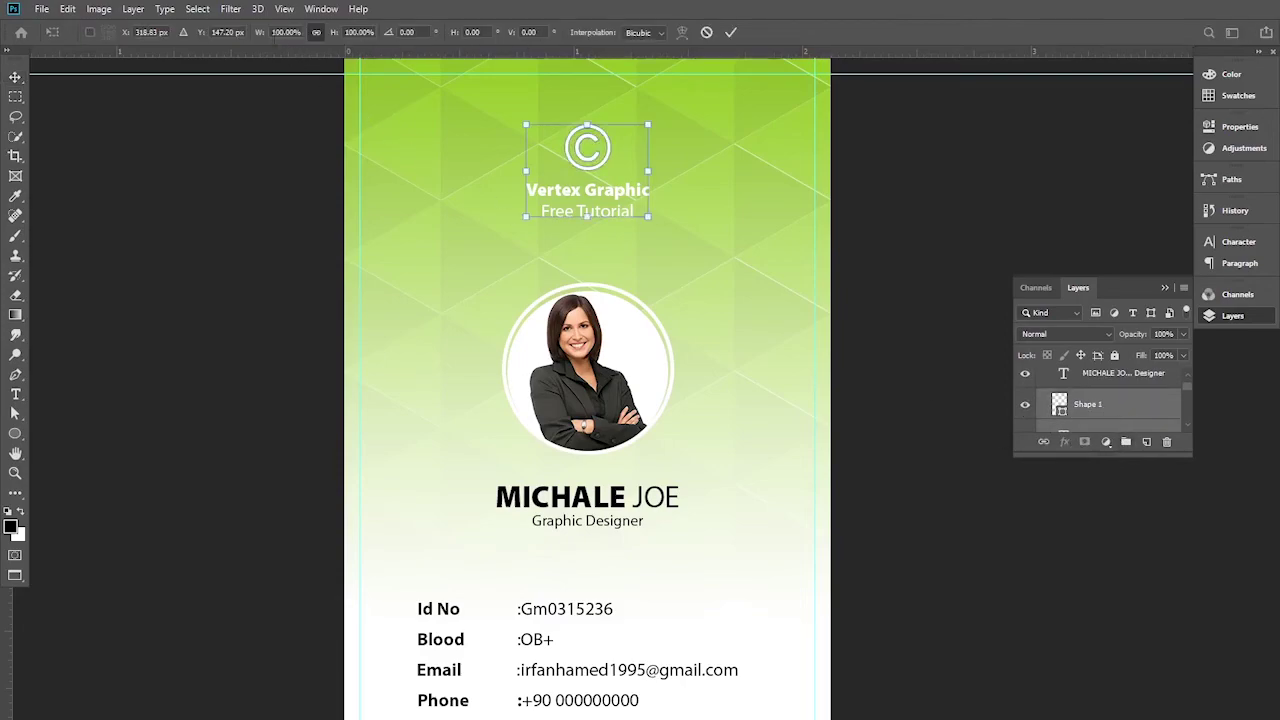
left_click_drag(259, 33, 266, 35)
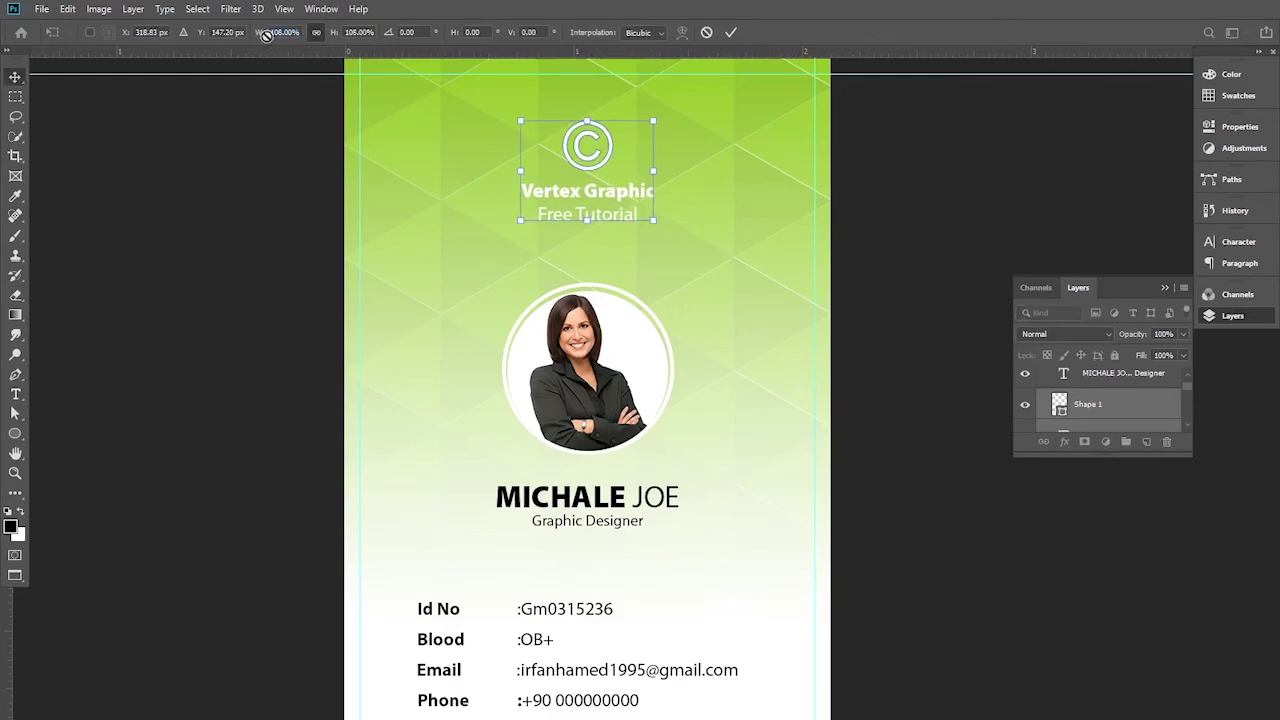
left_click(731, 32)
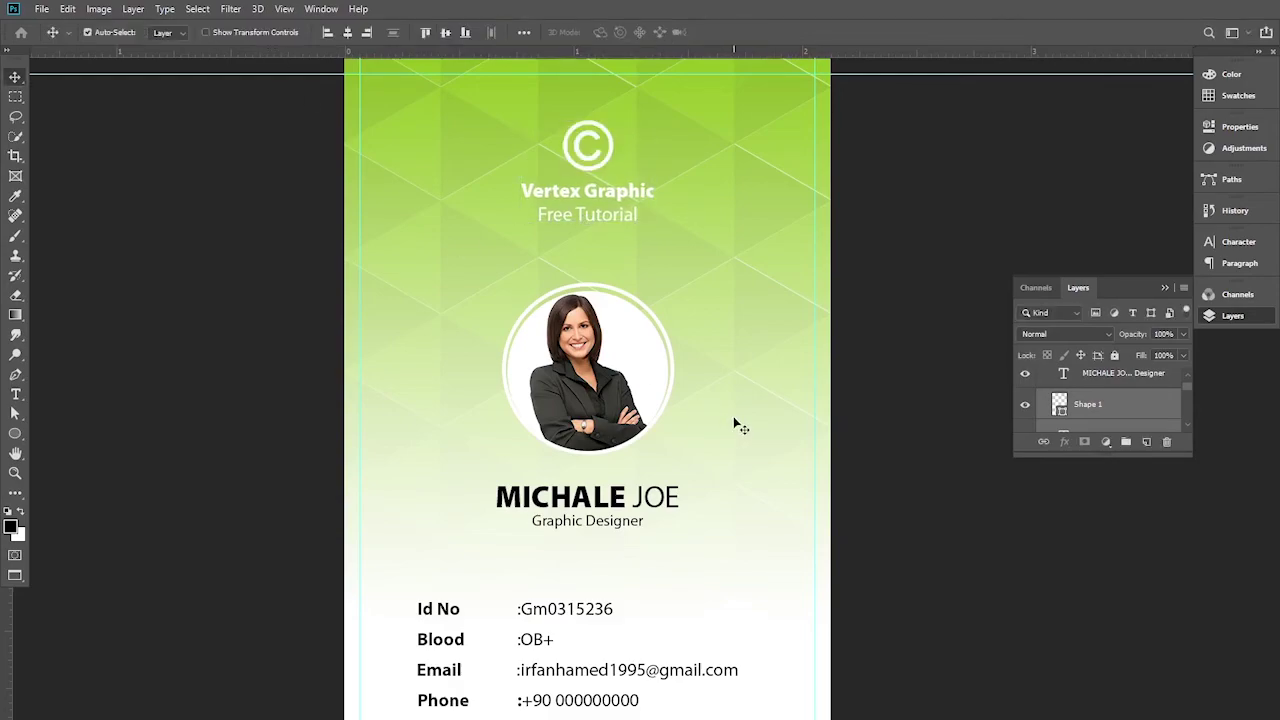
key("ctrl+minus")
left_click(636, 399, "ctrl")
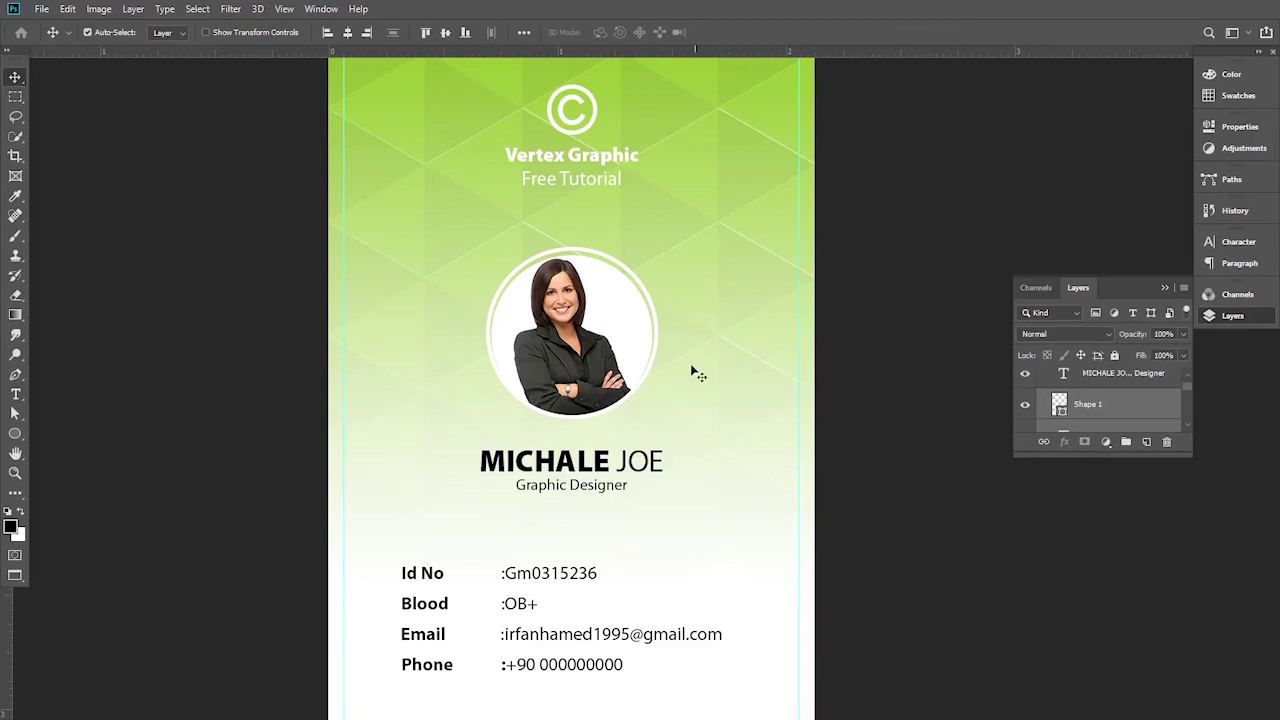
Enlarge the name and Graphic Designer title text to about 107%.
left_click(603, 470)
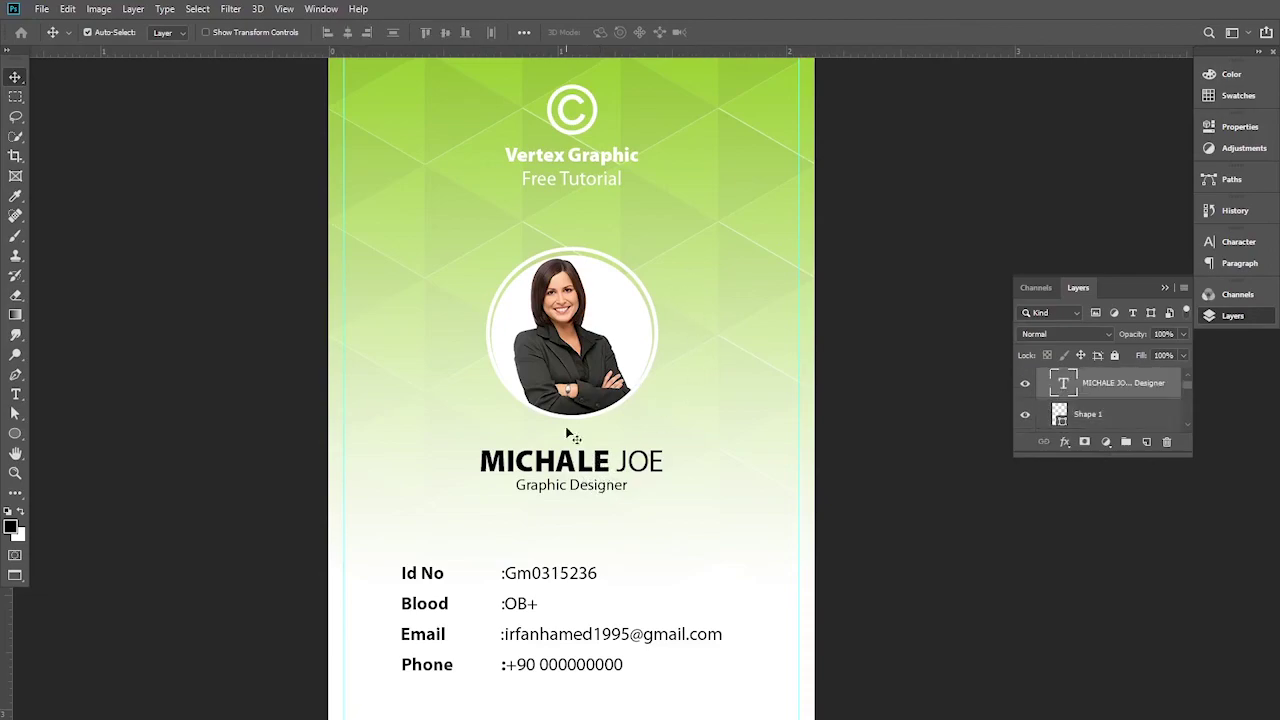
key("ctrl+t")
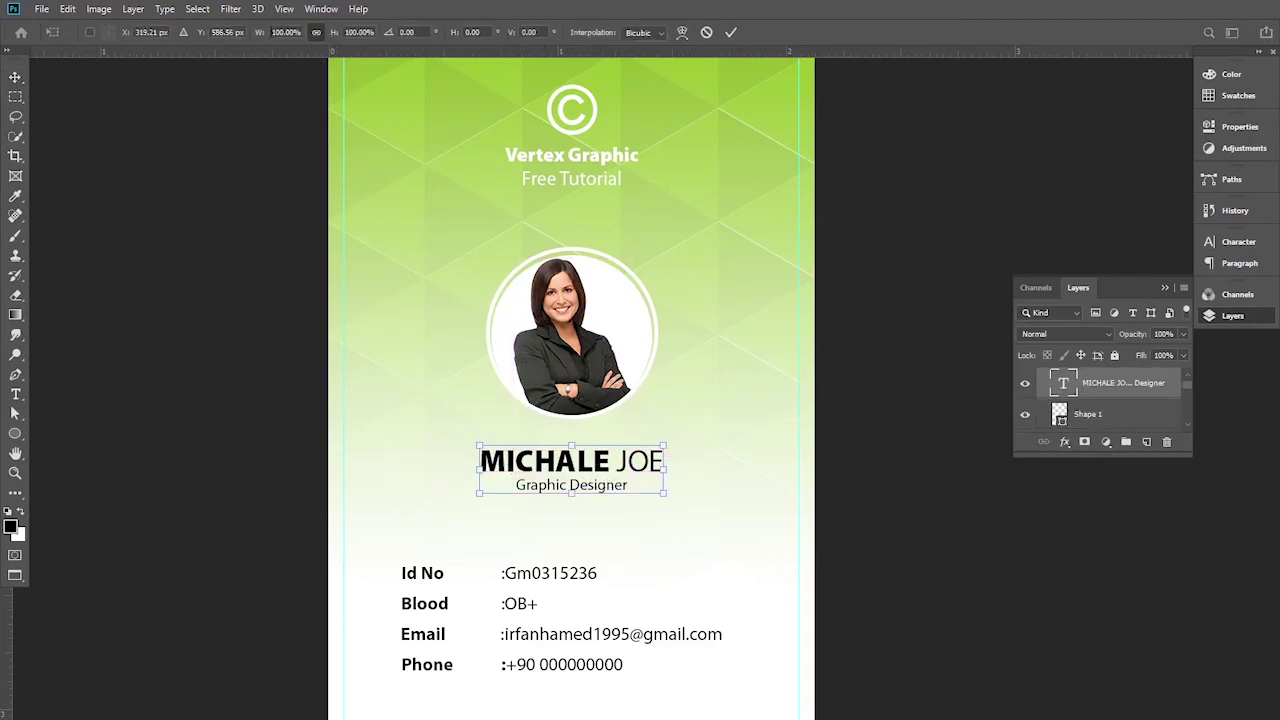
left_click_drag(262, 33, 276, 36)
key("Return")
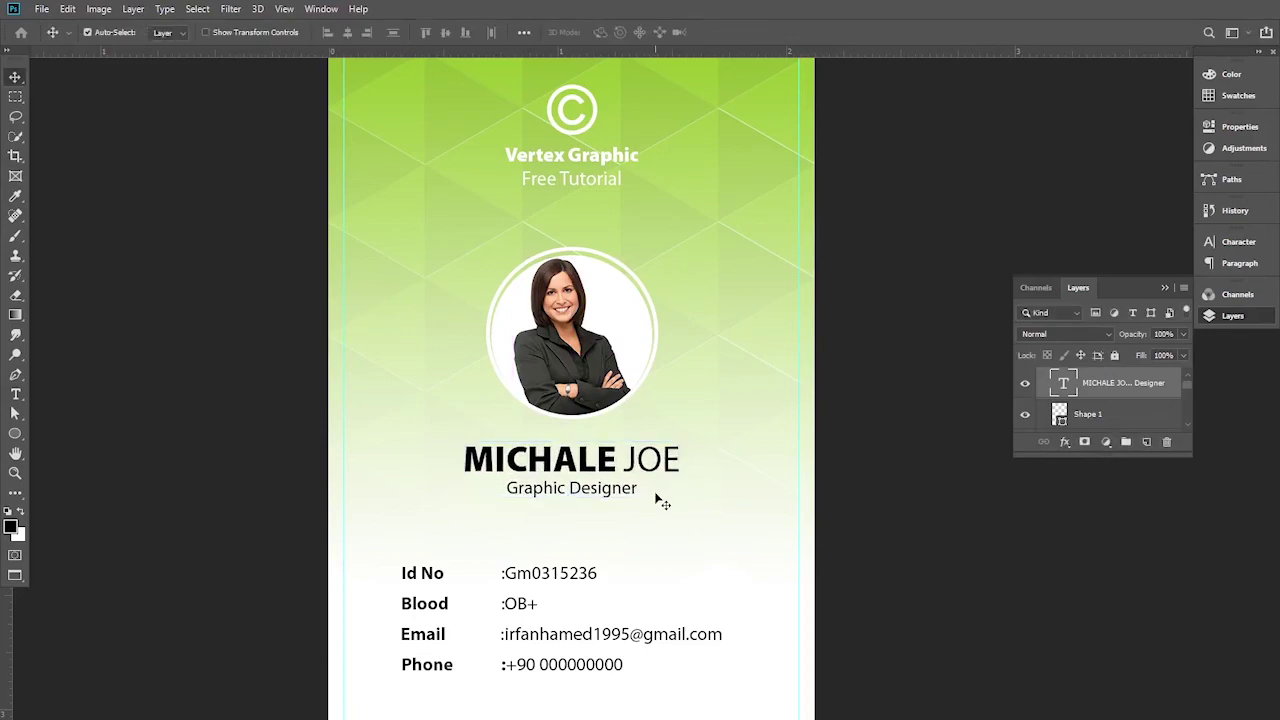
left_click_drag(658, 500, 637, 400)
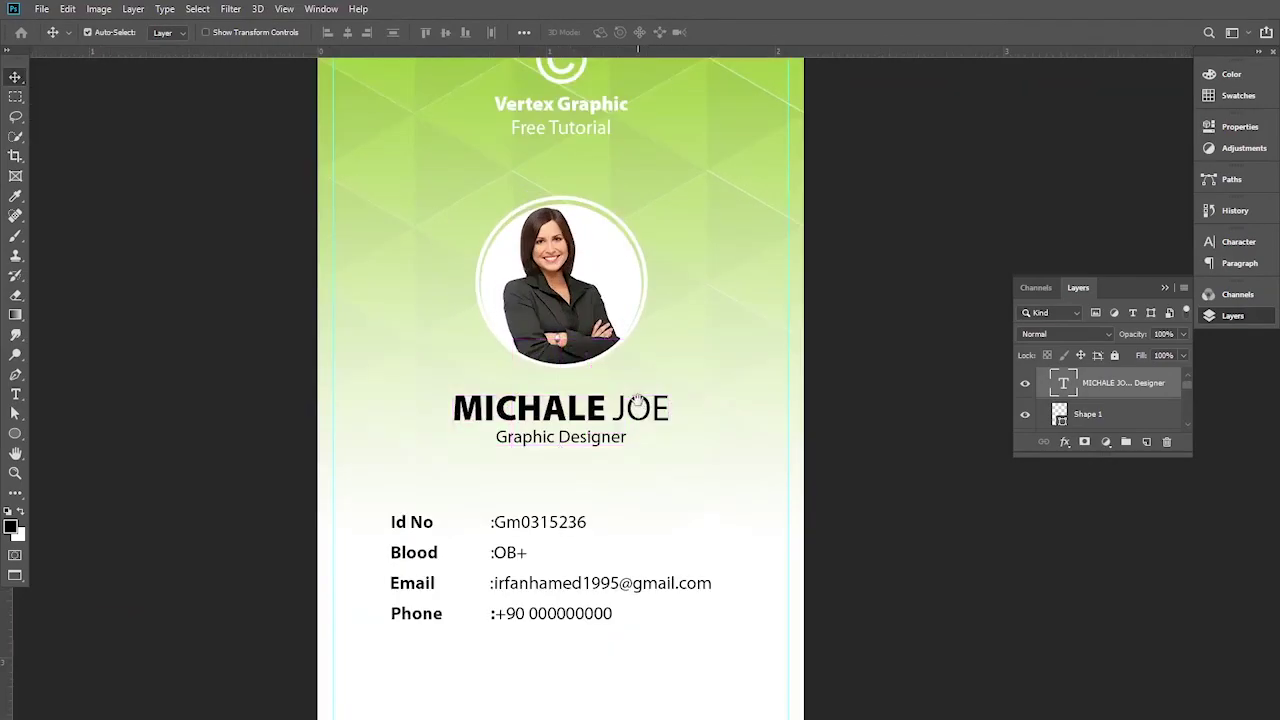